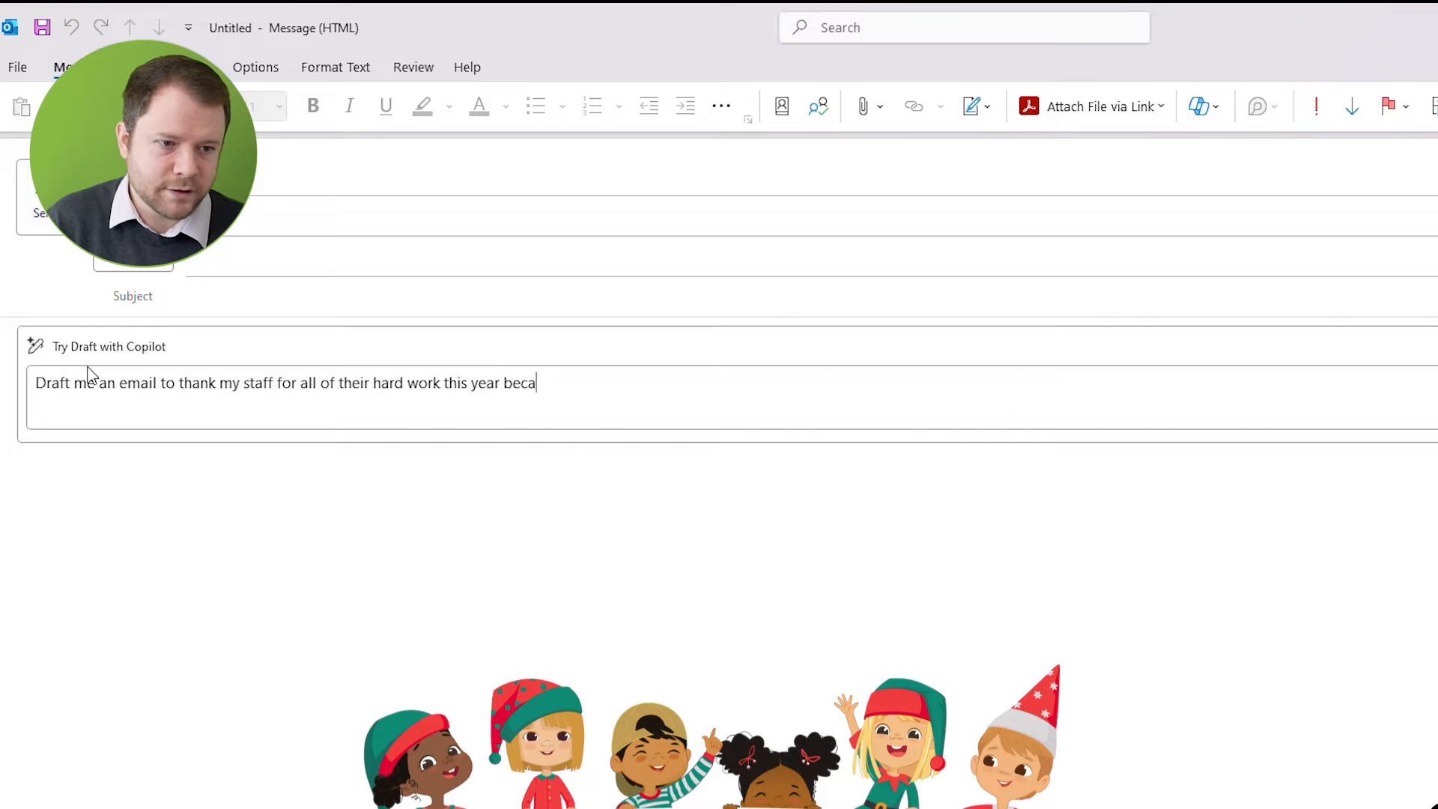
Complete the Copilot email prompt's first sentence with "because I am reflecting on all of the hard work we have done this year."
{"action": "type", "text": "ting o"}
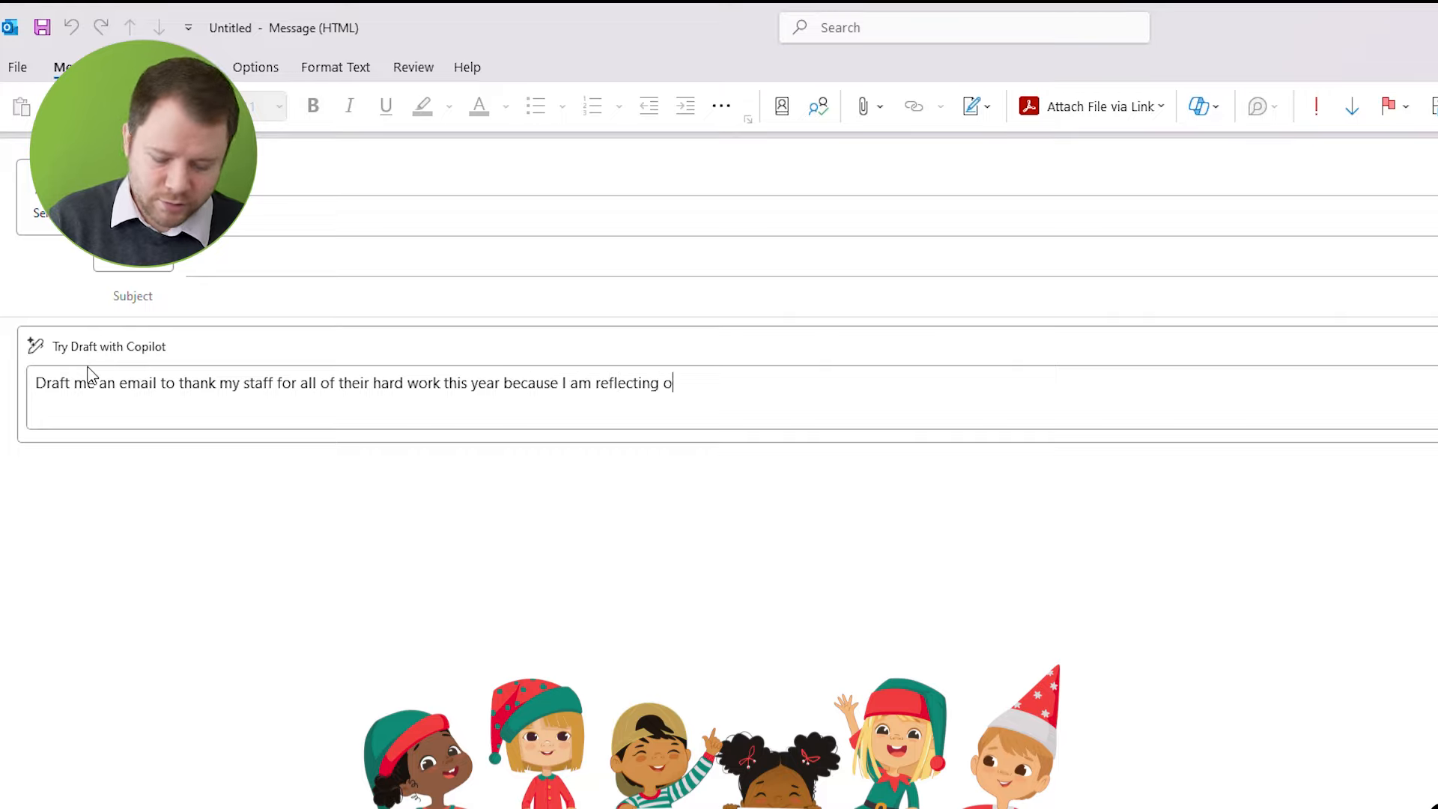
{"action": "type", "text": "n all of the"}
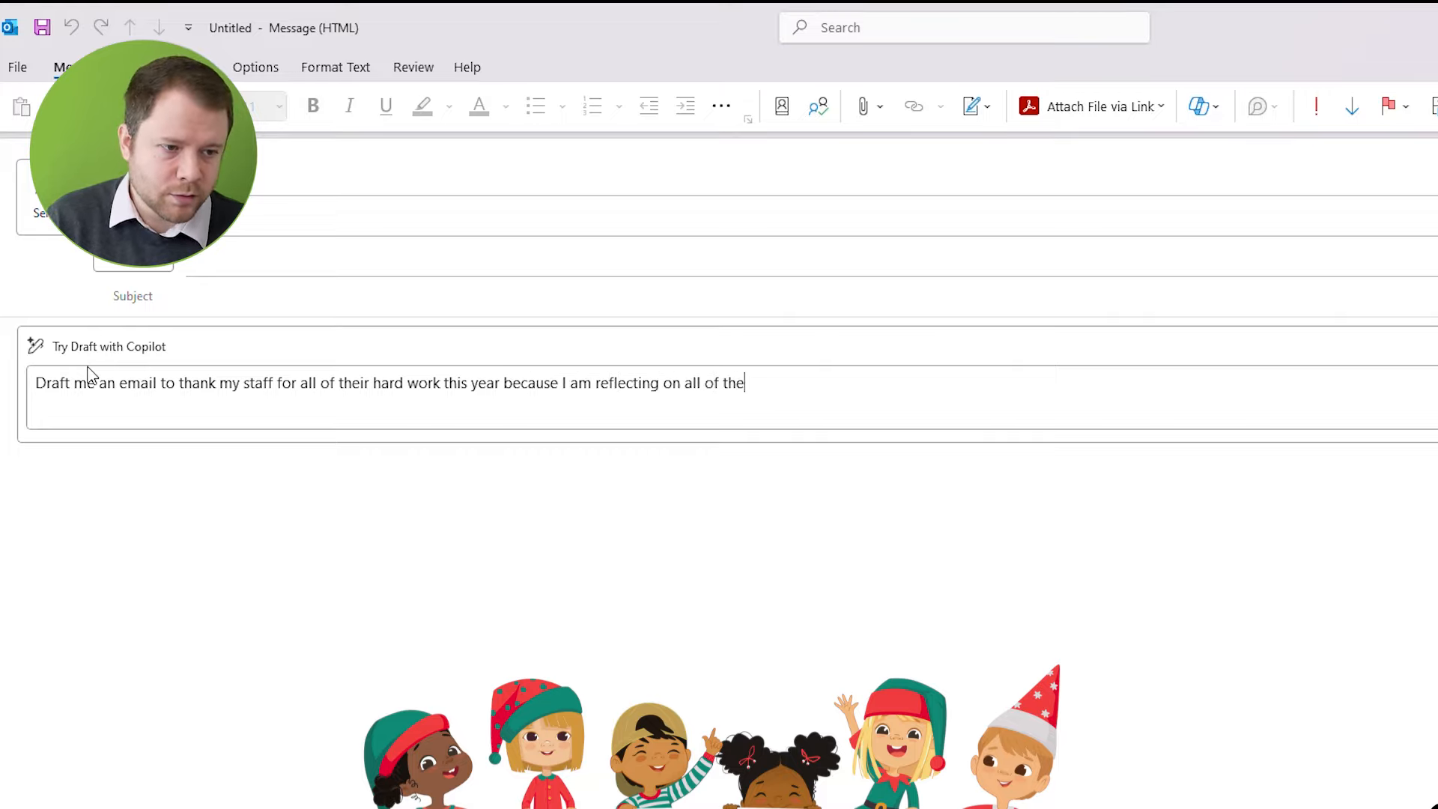
{"action": "type", "text": " hard work we have done this year"}
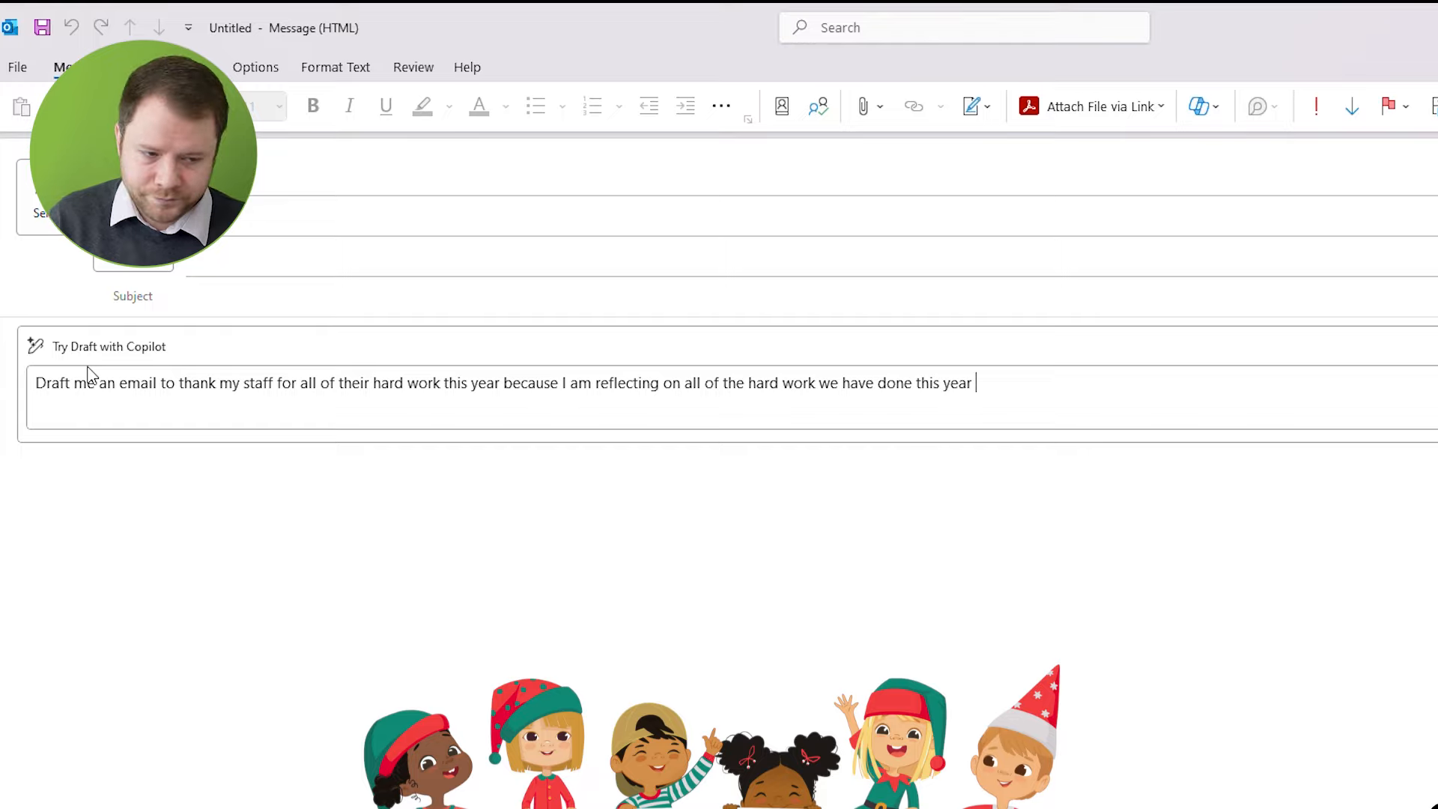
{"action": "type", "text": ". My"}
{"action": "key", "text": "BackSpace"}
{"action": "key", "text": "BackSpace"}
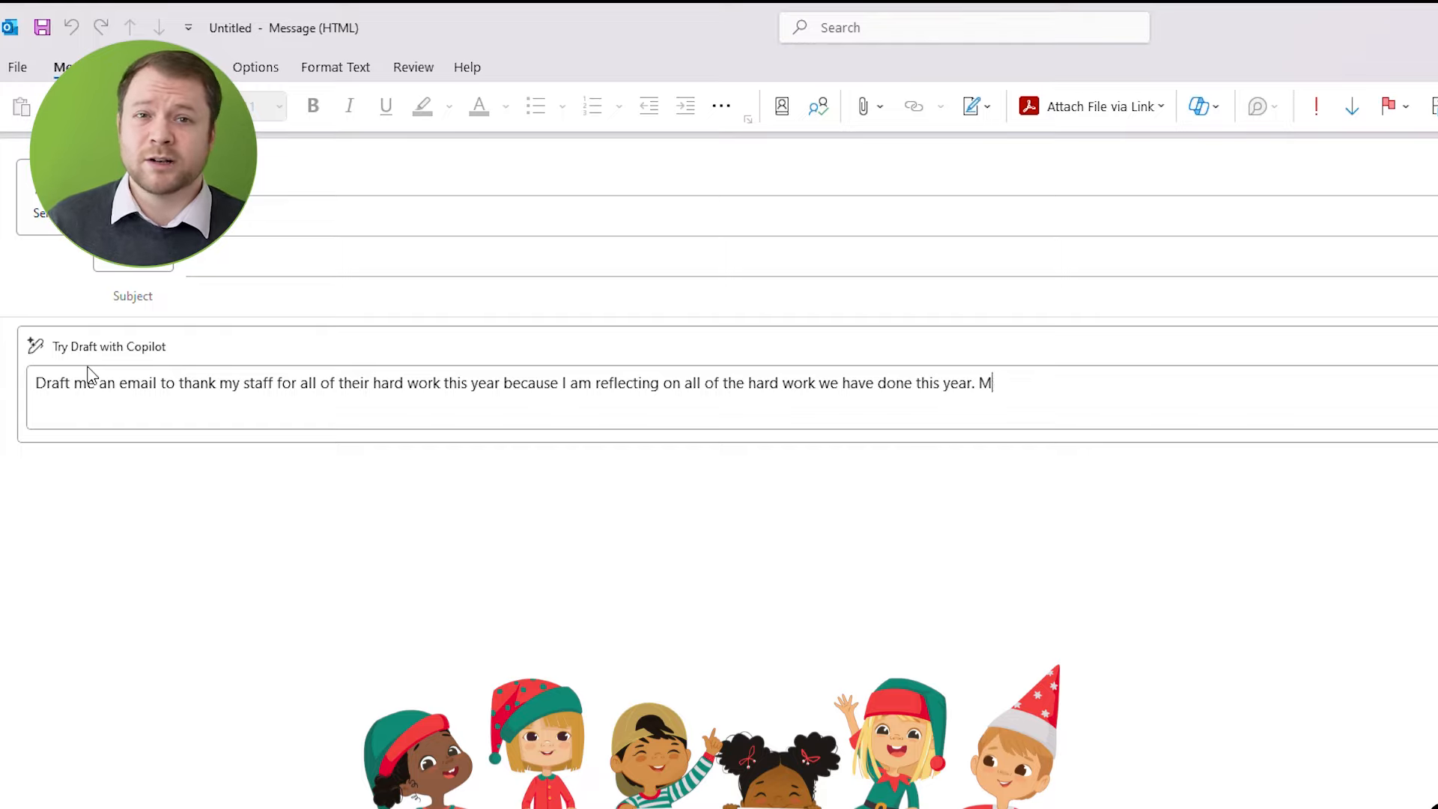
{"action": "type", "text": "1"}
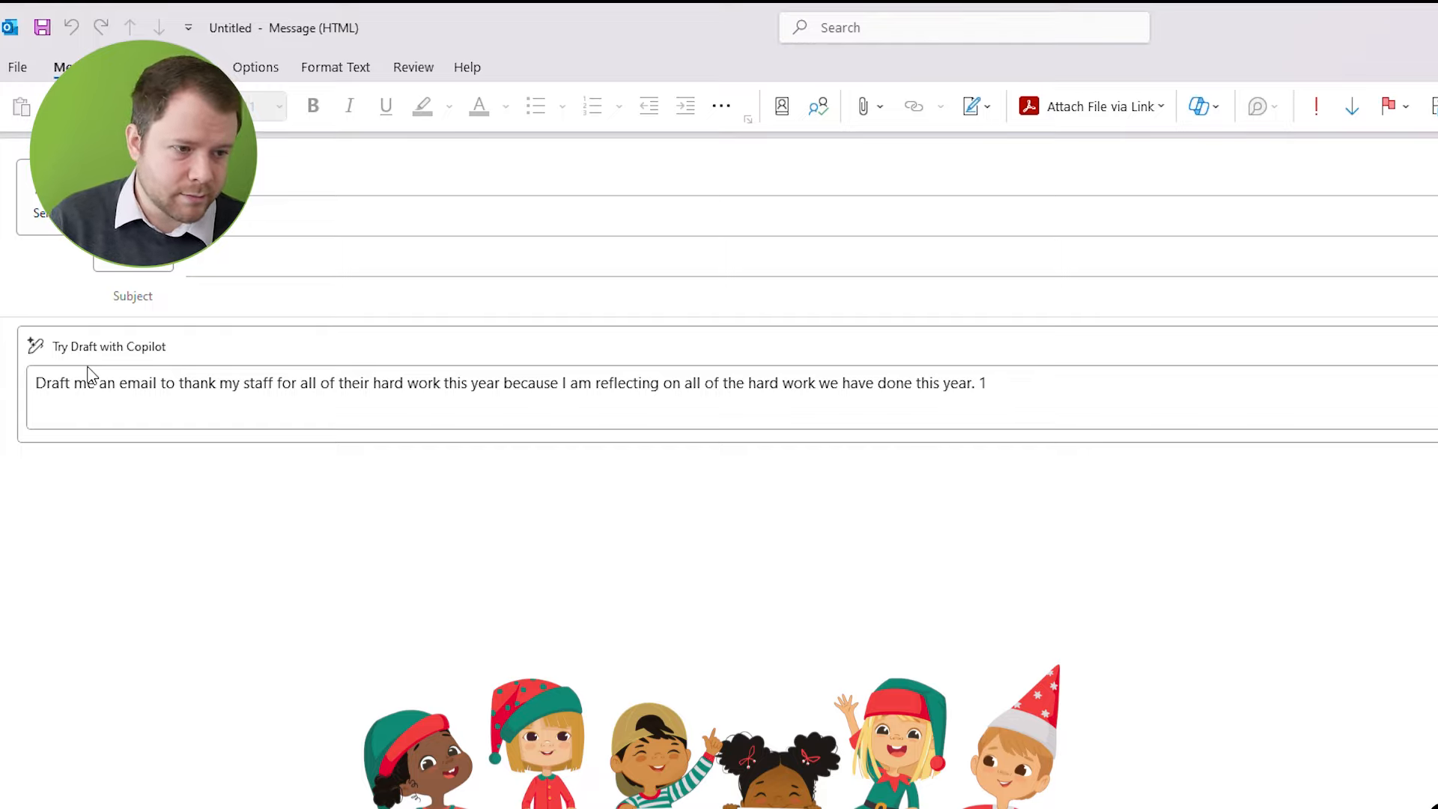
{"action": "key", "text": "BackSpace"}
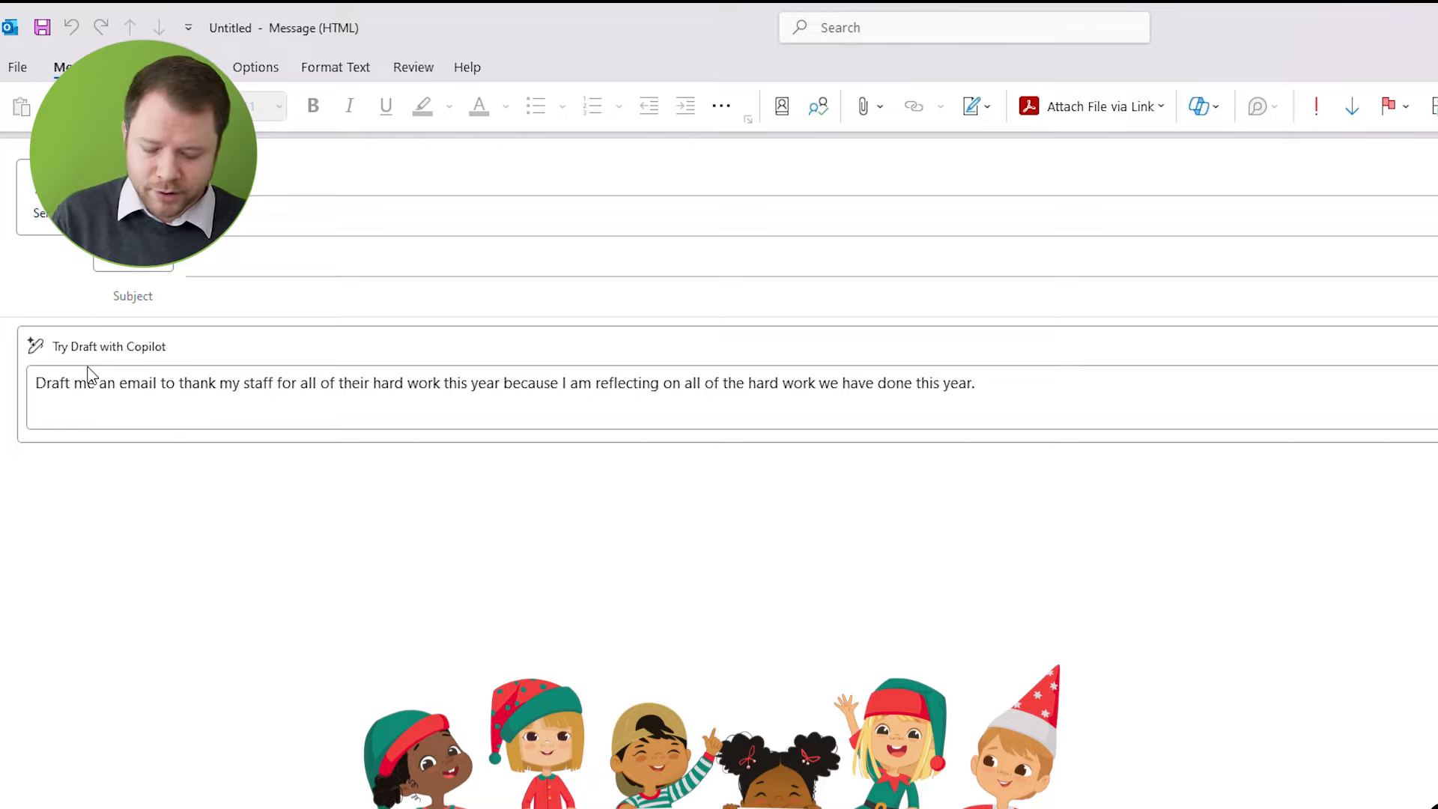
Add "Make the email long and friendly" to the Copilot prompt and generate the email draft
{"action": "type", "text": "Make t"}
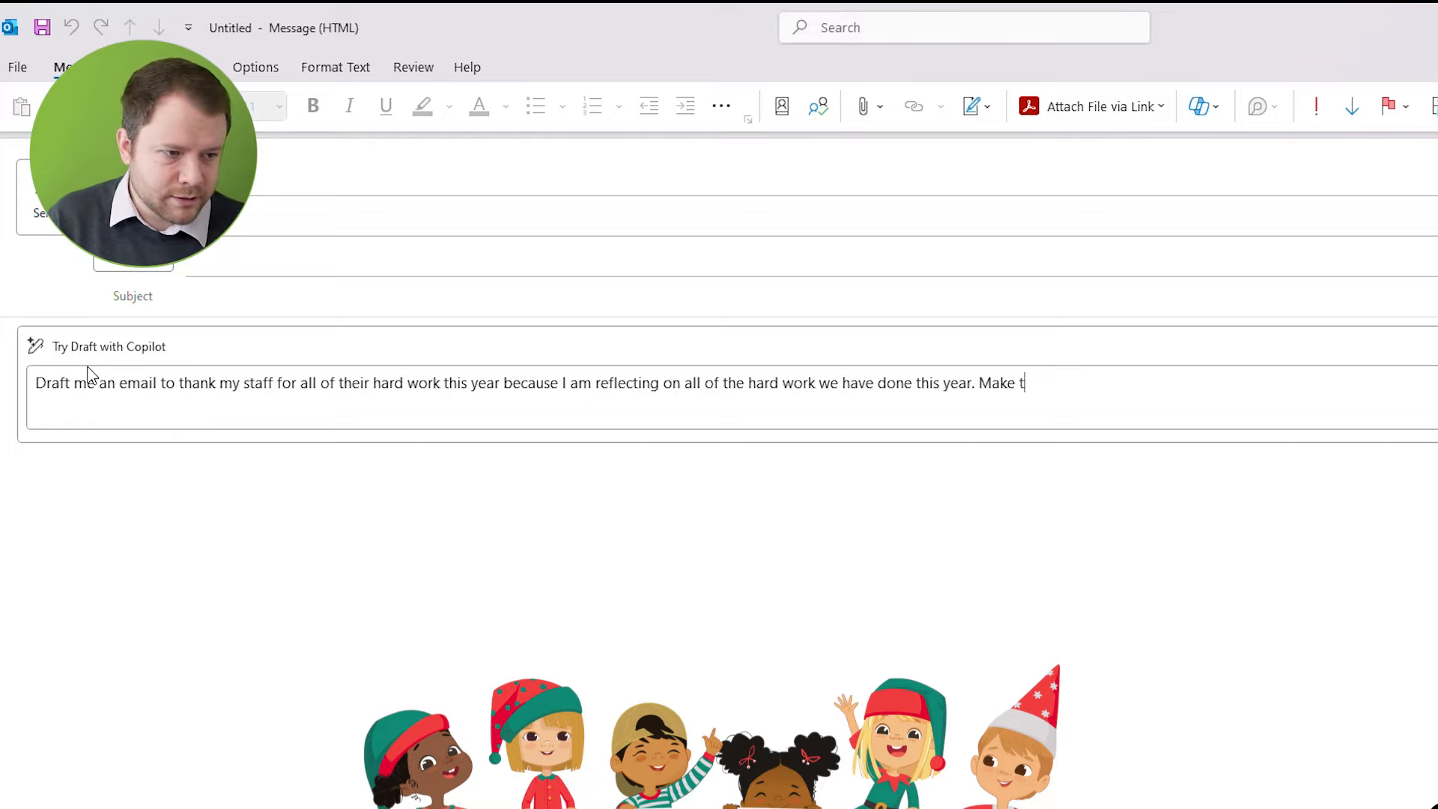
{"action": "type", "text": "he email long and friendly"}
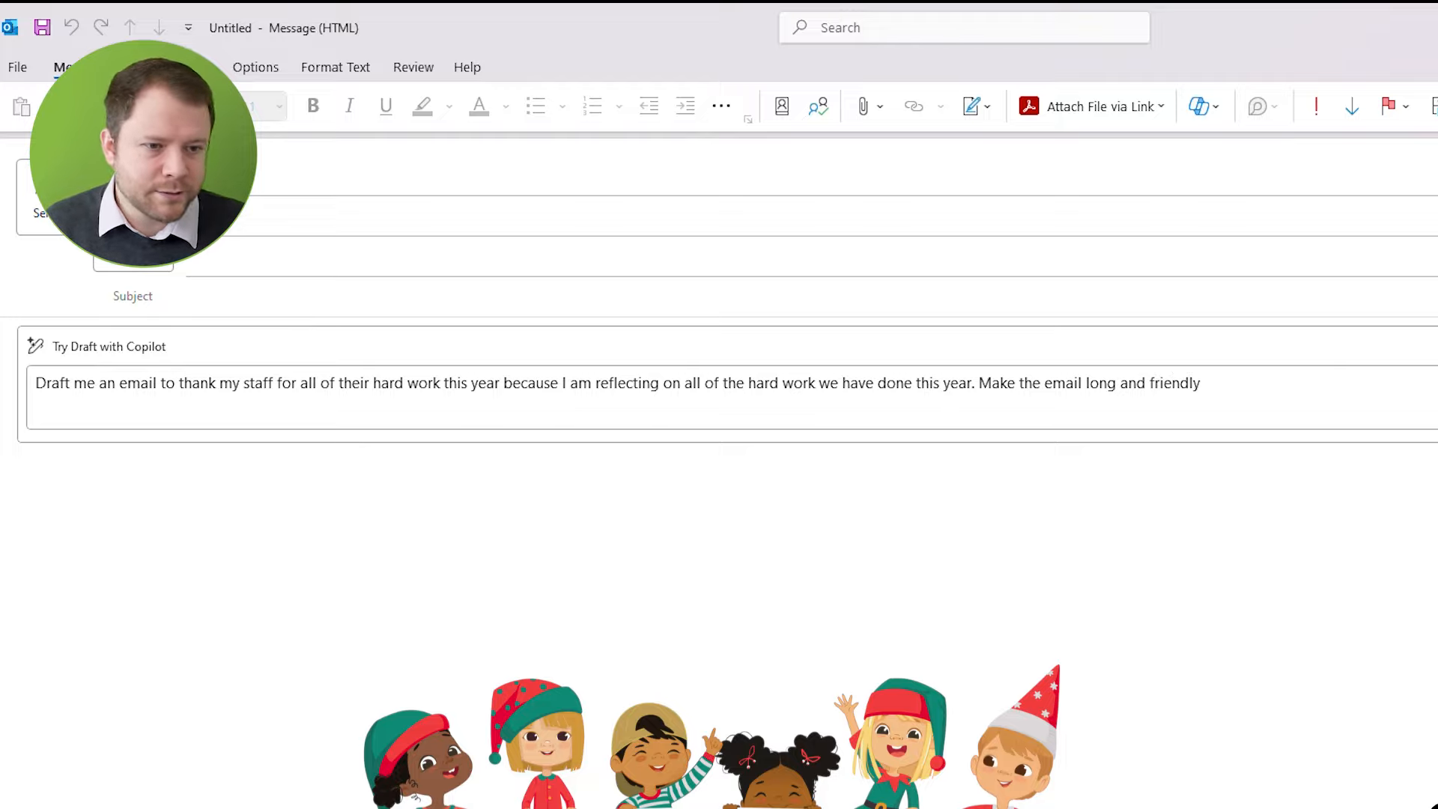
{"action": "key", "text": "Return"}
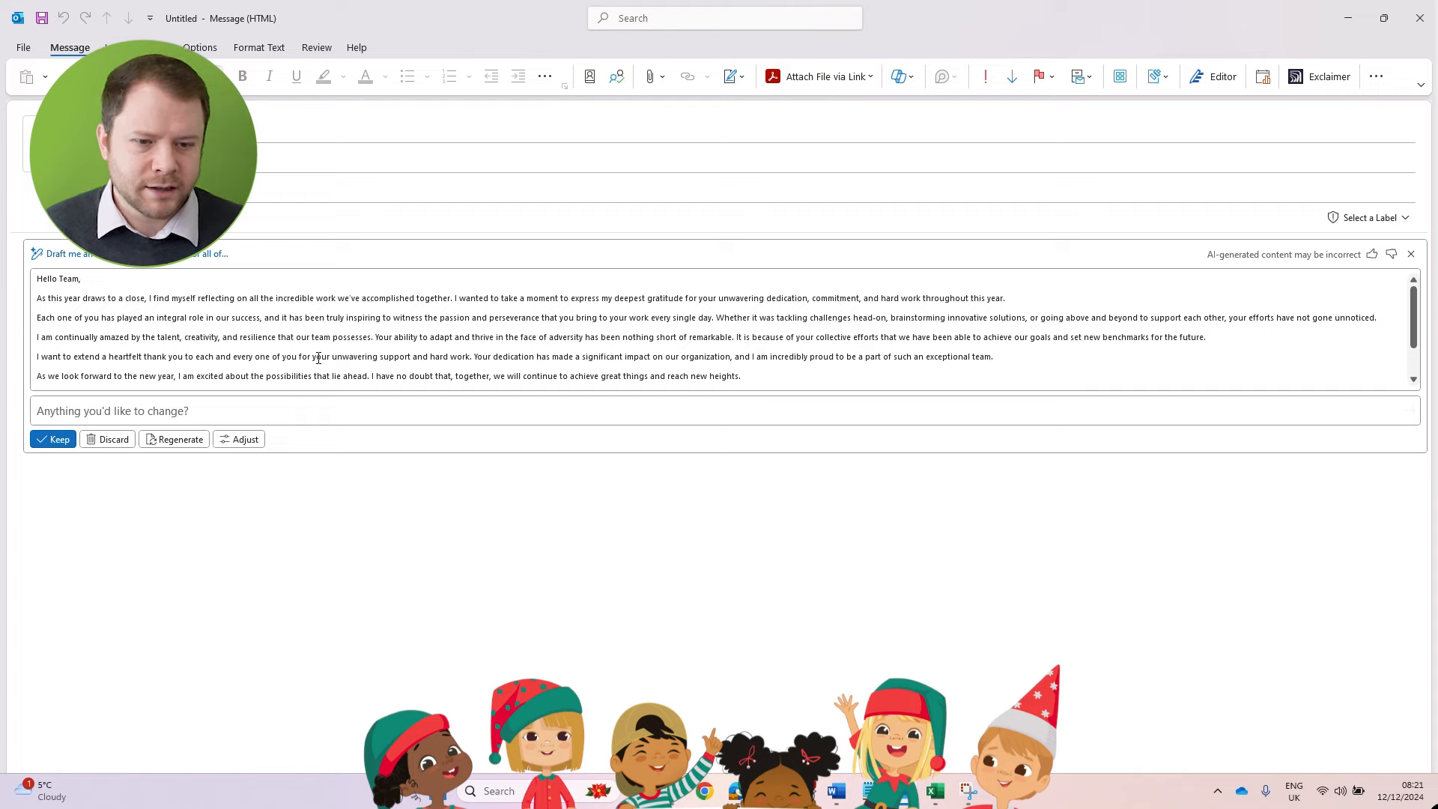
Read the generated thank-you email through to its sign-off and open the draft's adjustment options
{"action": "scroll", "coordinate": [318, 358], "scroll_direction": "down", "scroll_amount": 1}
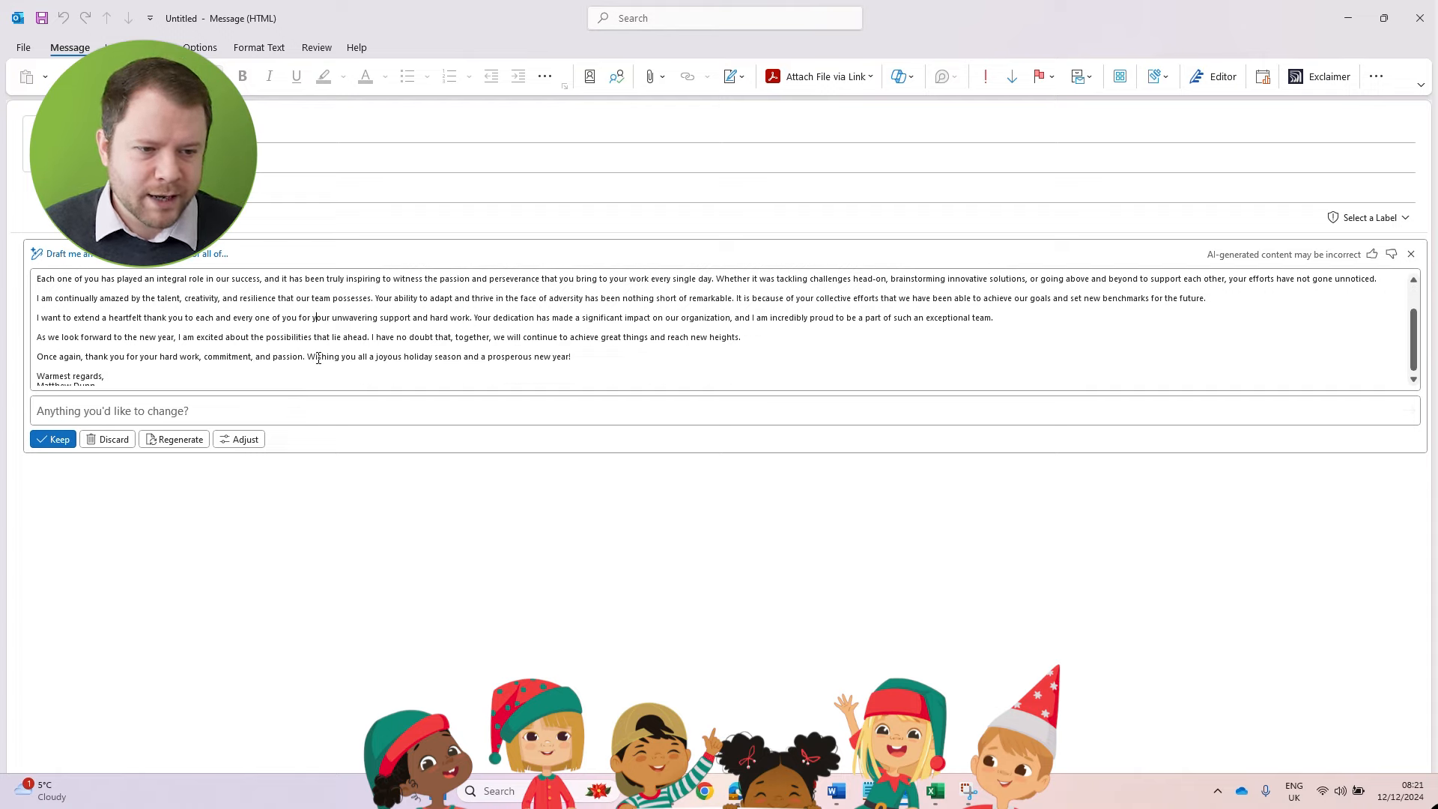
{"action": "scroll", "coordinate": [319, 358], "scroll_direction": "down", "scroll_amount": 1}
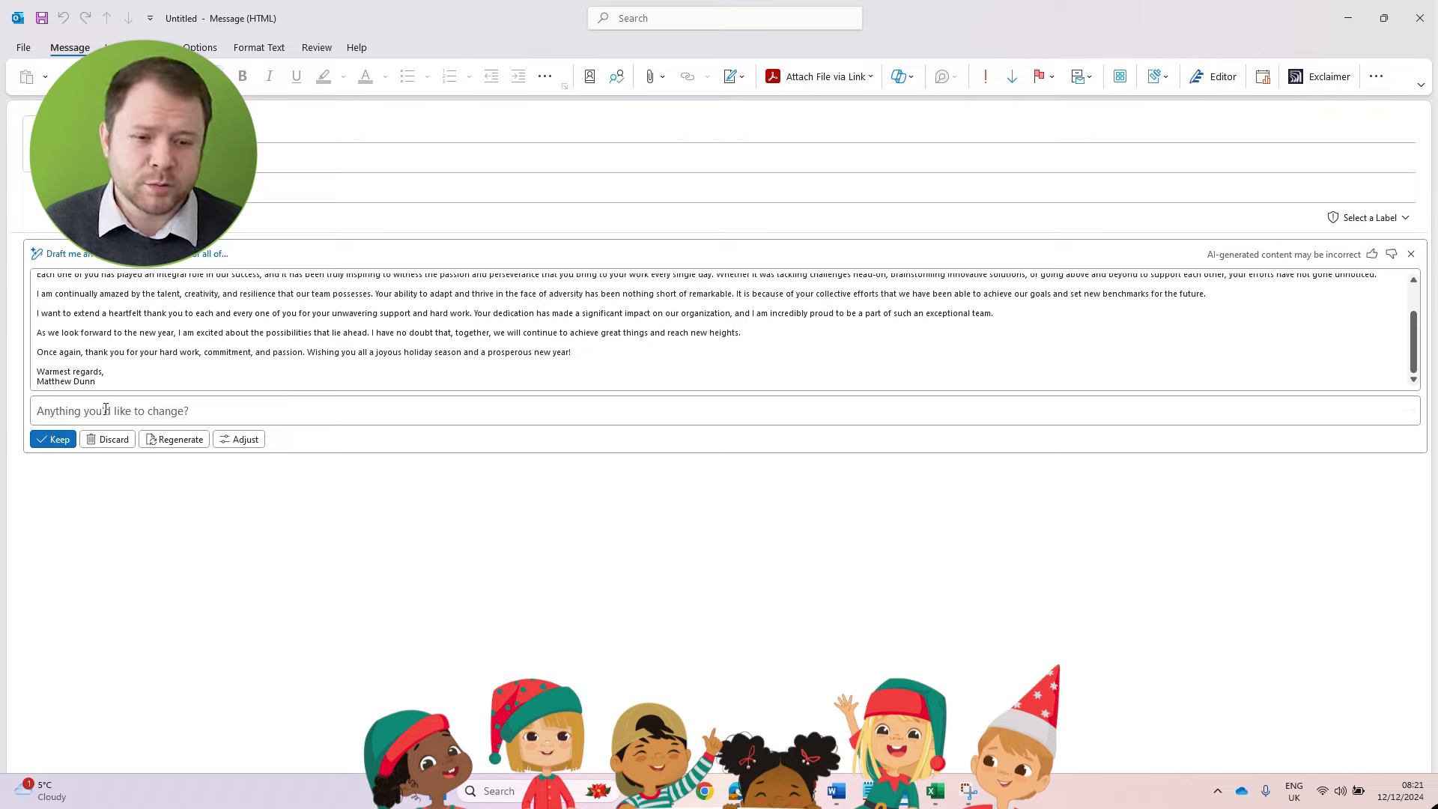
{"action": "left_click", "coordinate": [253, 440]}
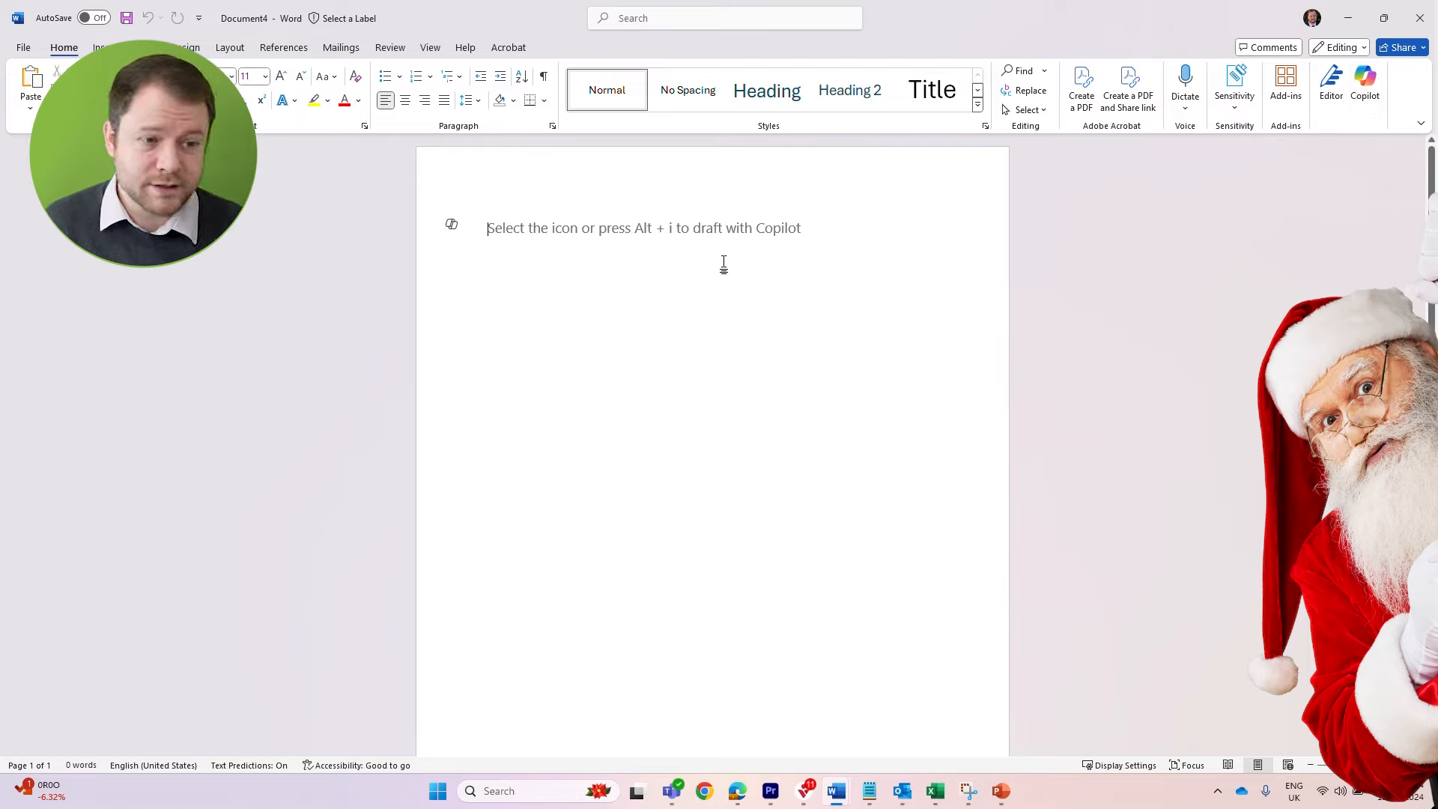
In Word, start a Copilot draft prompt: "I would like a project plan on how to travel around the world and visit every country to drop off presents"
{"action": "key", "text": "alt+i"}
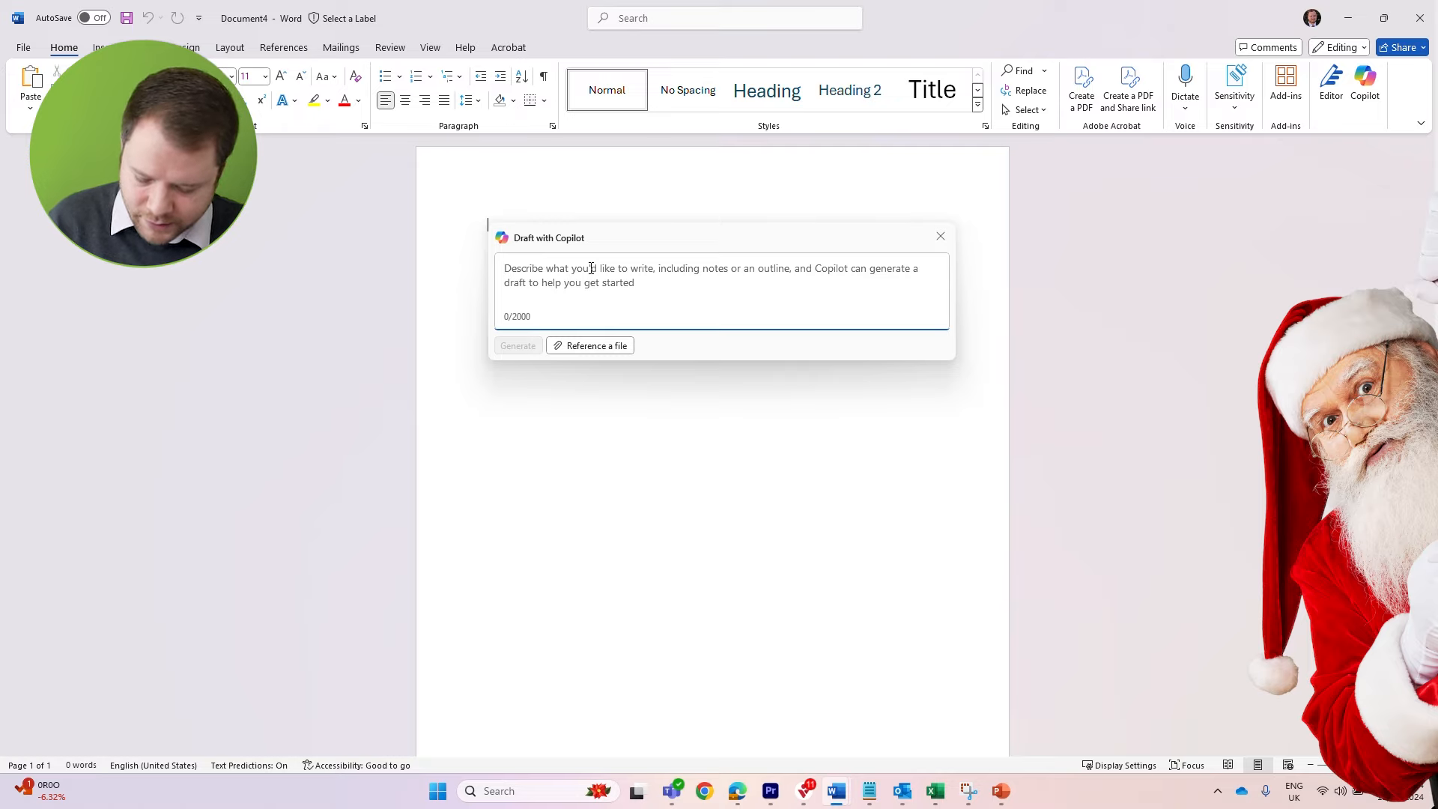
{"action": "type", "text": "I would like a"}
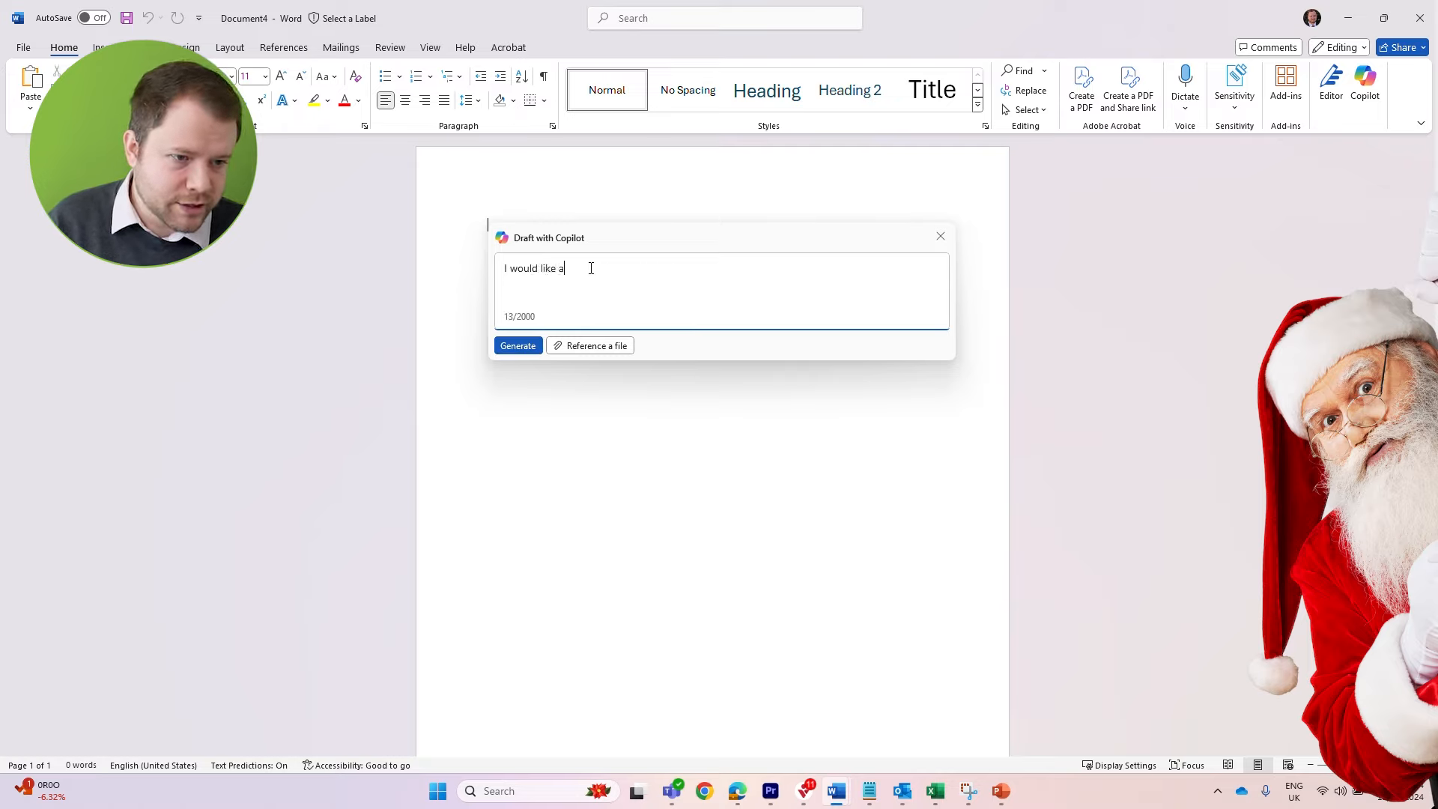
{"action": "type", "text": " project plan on "}
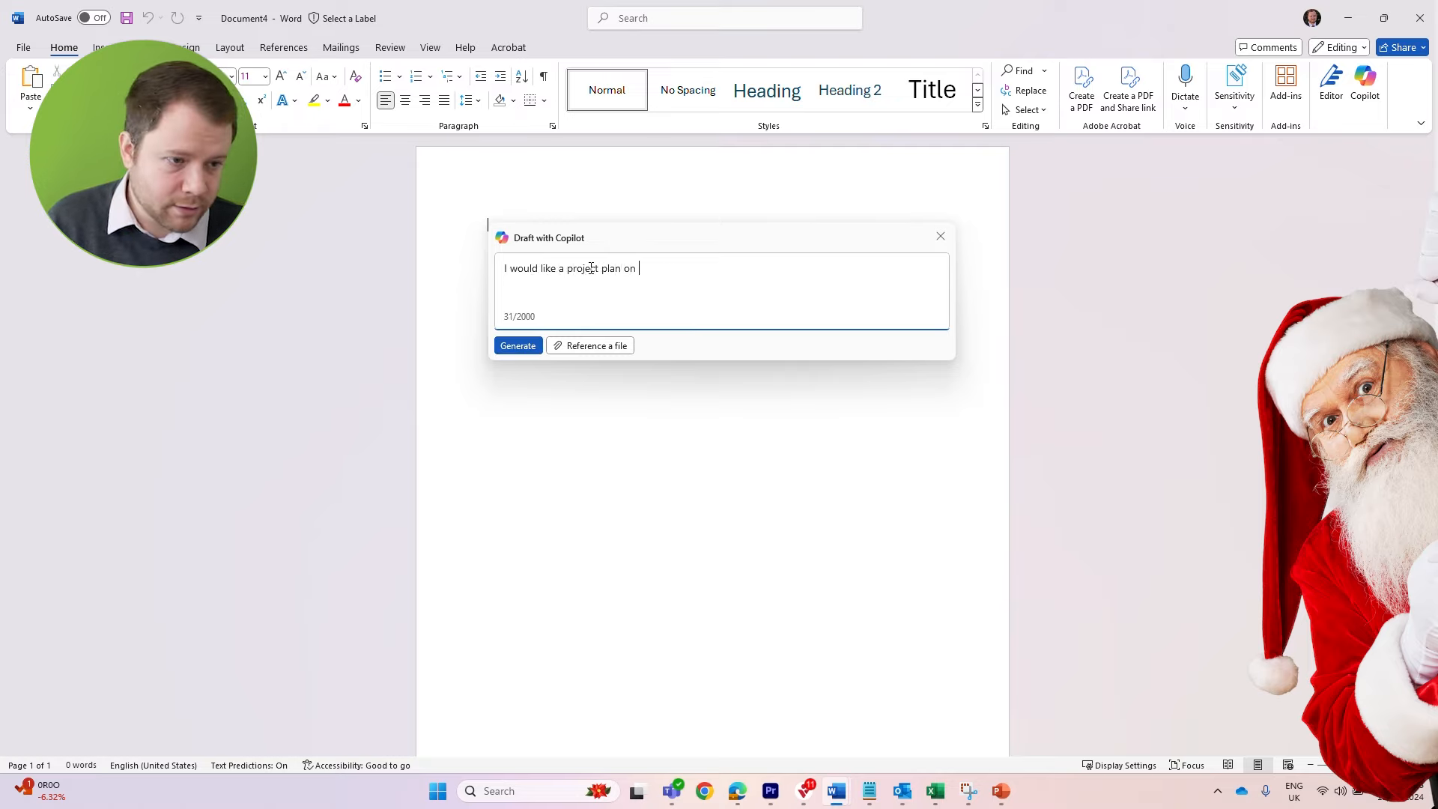
{"action": "type", "text": "how to travel ar"}
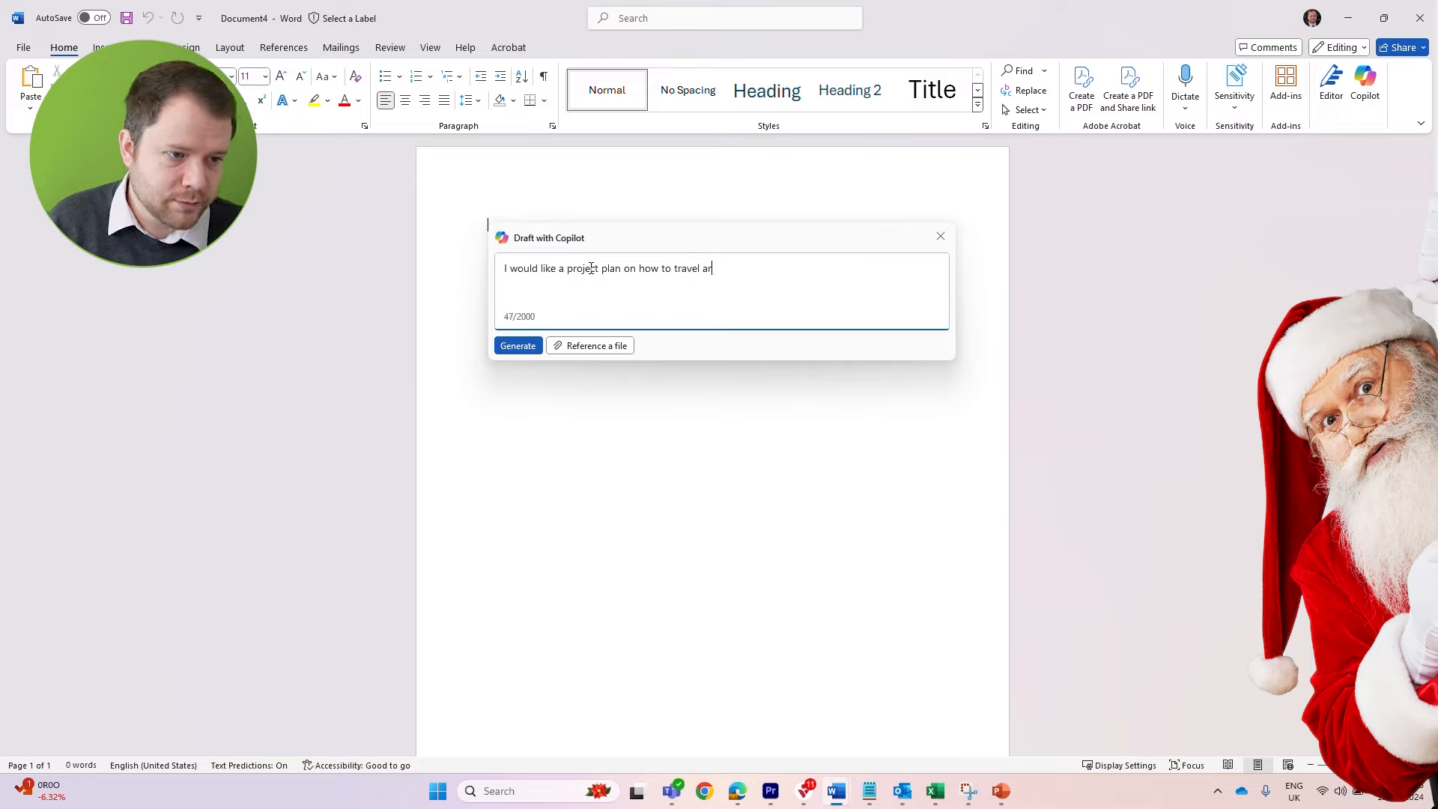
{"action": "type", "text": "ound the world and "}
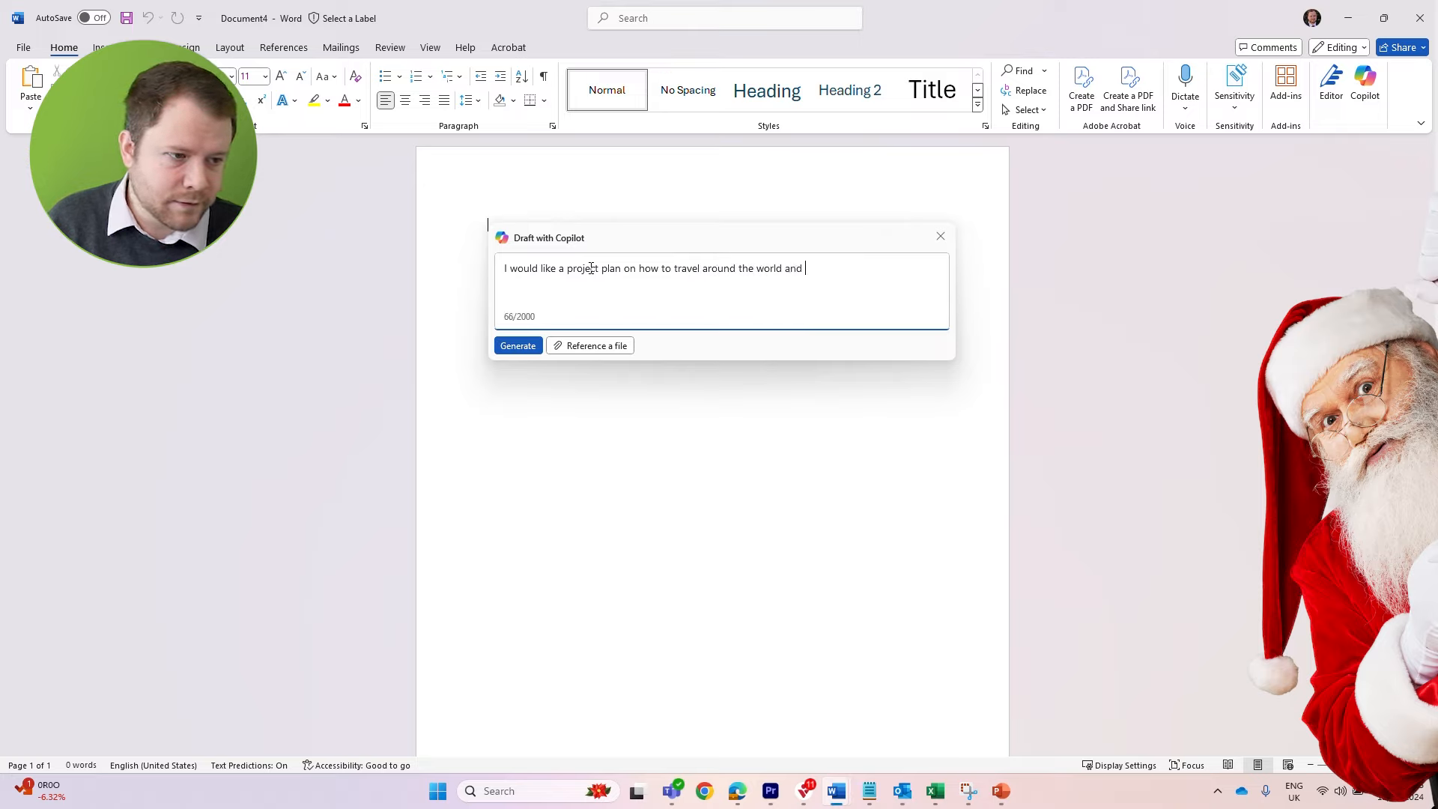
{"action": "type", "text": "visit every cou"}
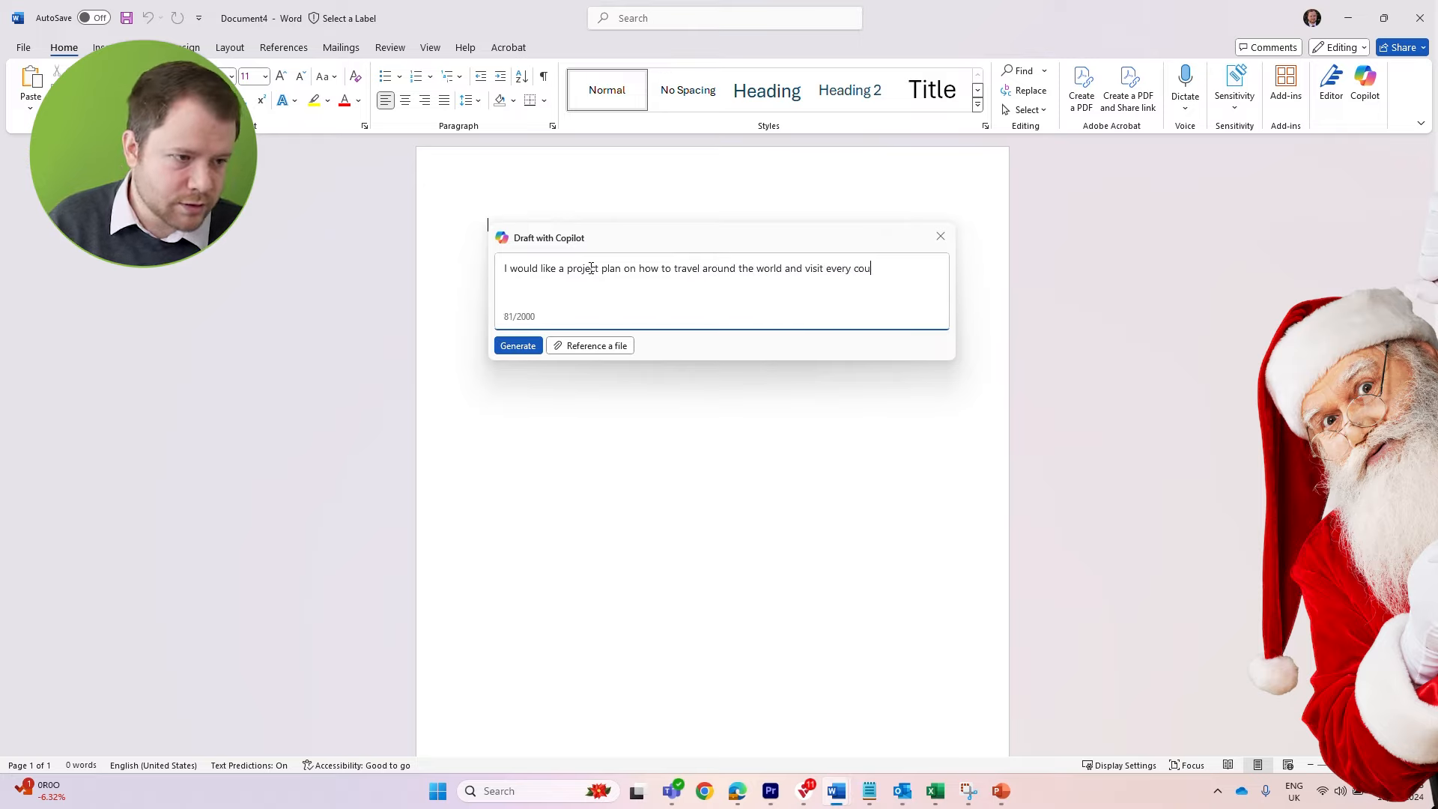
{"action": "type", "text": "ntry to drop off pre"}
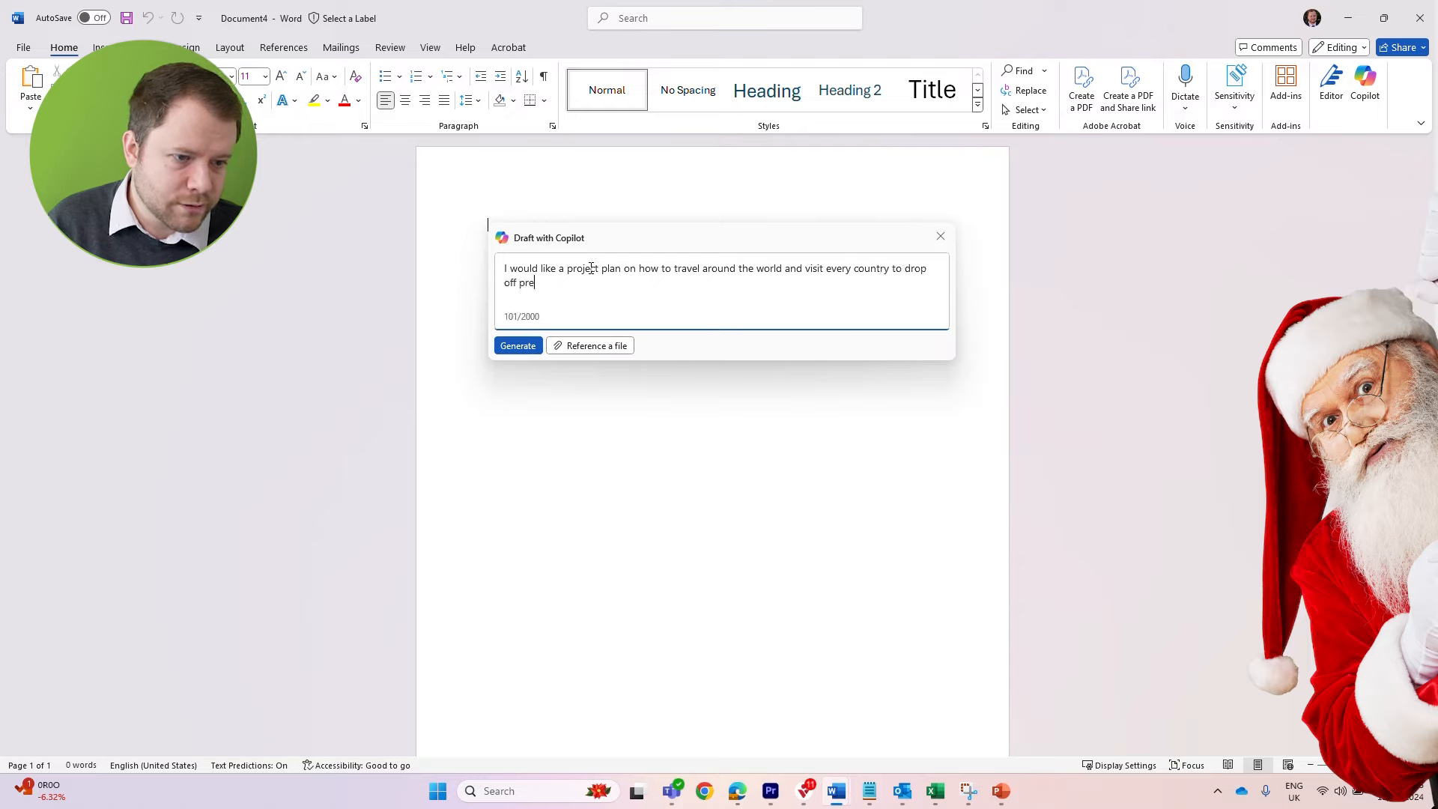
{"action": "type", "text": "sents because I am santa clause."}
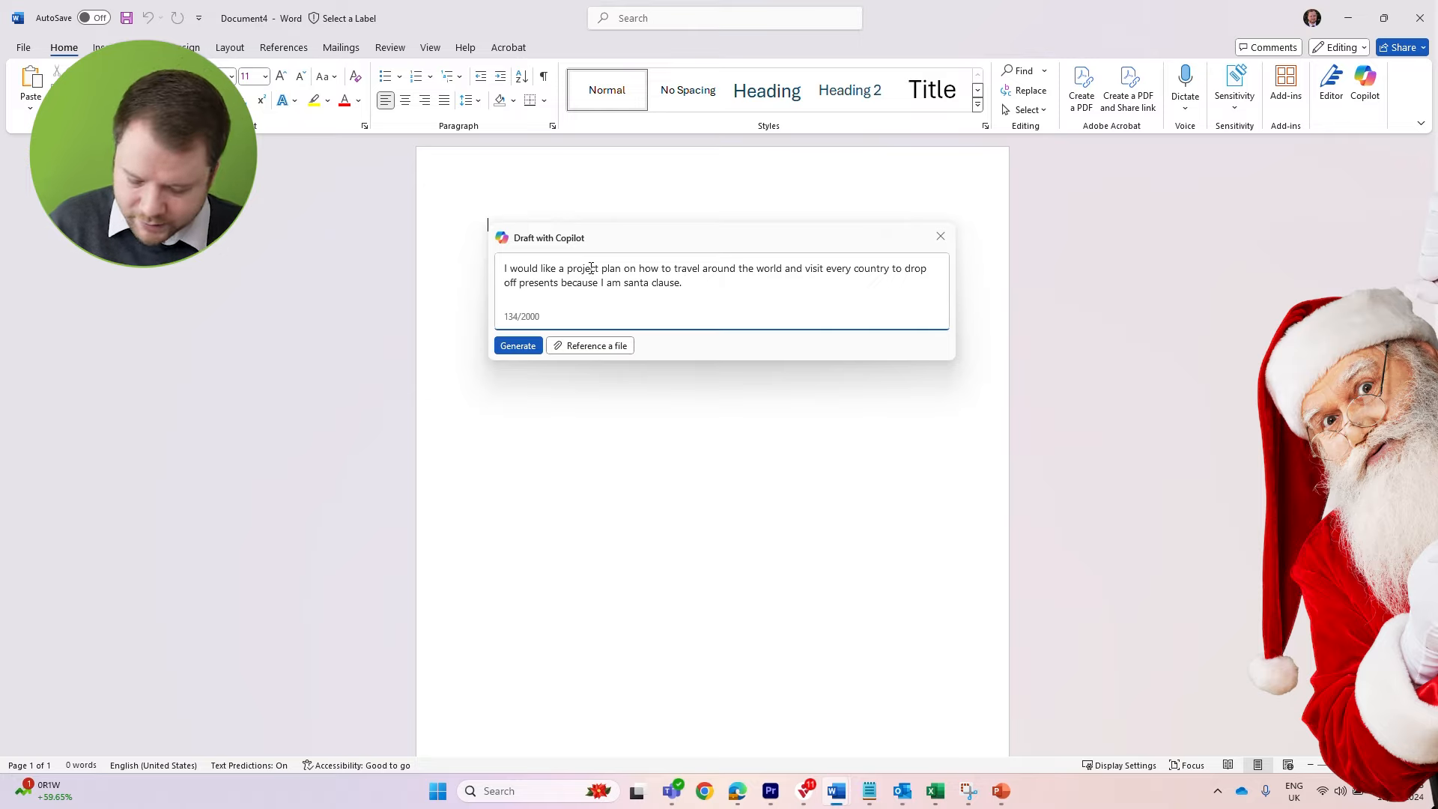
Extend the prompt with "because I am santa clause. Make this a detailed project plan" and generate the document draft
{"action": "type", "text": "Make this as"}
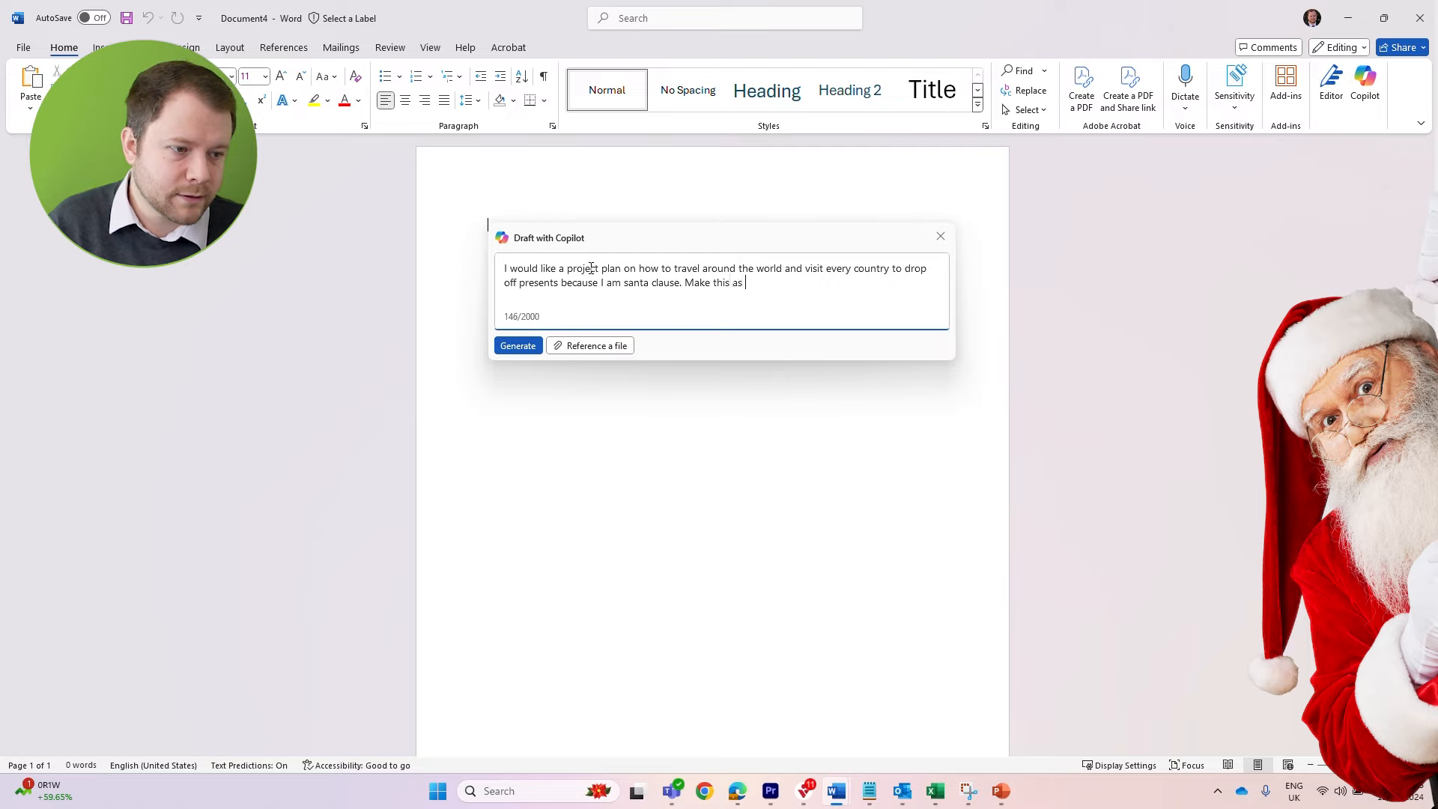
{"action": "key", "text": "BackSpace"}
{"action": "key", "text": "BackSpace"}
{"action": "key", "text": "BackSpace"}
{"action": "key", "text": "BackSpace"}
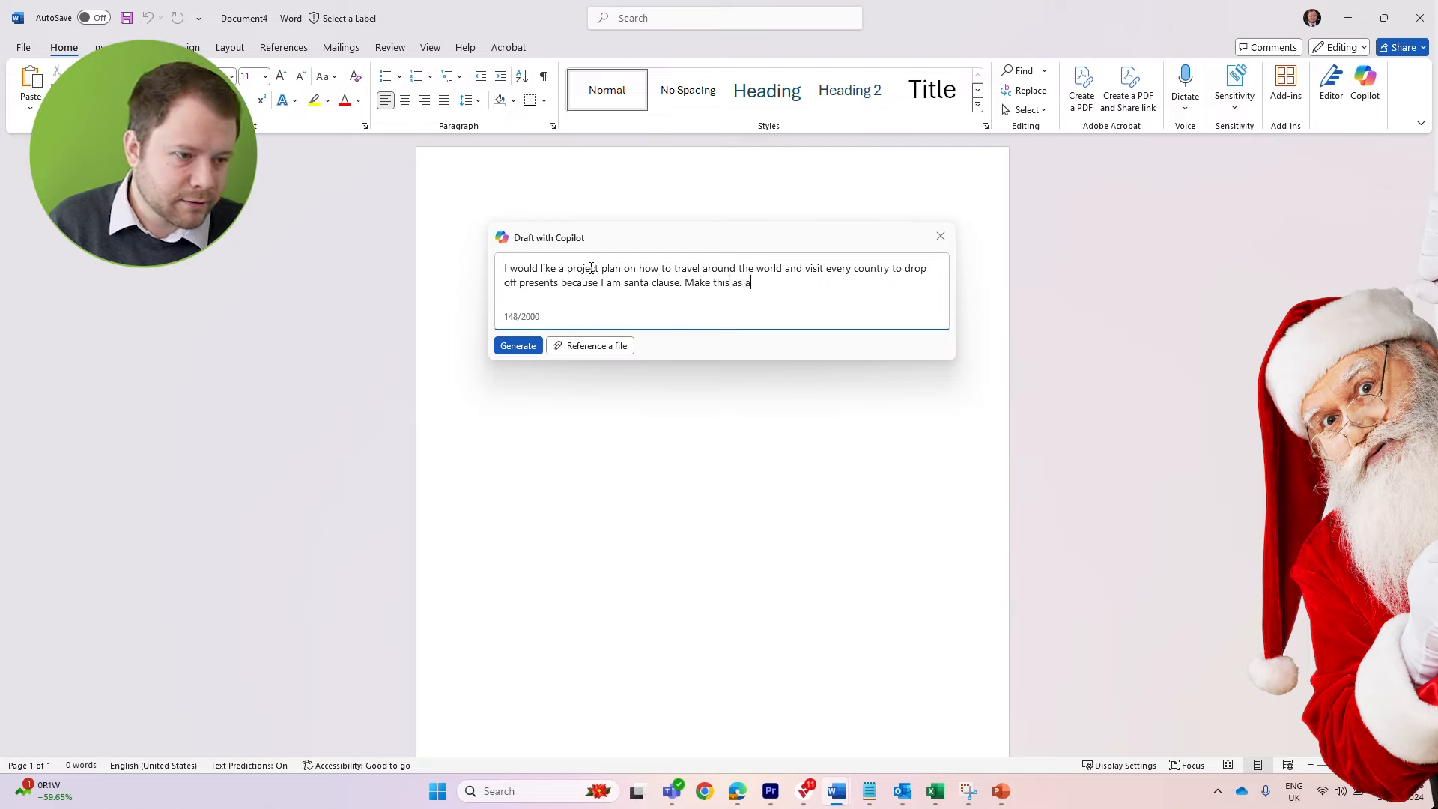
{"action": "type", "text": "detailed project plan"}
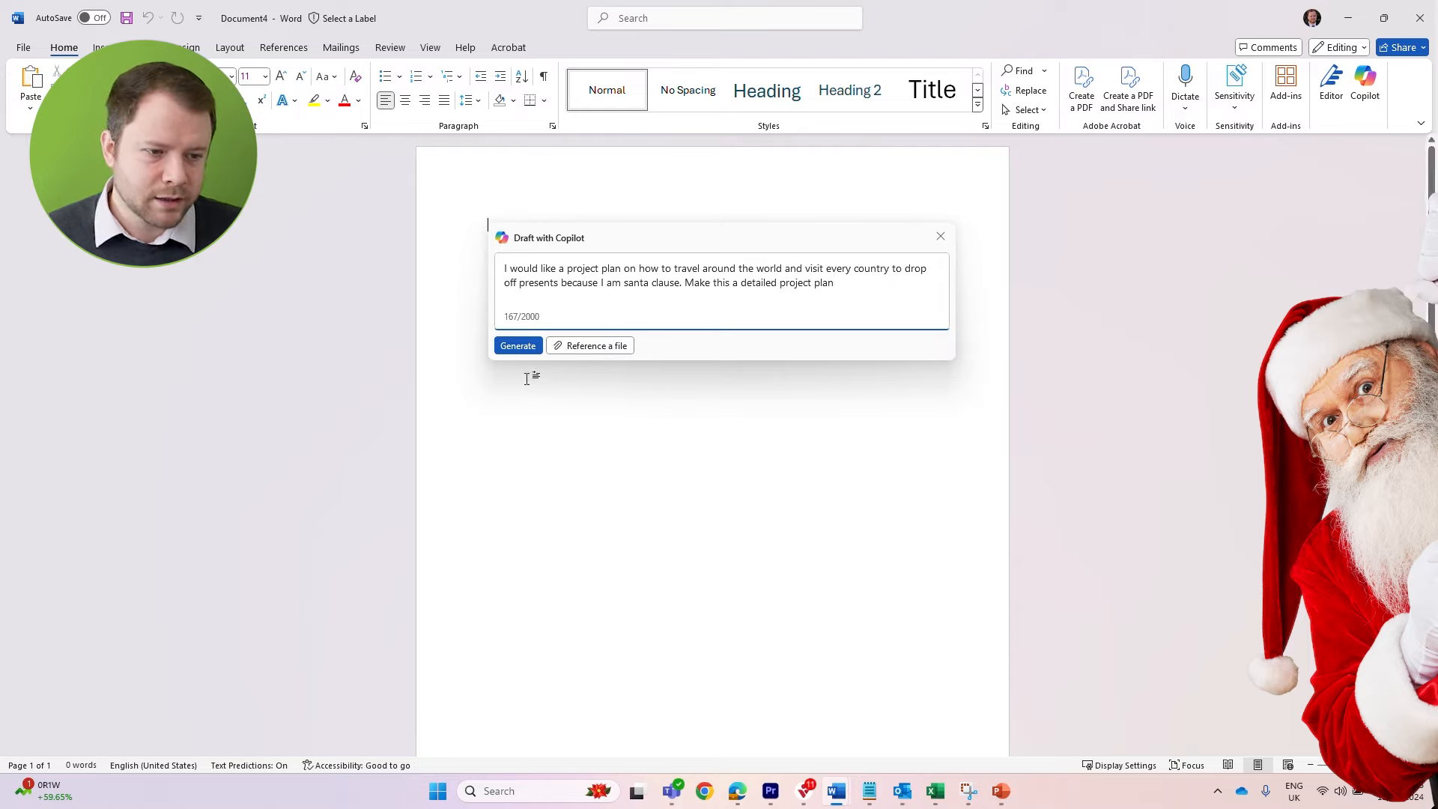
{"action": "left_click", "coordinate": [519, 346]}
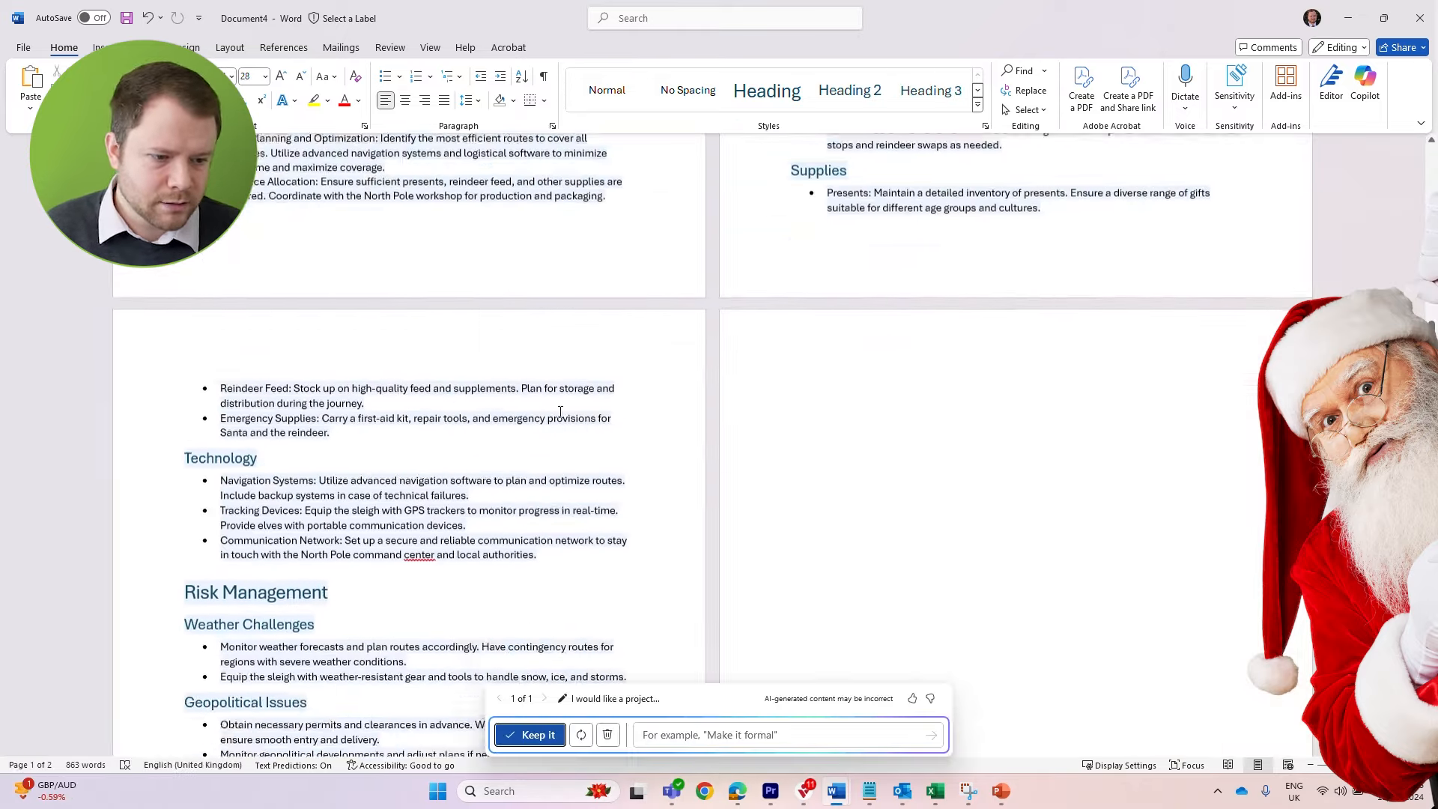
Review the generated project plan from its introduction through risk management and conclusion, and return to its beginning
{"action": "scroll", "coordinate": [560, 411], "scroll_direction": "up", "scroll_amount": 8}
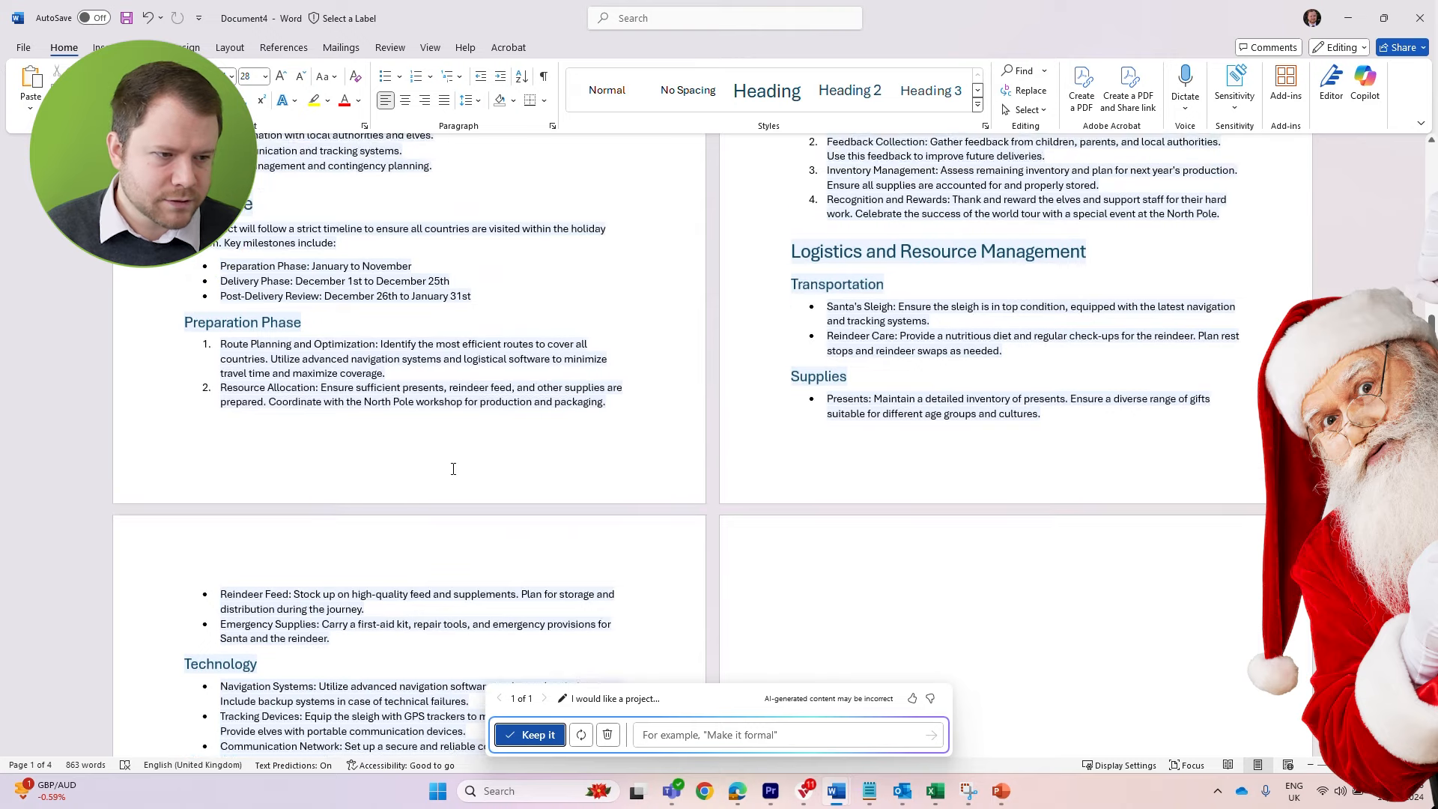
{"action": "scroll", "coordinate": [555, 420], "scroll_direction": "down", "scroll_amount": 2}
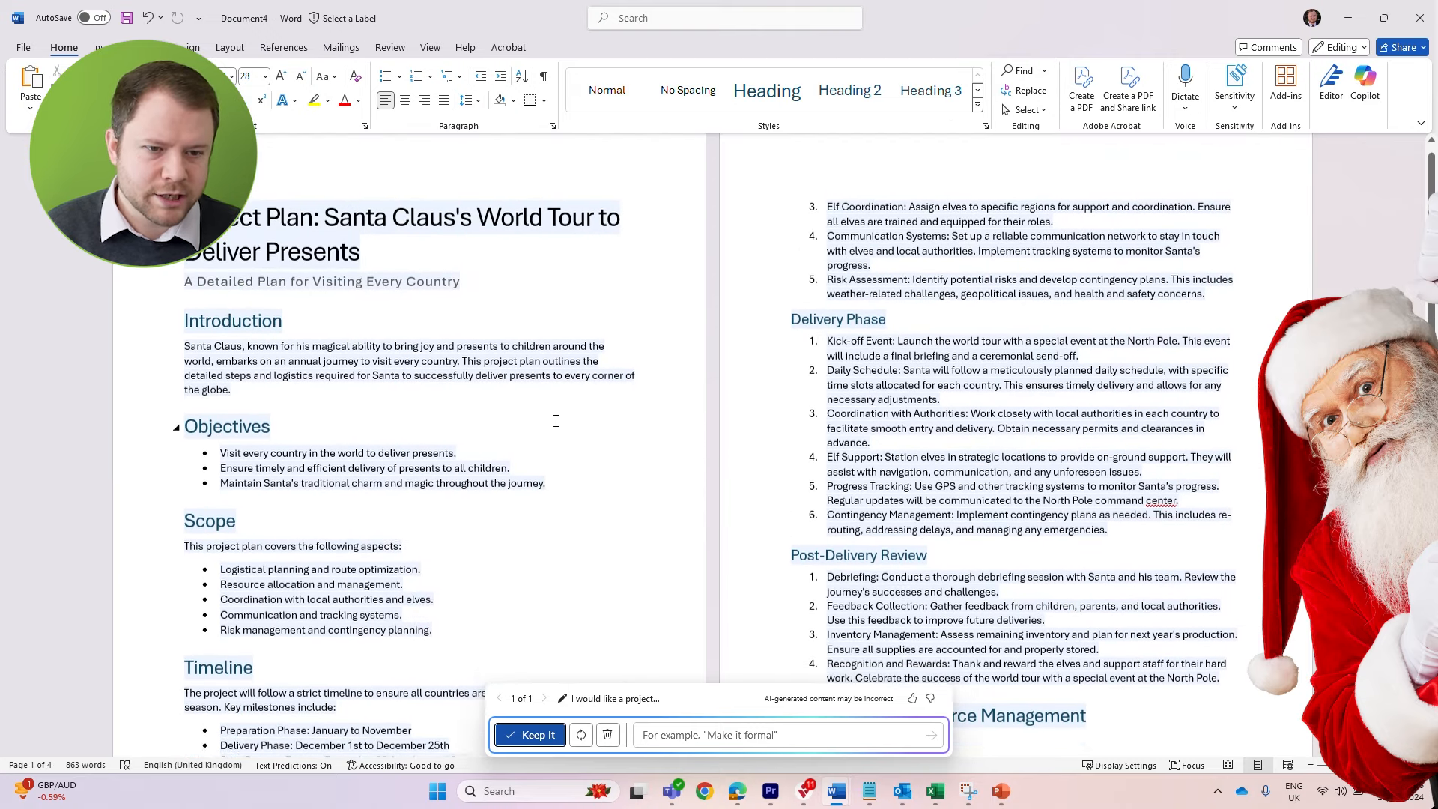
{"action": "scroll", "coordinate": [555, 420], "scroll_direction": "down", "scroll_amount": 2}
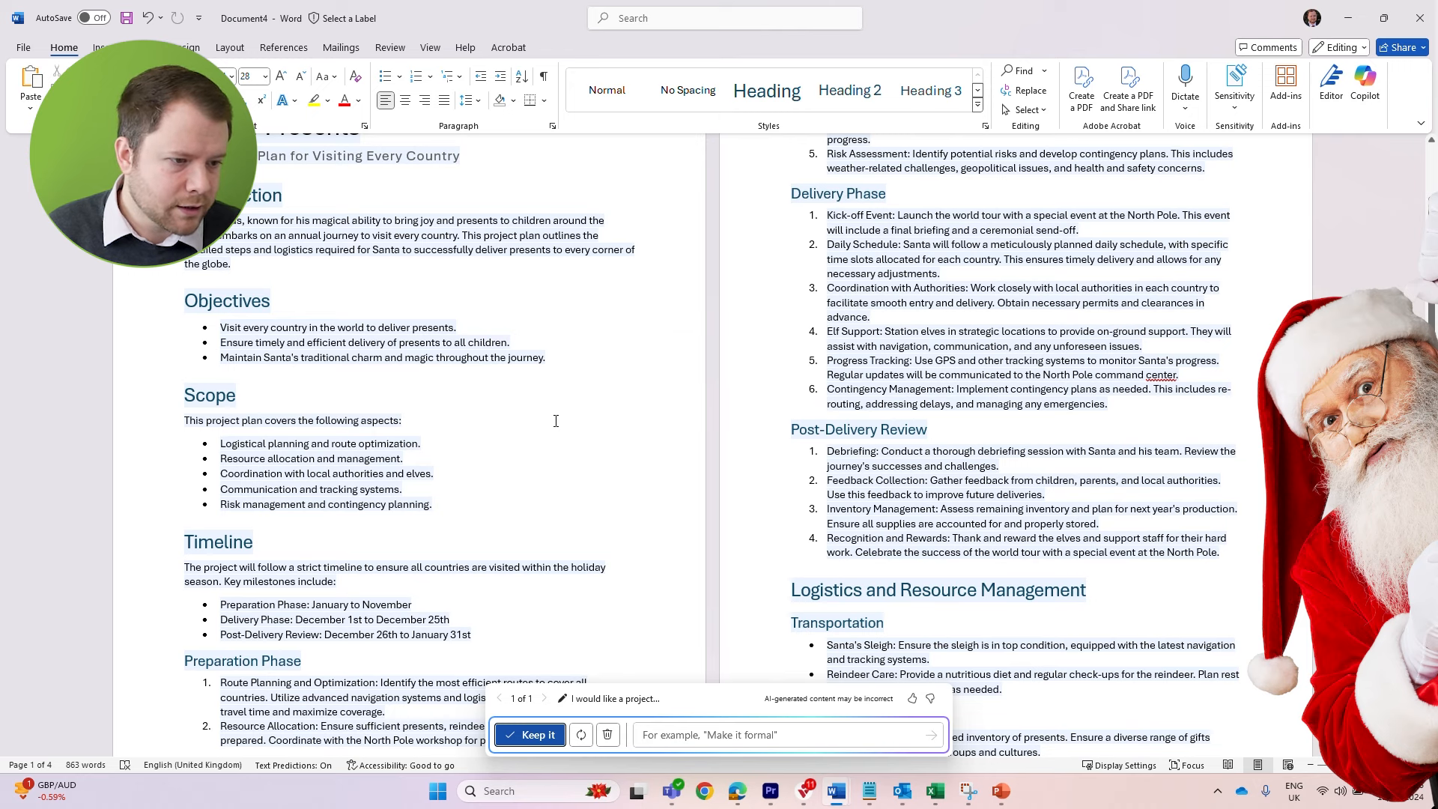
{"action": "scroll", "coordinate": [895, 273], "scroll_direction": "up", "scroll_amount": 2}
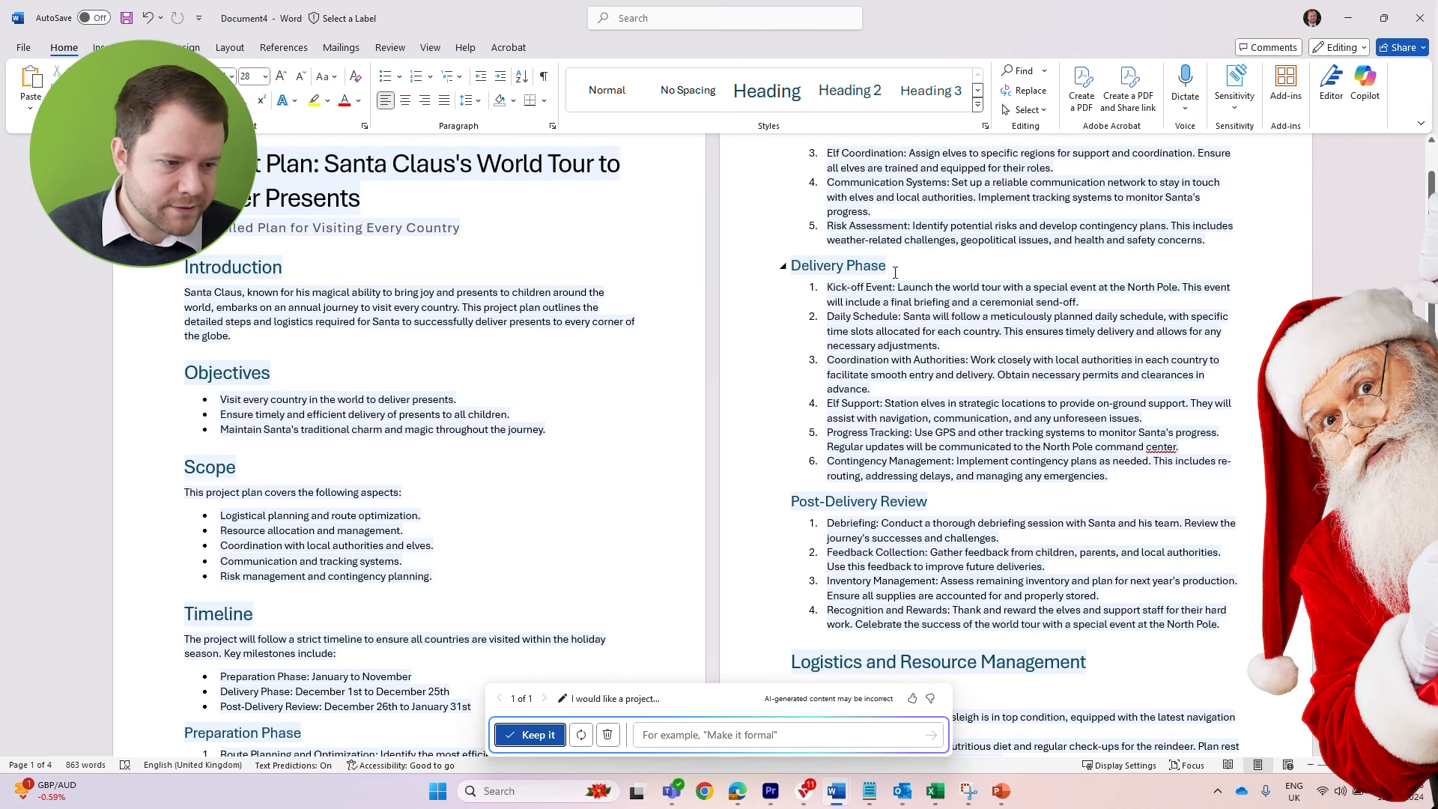
{"action": "scroll", "coordinate": [898, 278], "scroll_direction": "down", "scroll_amount": 3}
{"action": "scroll", "coordinate": [904, 286], "scroll_direction": "down", "scroll_amount": 4}
{"action": "scroll", "coordinate": [915, 320], "scroll_direction": "down", "scroll_amount": 12}
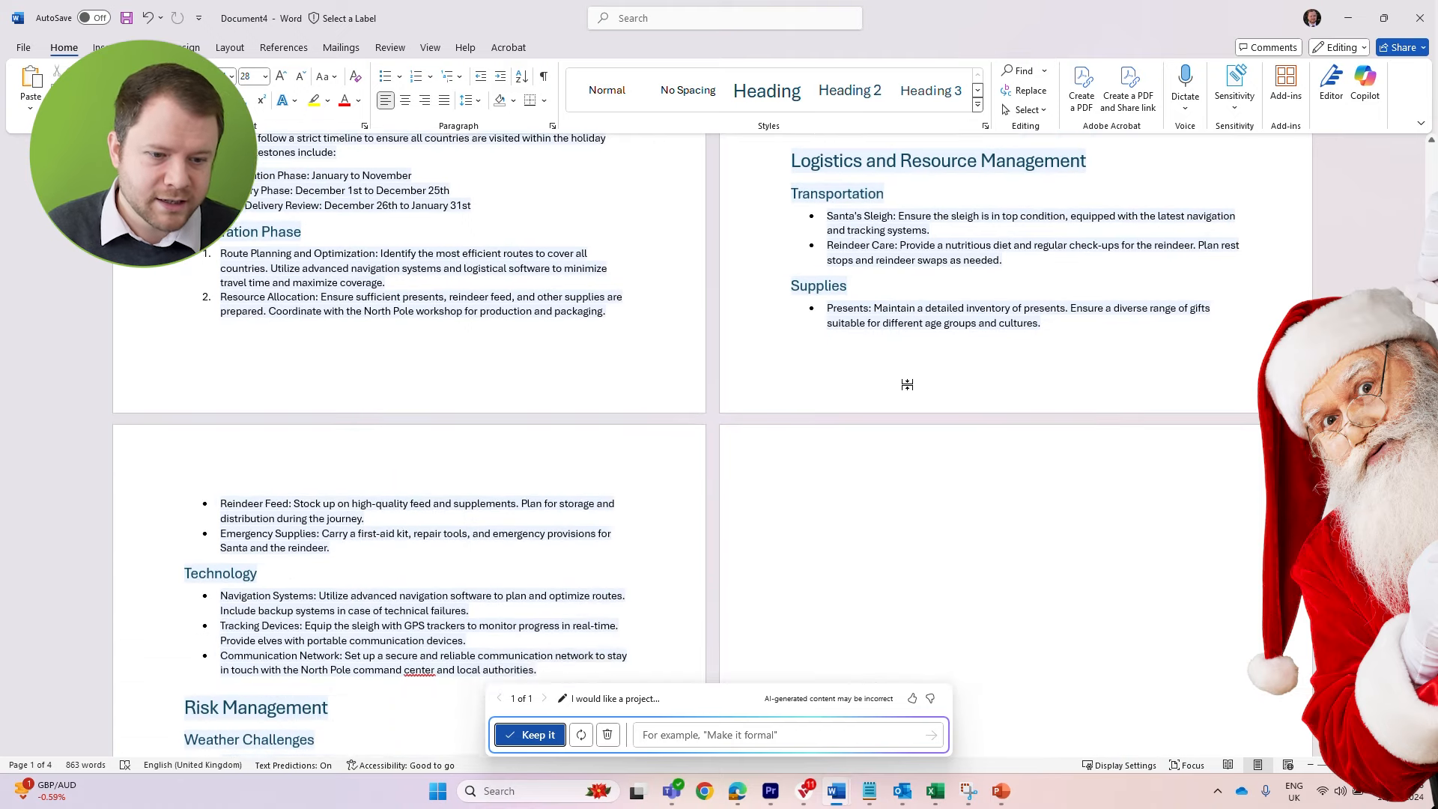
{"action": "scroll", "coordinate": [799, 308], "scroll_direction": "down", "scroll_amount": 8}
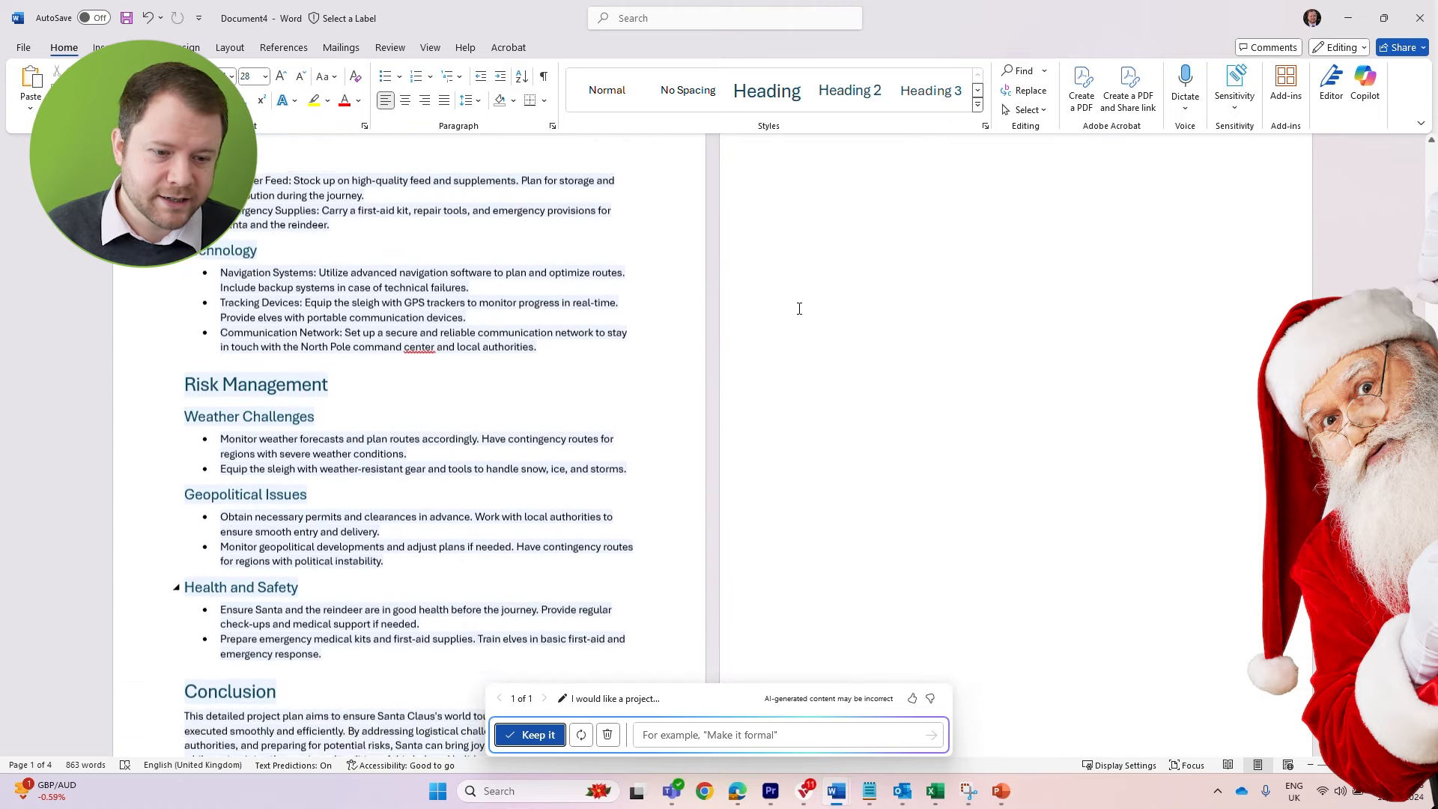
{"action": "scroll", "coordinate": [796, 293], "scroll_direction": "up", "scroll_amount": 10}
{"action": "scroll", "coordinate": [795, 294], "scroll_direction": "up", "scroll_amount": 16}
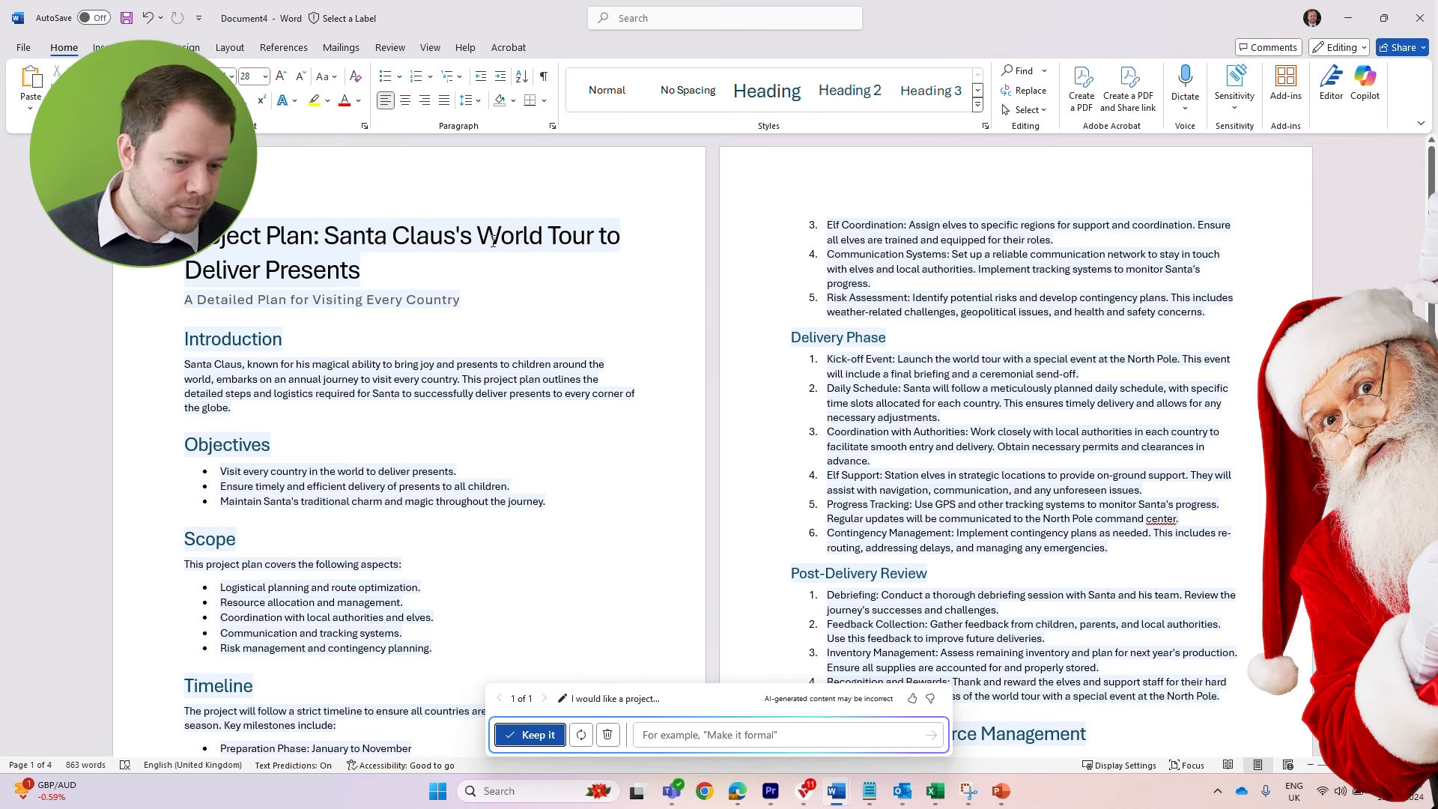
Move the Copilot refinement box up over the document and have the draft regenerated with the instruction "Make it more detailed"
{"action": "scroll", "coordinate": [584, 565], "scroll_direction": "down", "scroll_amount": 2}
{"action": "left_click_drag", "start_coordinate": [708, 701], "coordinate": [648, 319]}
{"action": "left_click", "coordinate": [657, 353]}
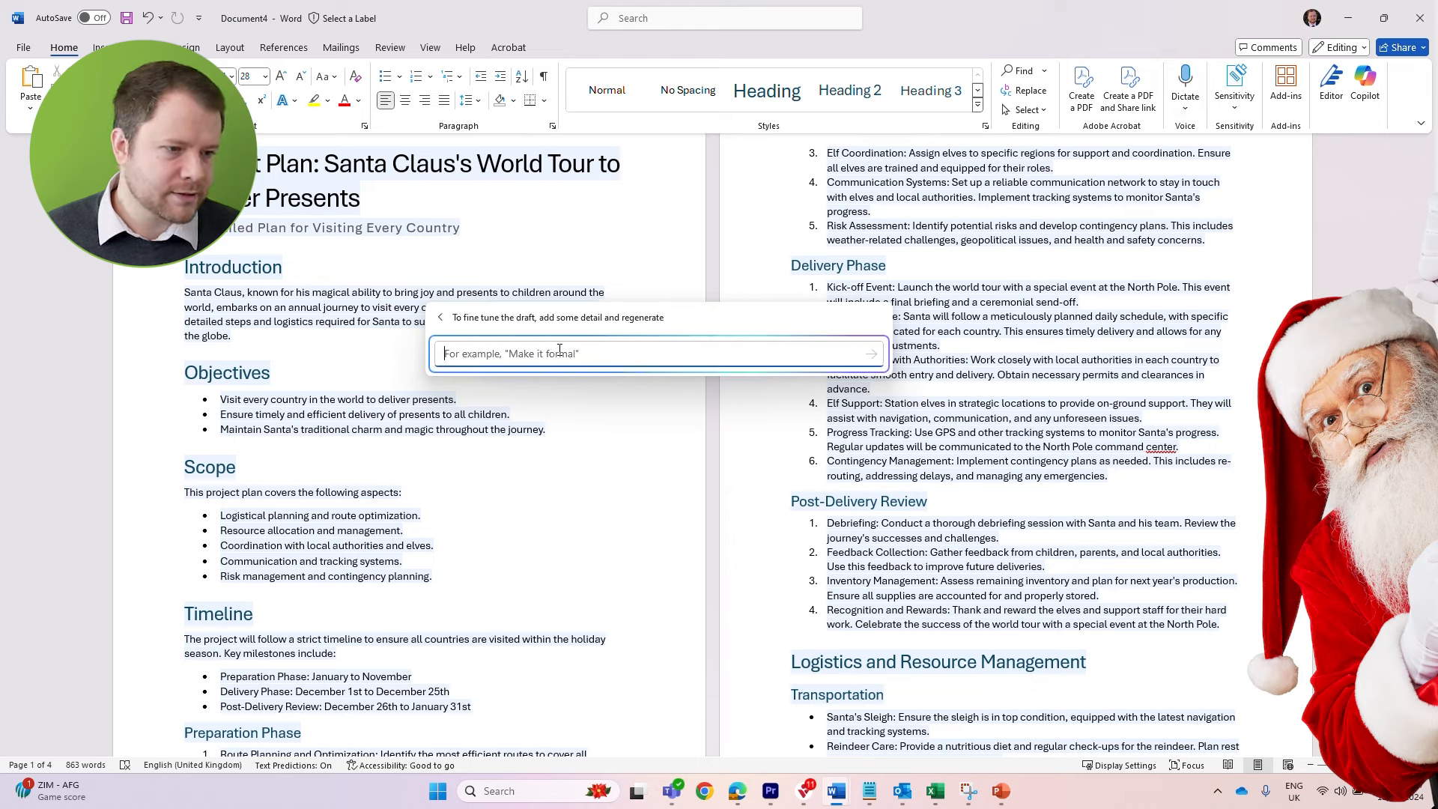
{"action": "type", "text": "Make it more detai"}
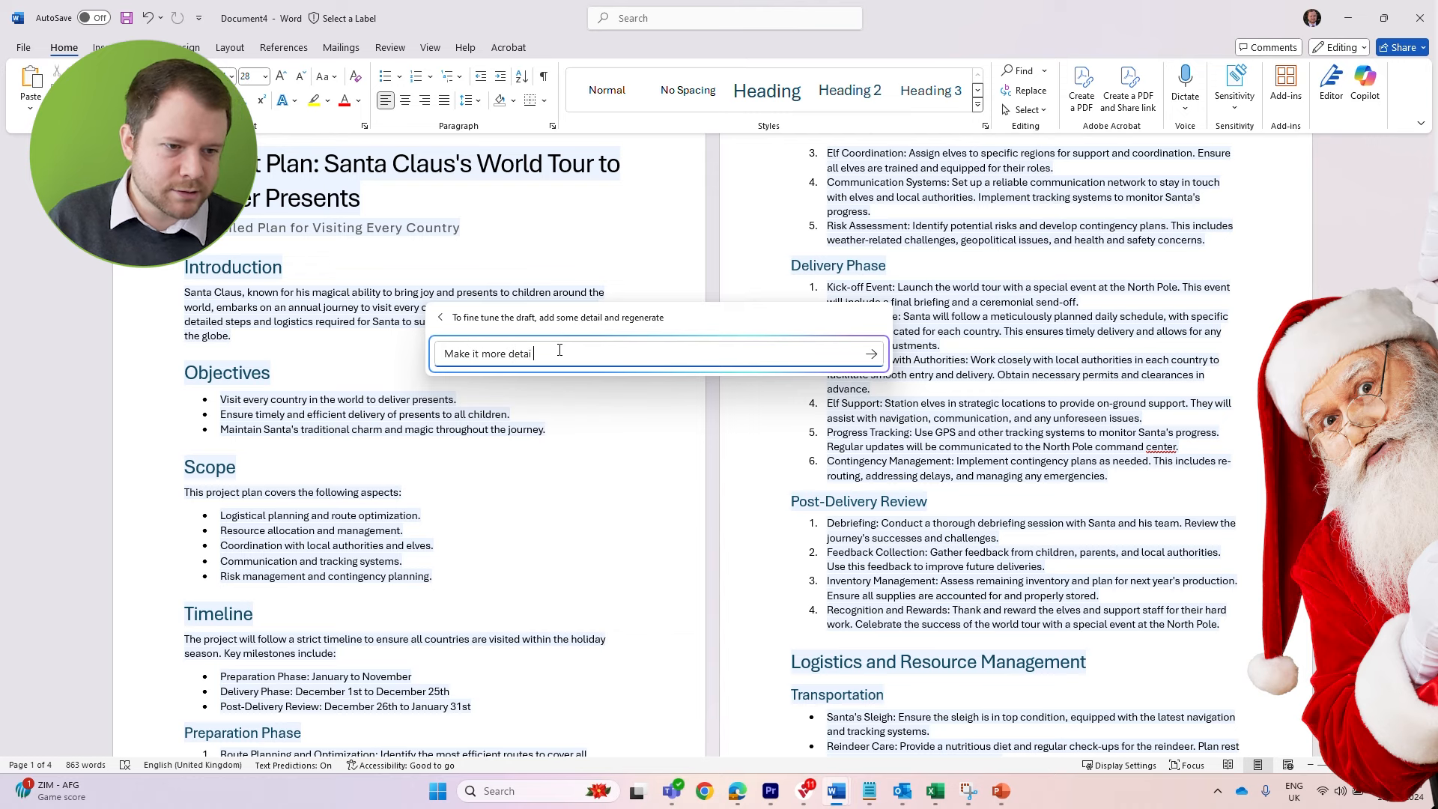
{"action": "type", "text": "led"}
{"action": "key", "text": "shift+Return"}
{"action": "left_click", "coordinate": [871, 353]}
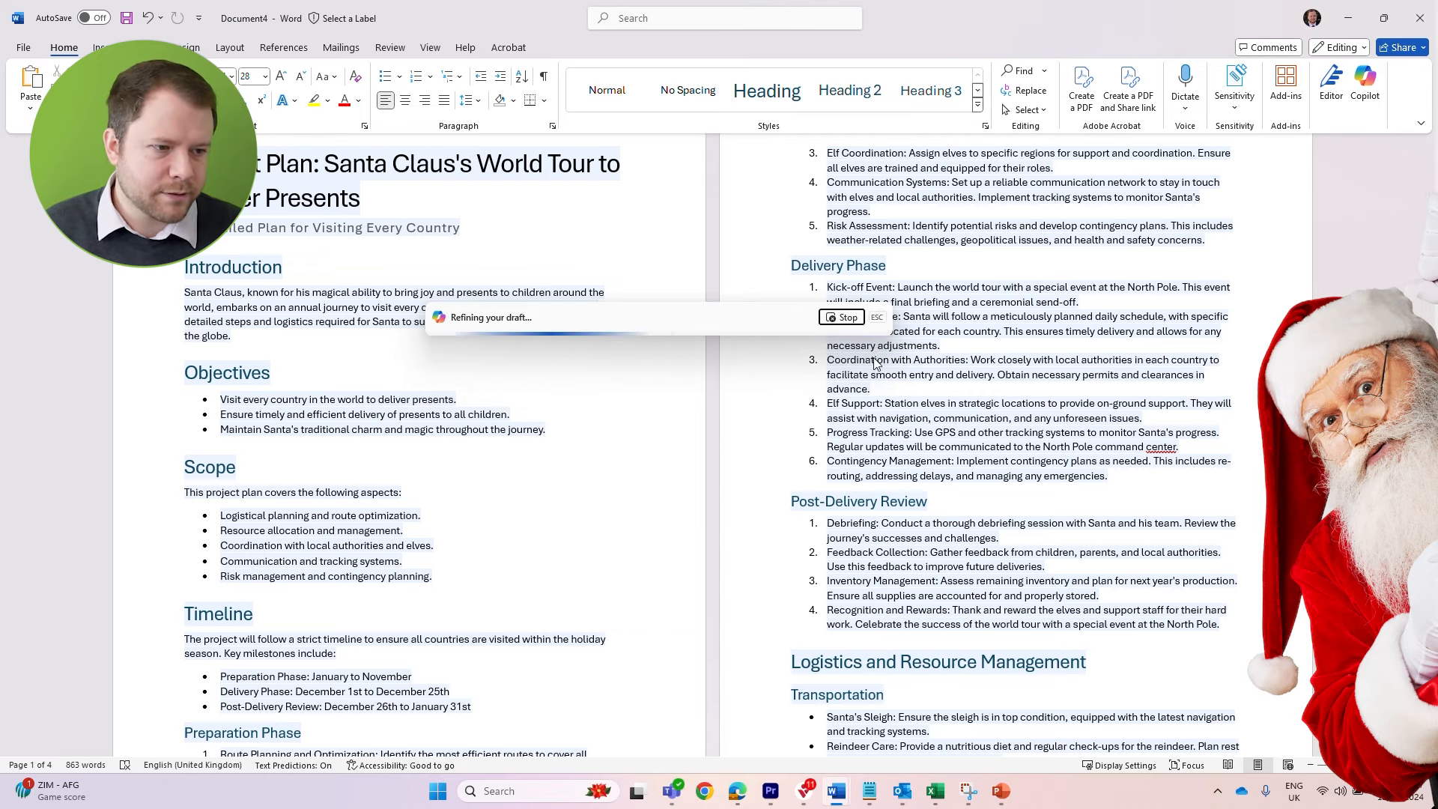
{"action": "scroll", "coordinate": [723, 444], "scroll_direction": "up", "scroll_amount": 15}
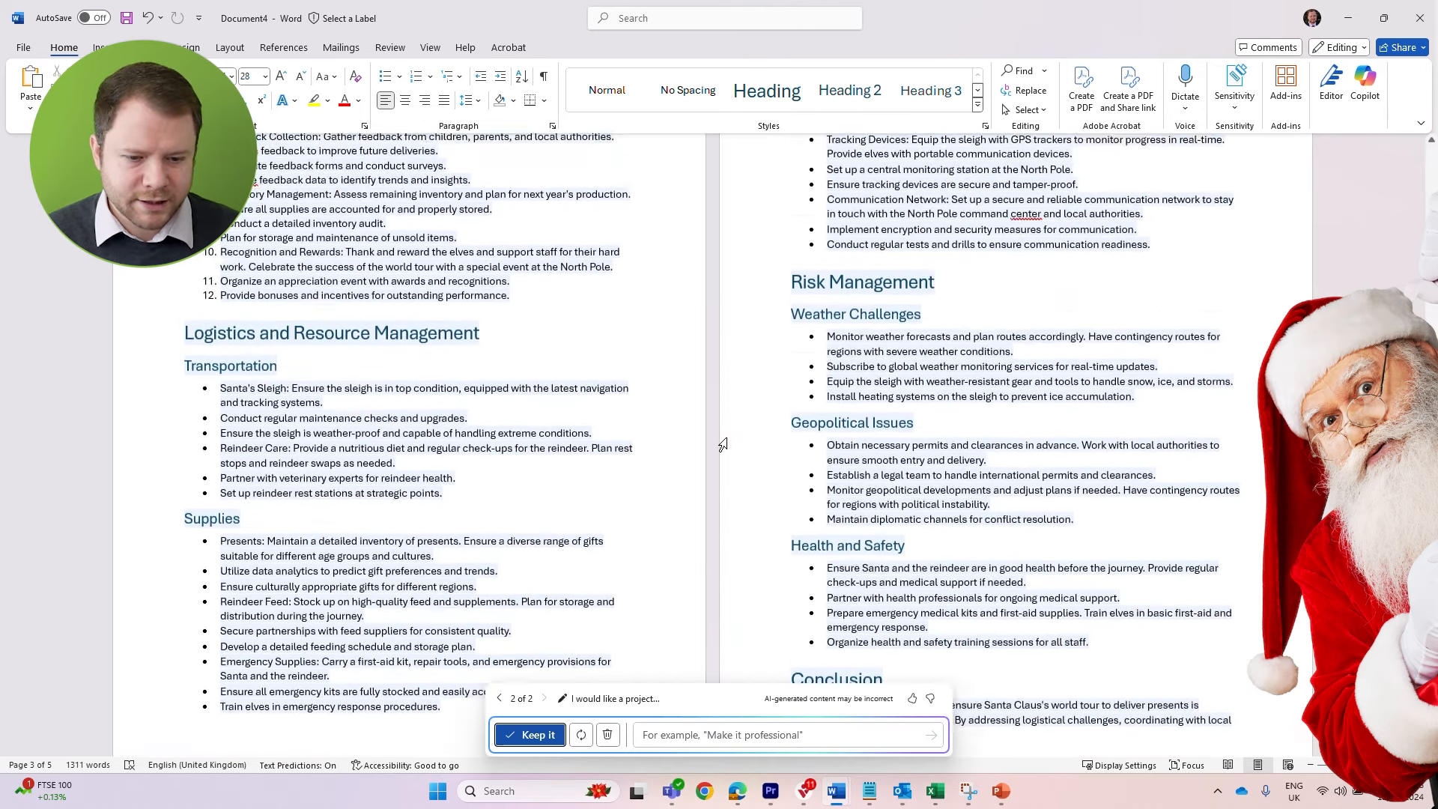
Review the regenerated, more detailed project plan from its introduction through logistics, risk management and conclusion, and return to its beginning
{"action": "scroll", "coordinate": [723, 444], "scroll_direction": "up", "scroll_amount": 2}
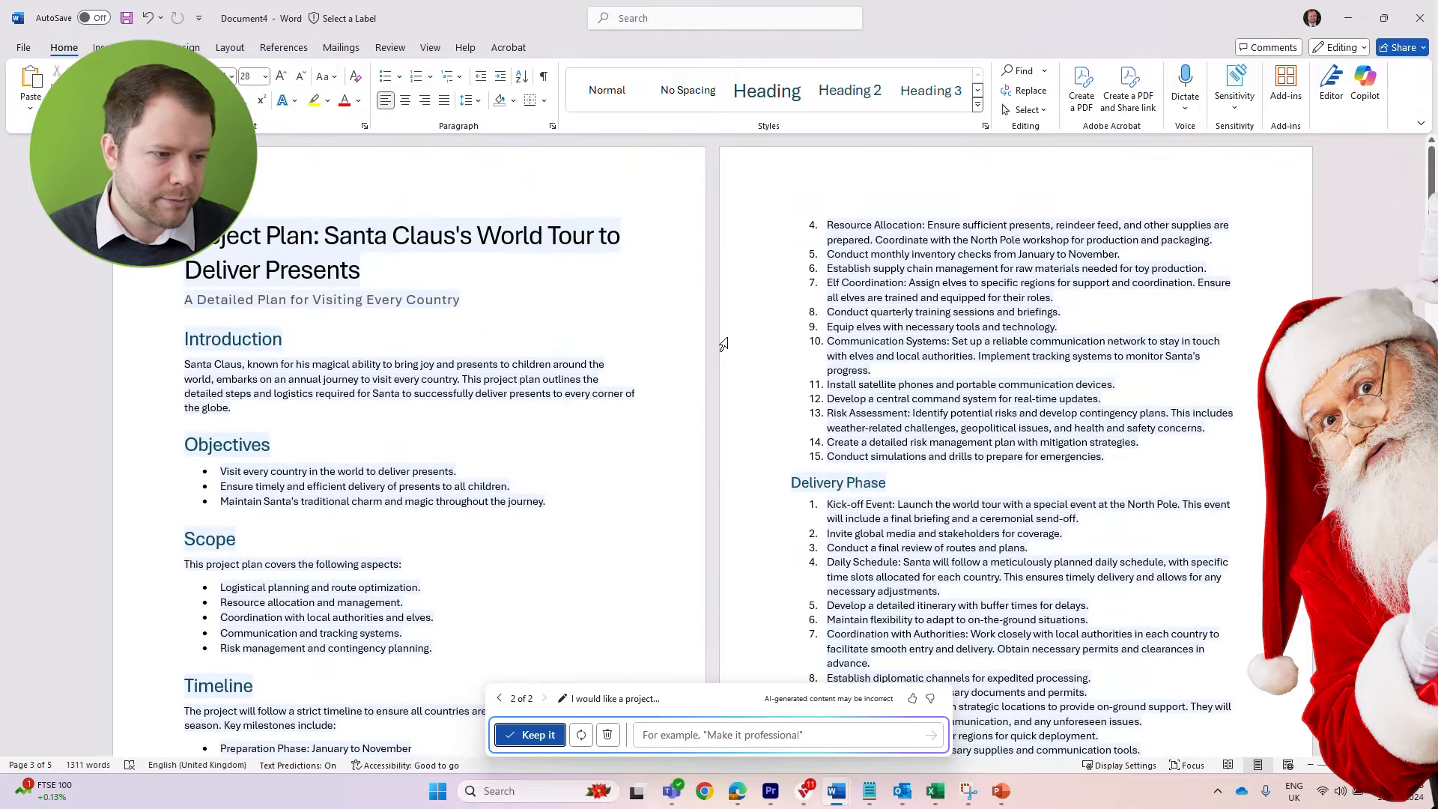
{"action": "scroll", "coordinate": [696, 300], "scroll_direction": "down", "scroll_amount": 5}
{"action": "scroll", "coordinate": [696, 291], "scroll_direction": "down", "scroll_amount": 15}
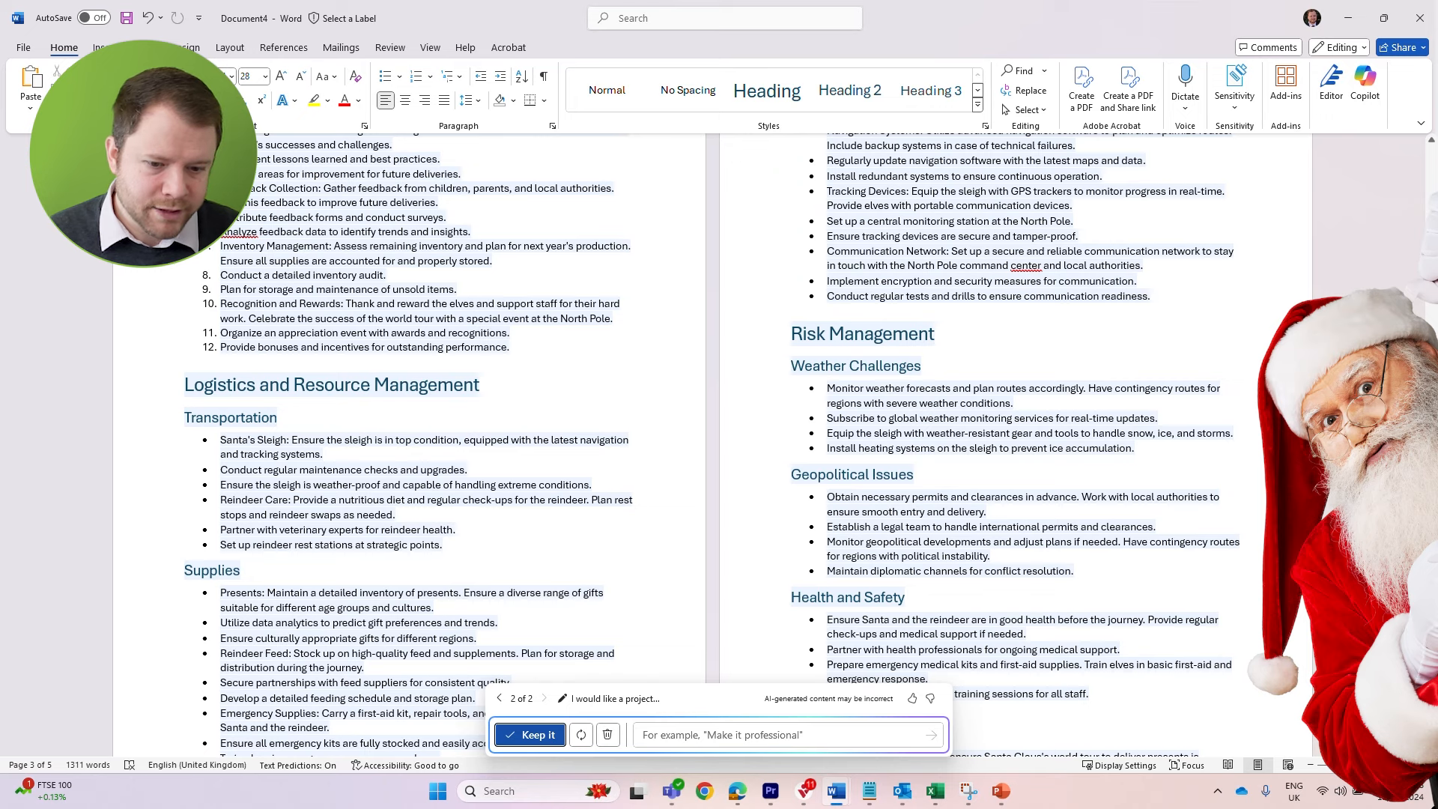
{"action": "scroll", "coordinate": [697, 375], "scroll_direction": "down", "scroll_amount": 8}
{"action": "scroll", "coordinate": [696, 375], "scroll_direction": "up", "scroll_amount": 5}
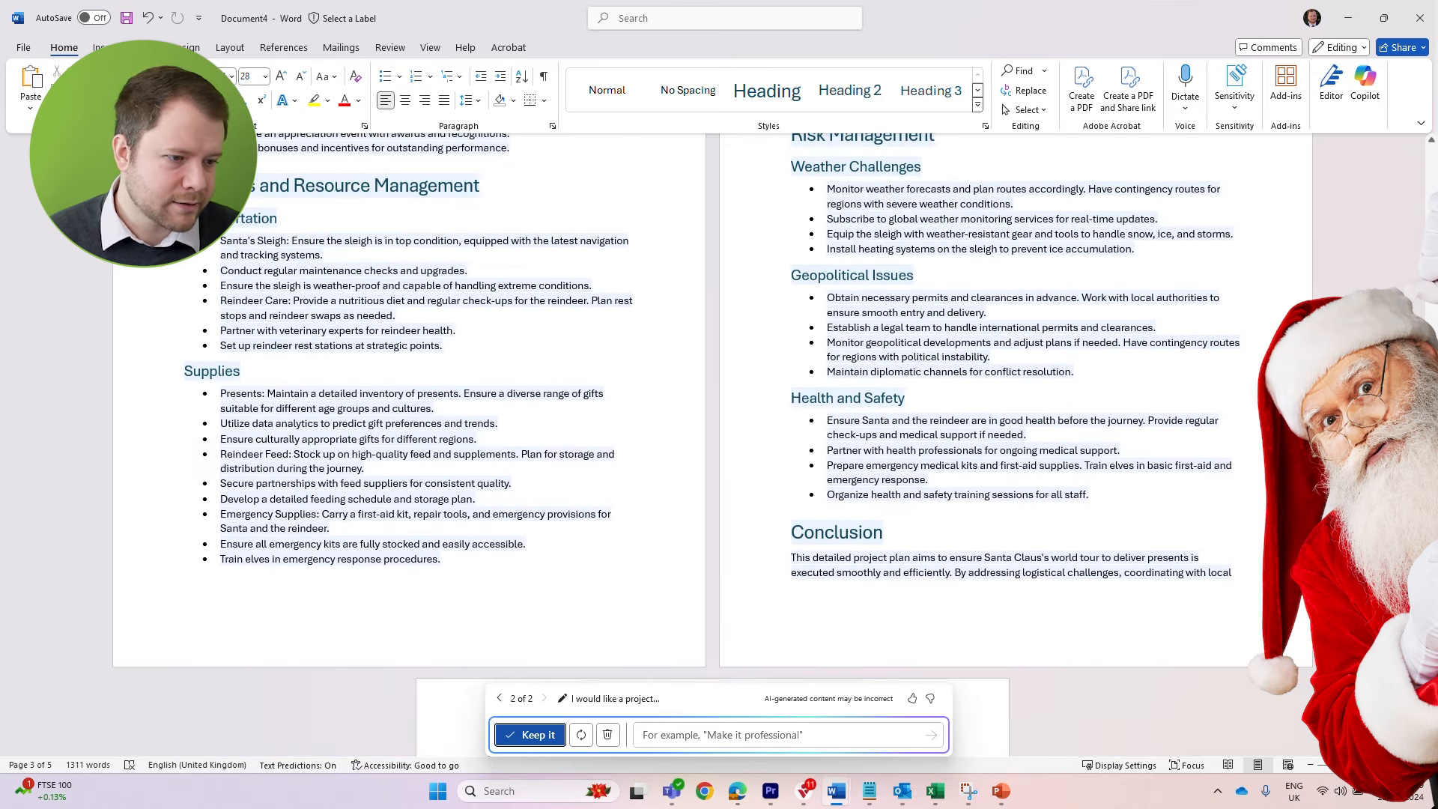
{"action": "scroll", "coordinate": [712, 411], "scroll_direction": "up", "scroll_amount": 1}
{"action": "scroll", "coordinate": [1425, 158], "scroll_direction": "up", "scroll_amount": 20}
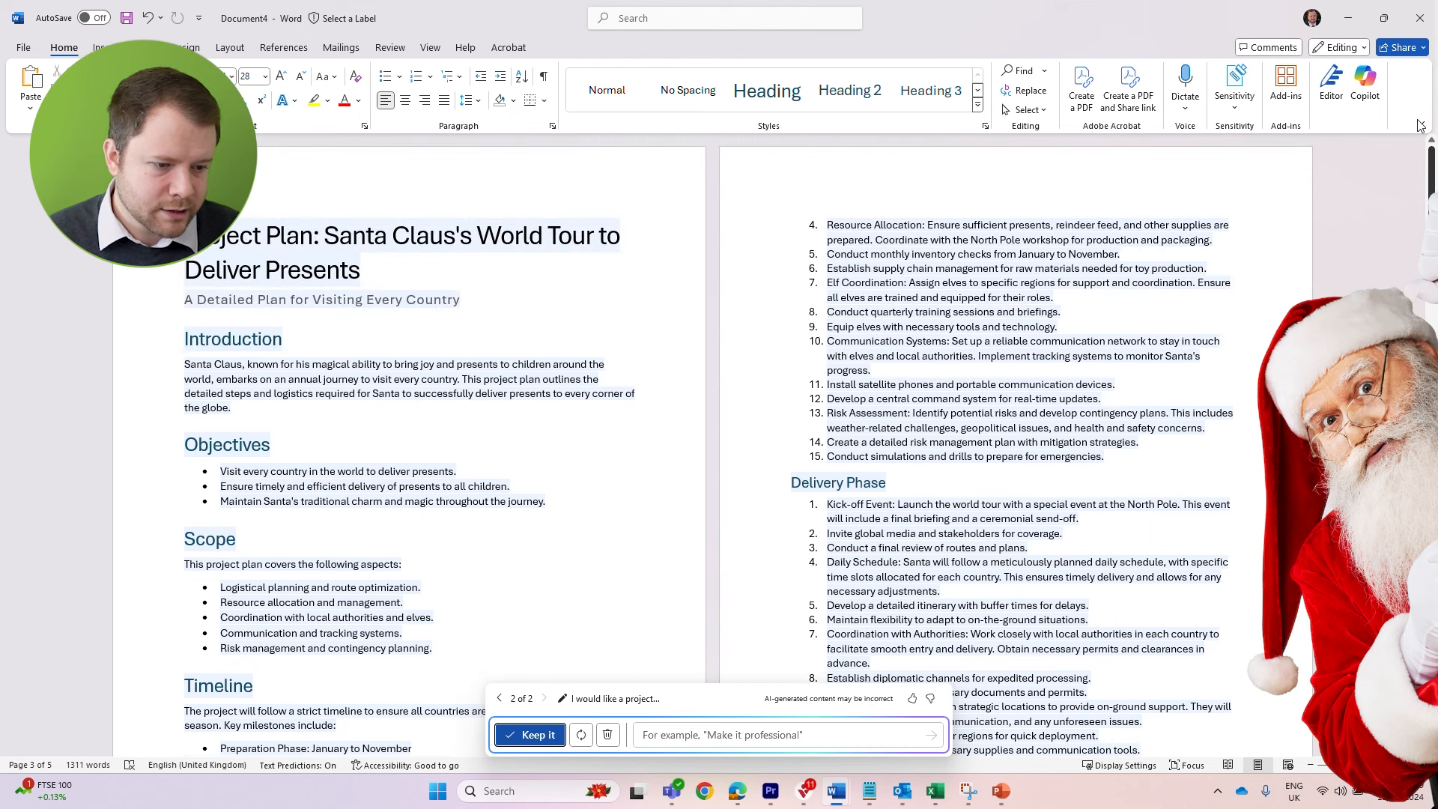
Keep the regenerated project plan as the document's content and save the document
{"action": "left_click", "coordinate": [542, 739]}
{"action": "left_click", "coordinate": [607, 431]}
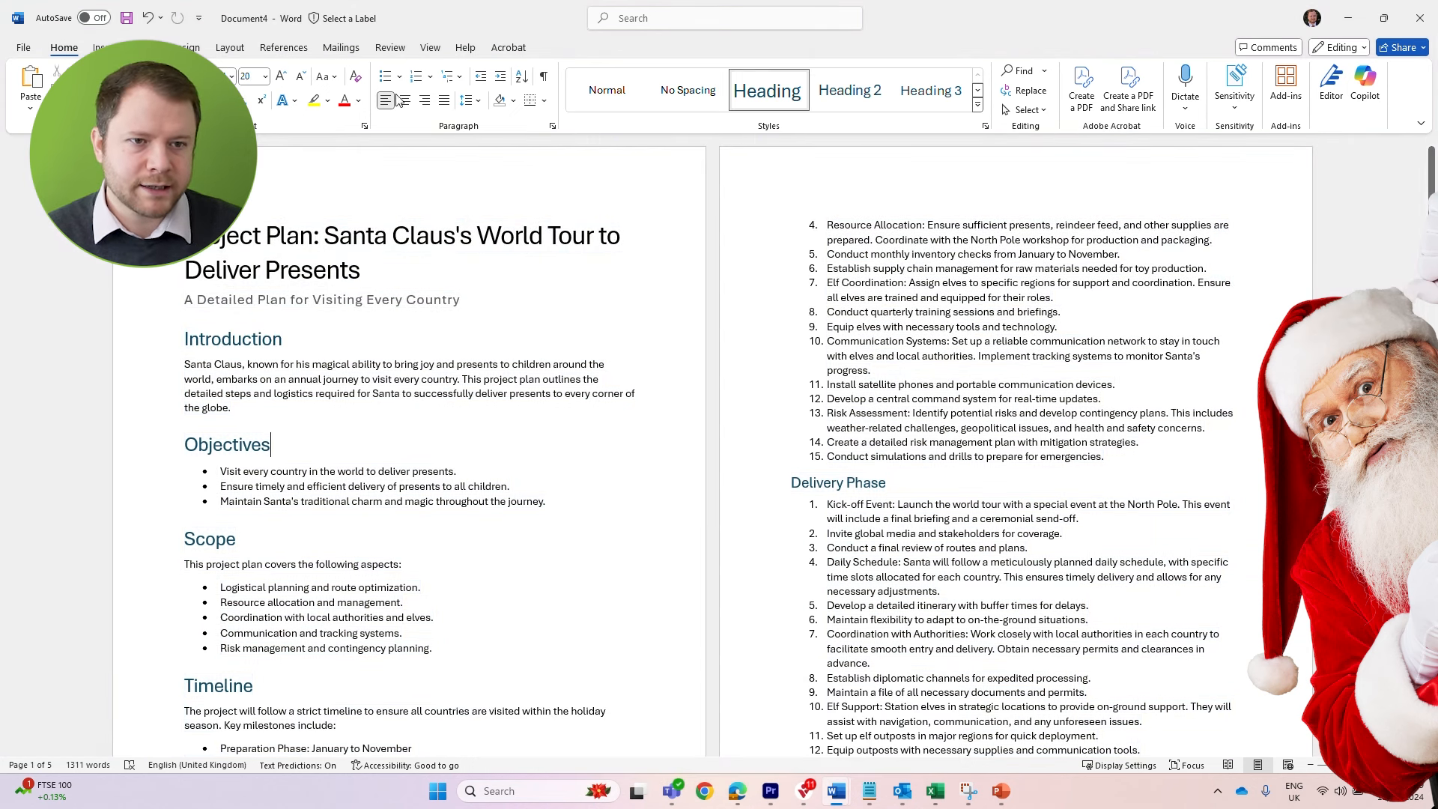
{"action": "left_click", "coordinate": [127, 20]}
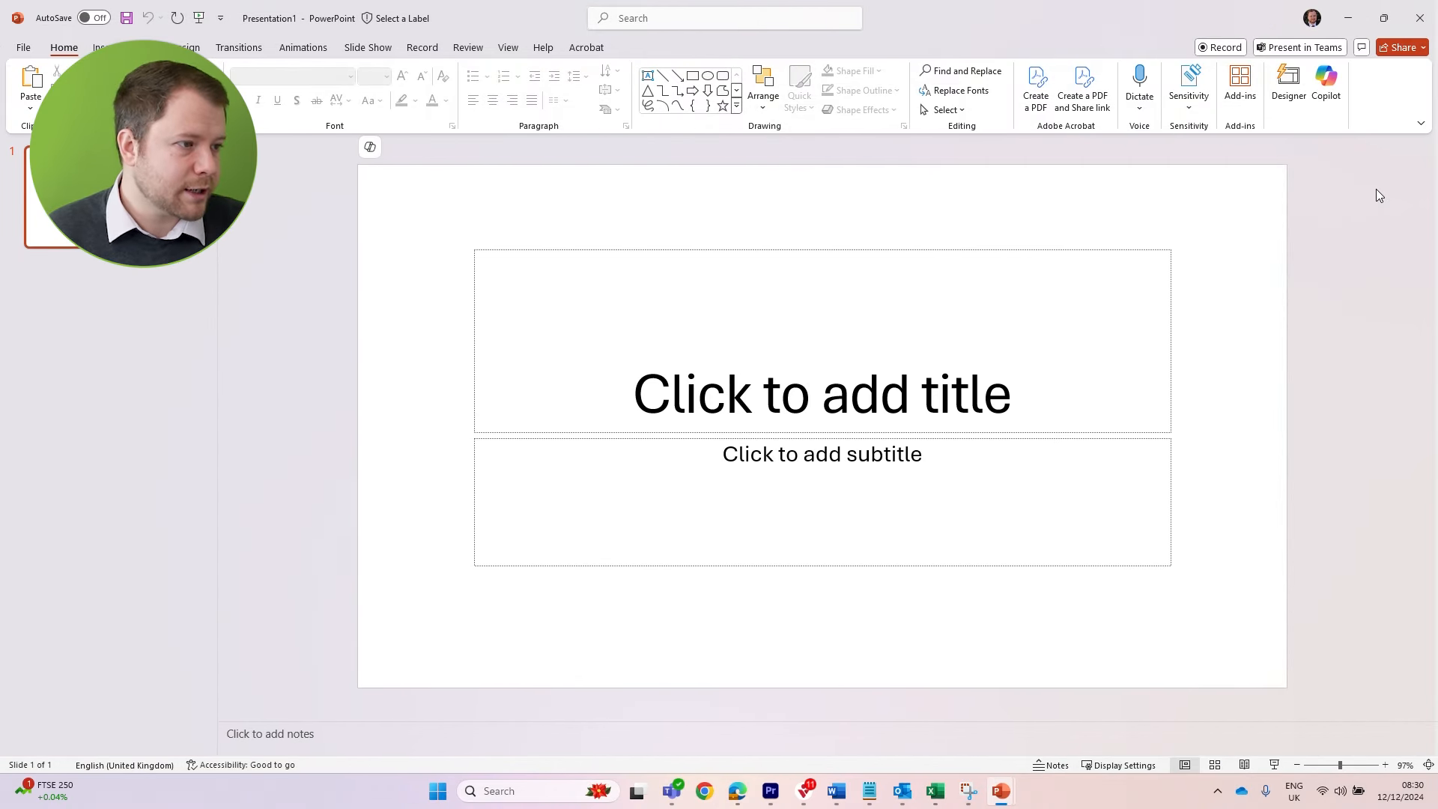
In a blank PowerPoint presentation, open Copilot and start a new prompt
{"action": "left_click", "coordinate": [1333, 91]}
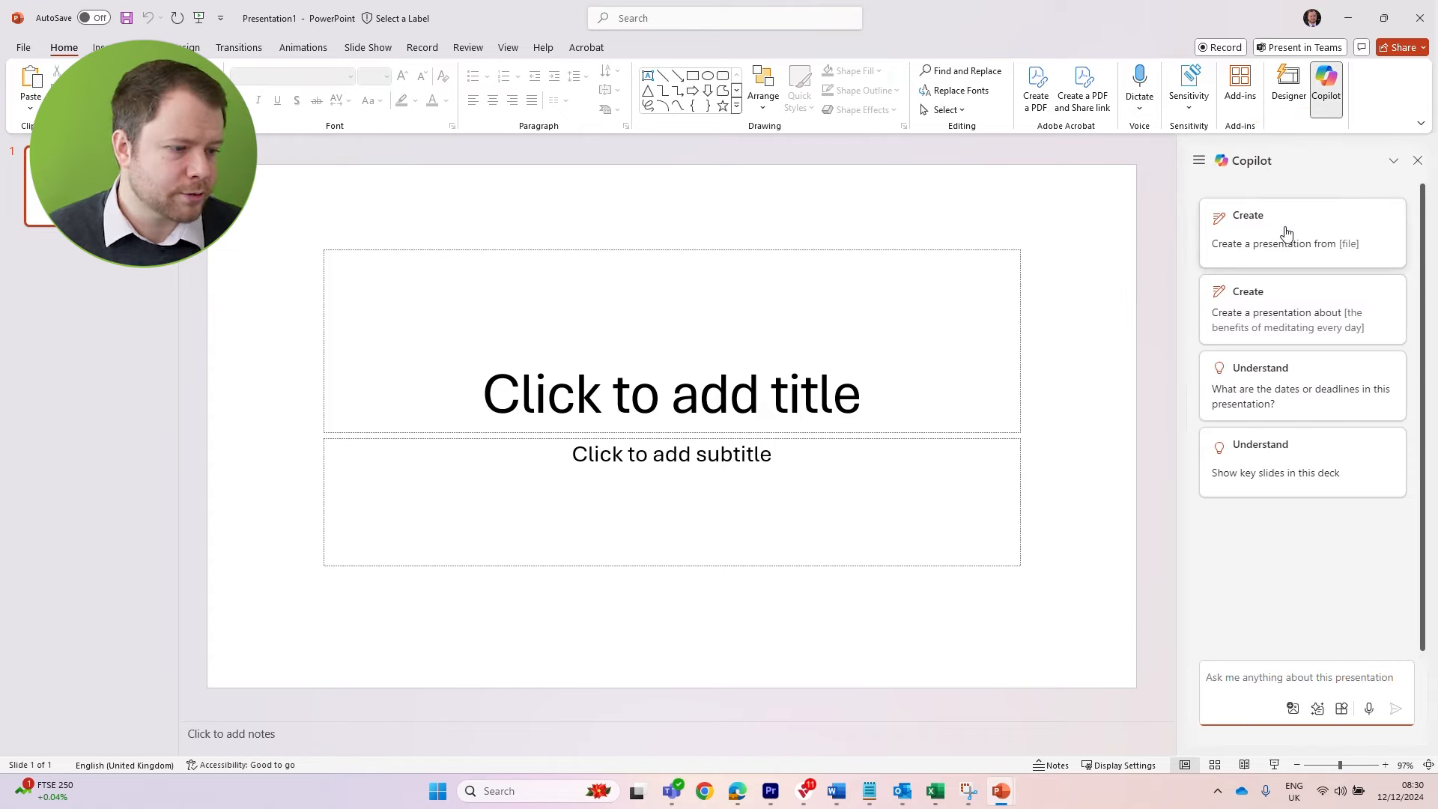
{"action": "left_click", "coordinate": [1273, 668]}
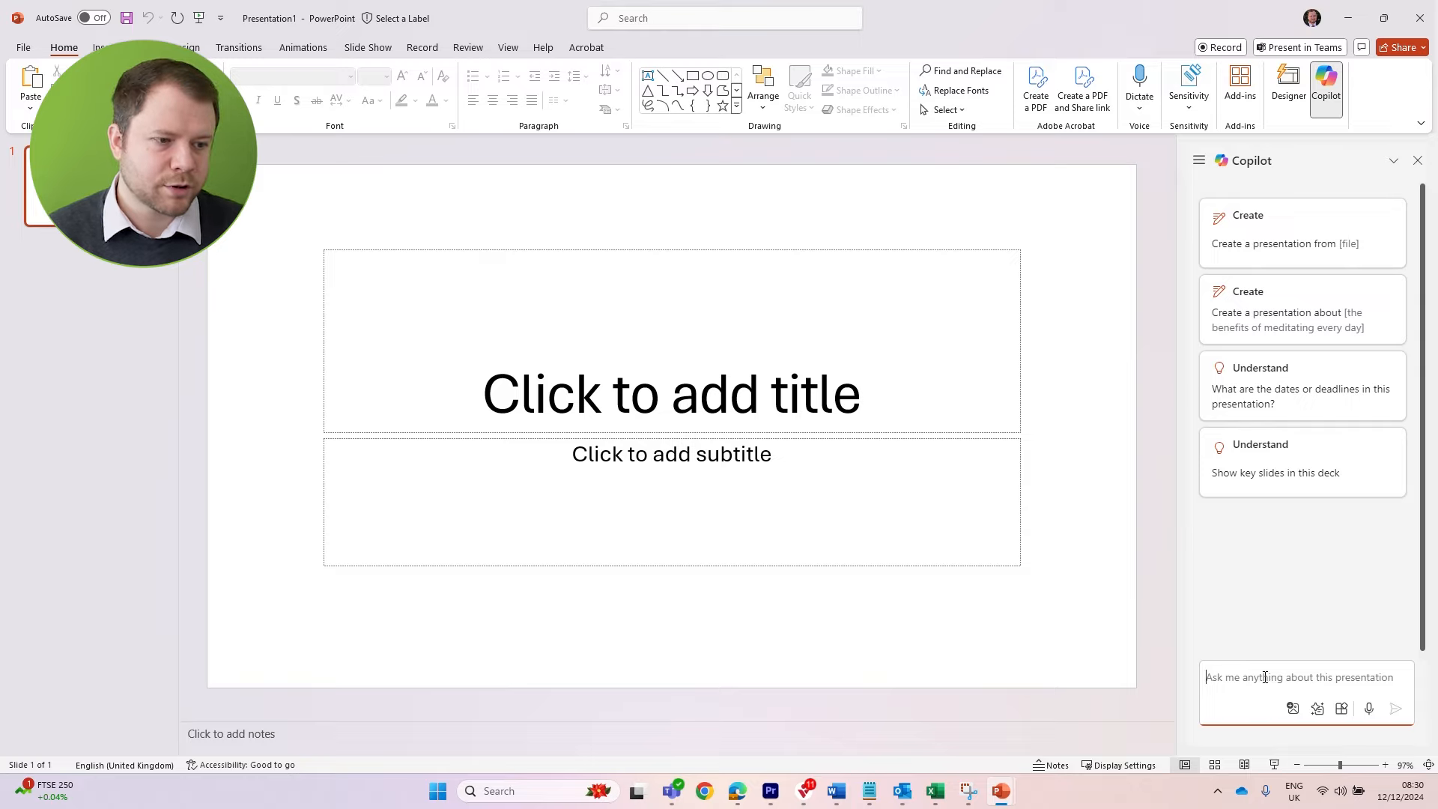
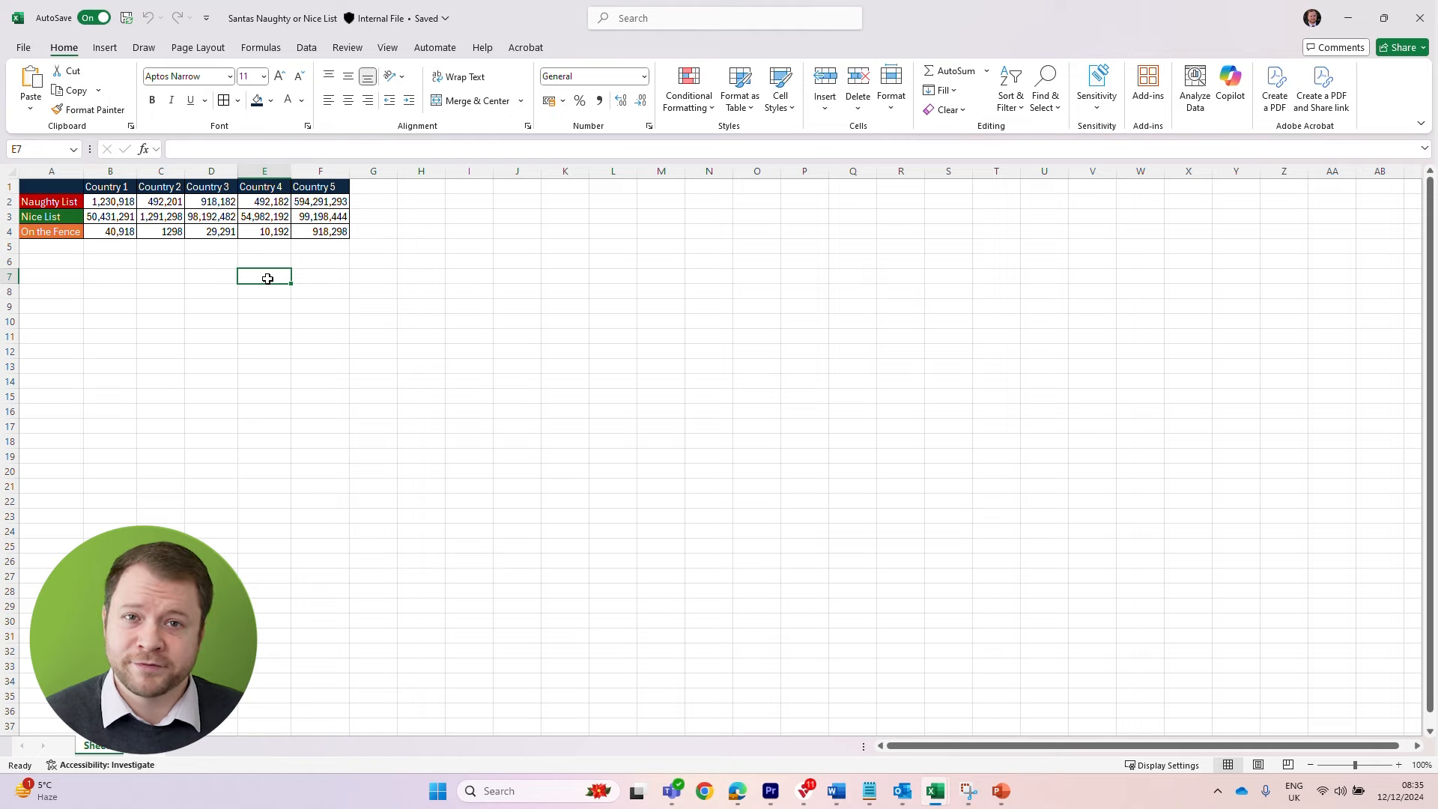
In the Excel naughty-or-nice workbook, convert the range A1:F4 into a table with headers
{"action": "left_click_drag", "start_coordinate": [75, 188], "coordinate": [318, 233]}
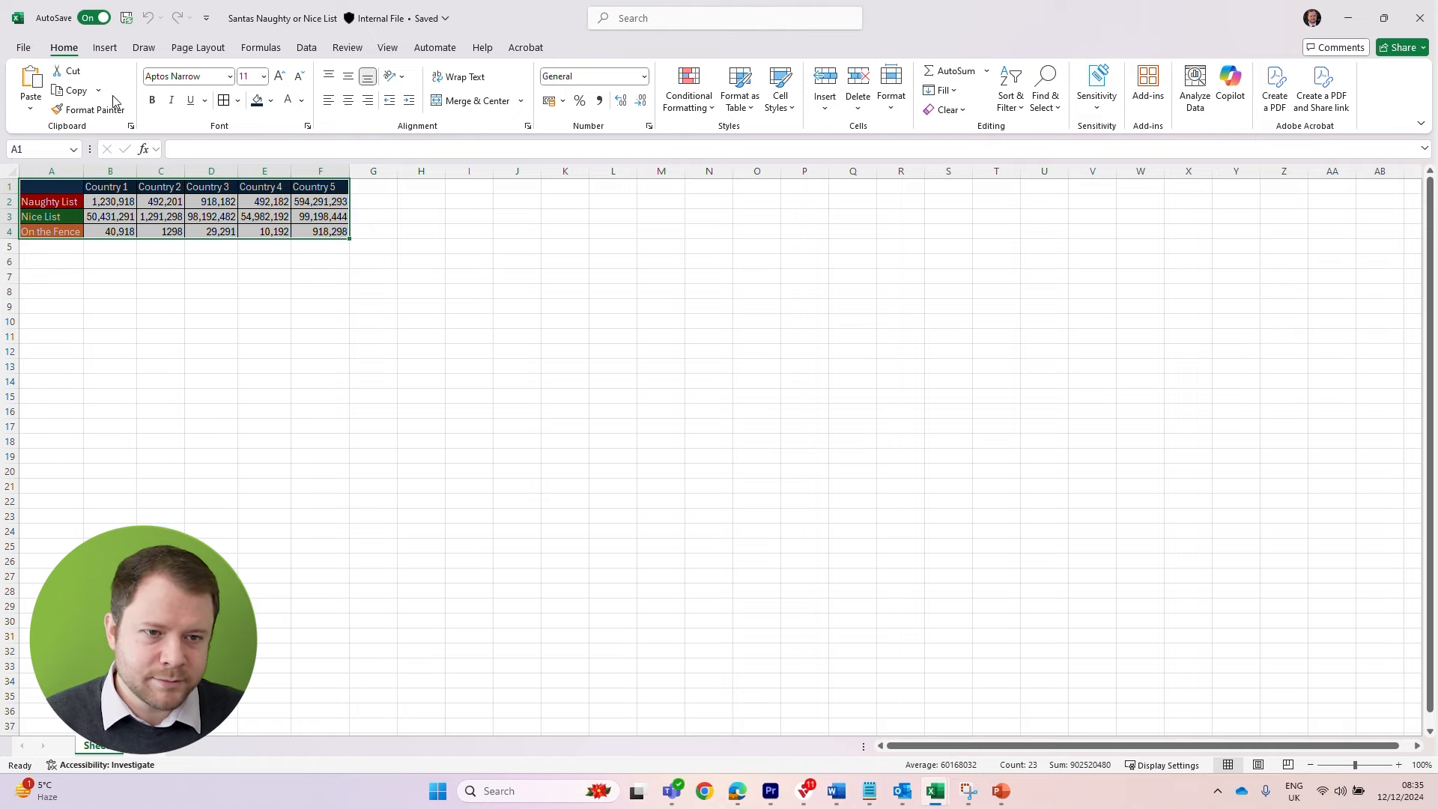
{"action": "left_click", "coordinate": [104, 47]}
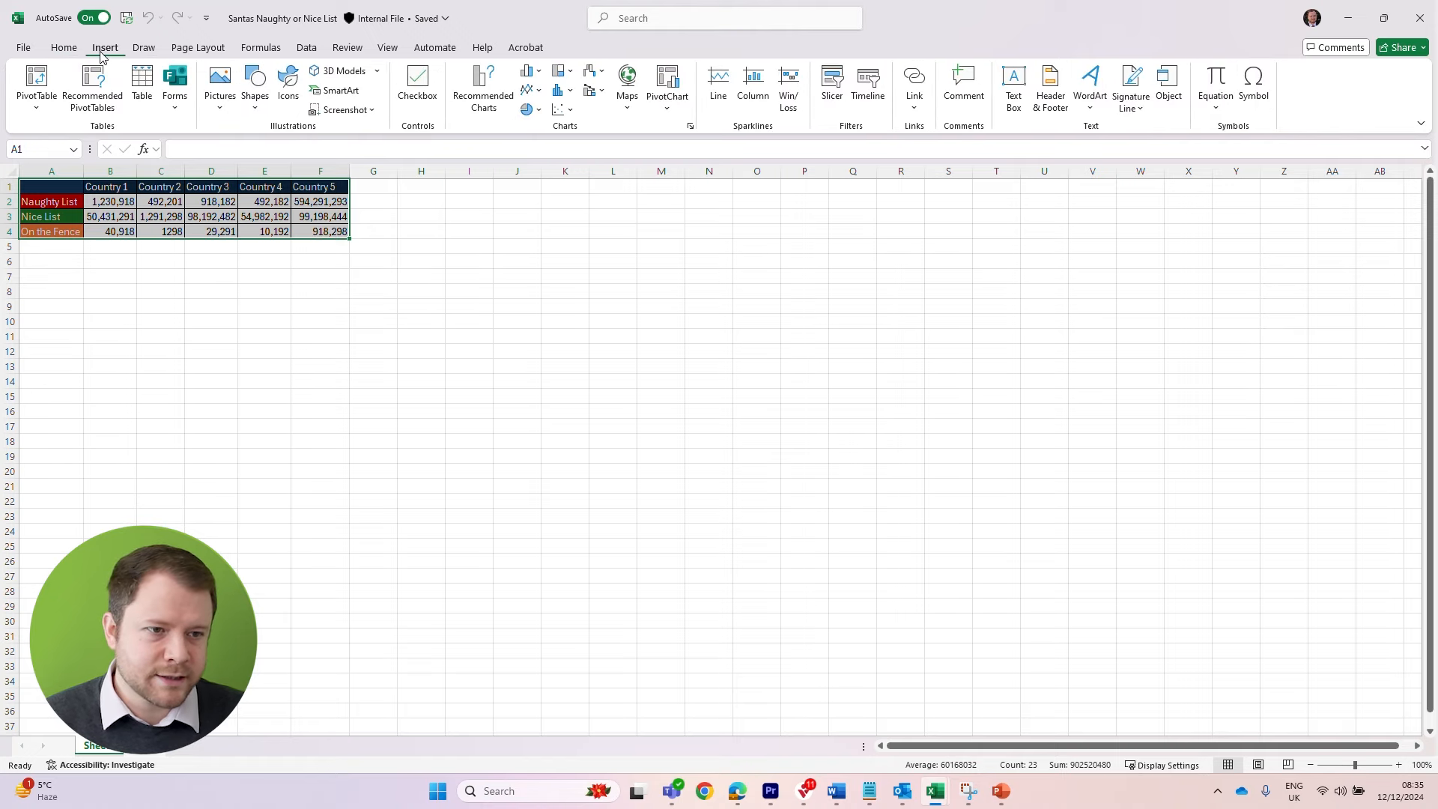
{"action": "left_click", "coordinate": [142, 84]}
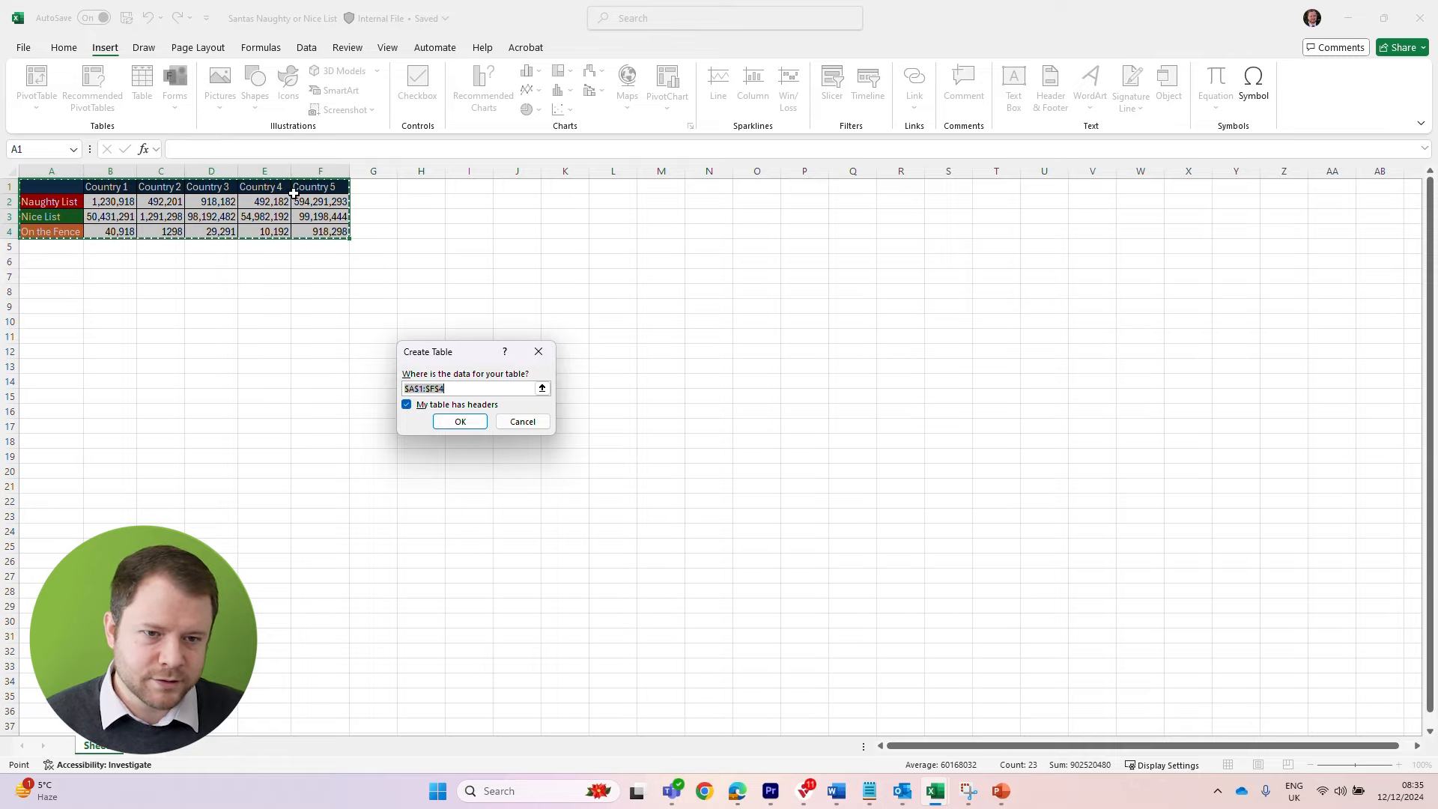
{"action": "left_click", "coordinate": [467, 420]}
{"action": "left_click", "coordinate": [373, 322]}
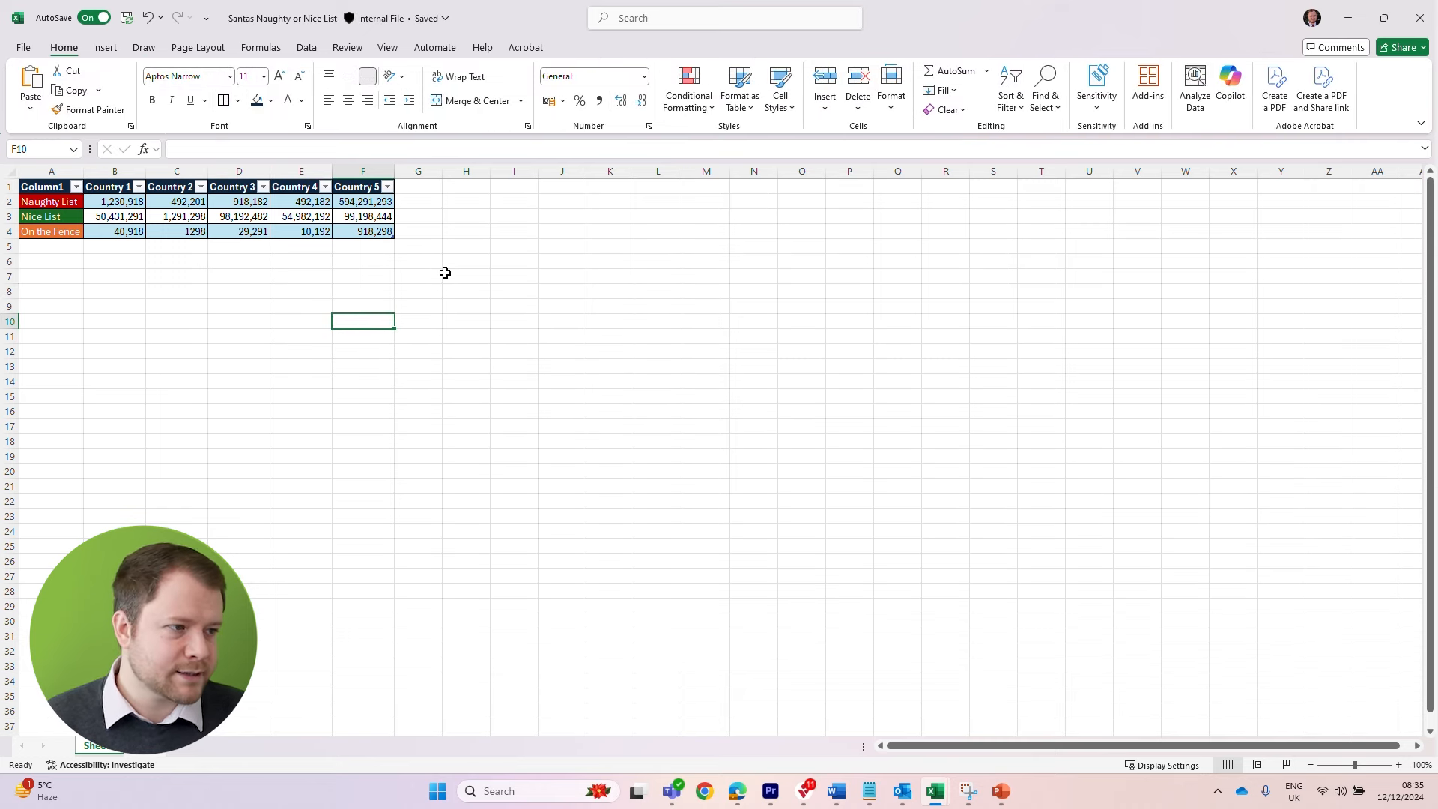
Have Copilot suggest a formula column and insert its Total Population column, summing Country 1 to Country 5, into the table
{"action": "left_click", "coordinate": [1223, 81]}
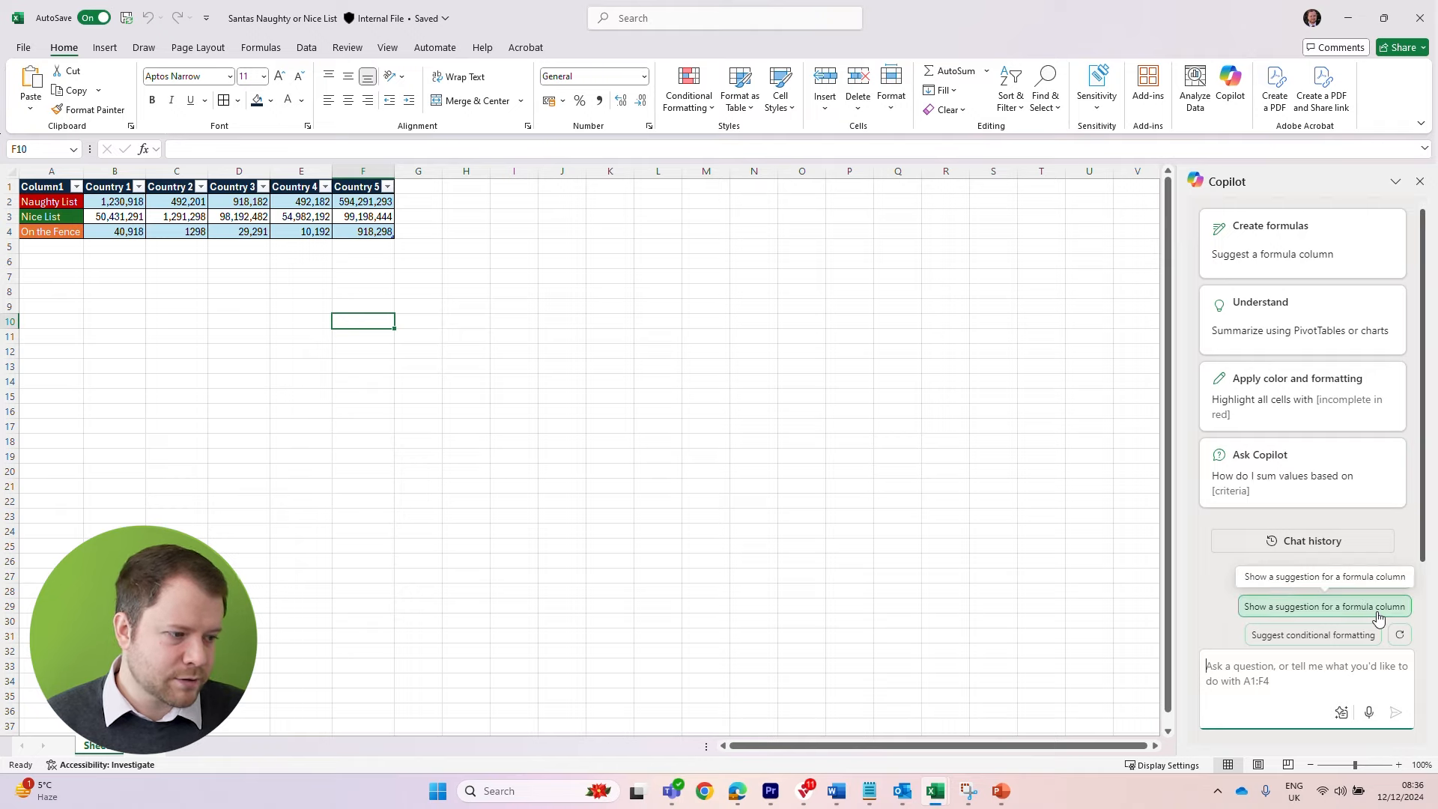
{"action": "left_click", "coordinate": [1295, 608]}
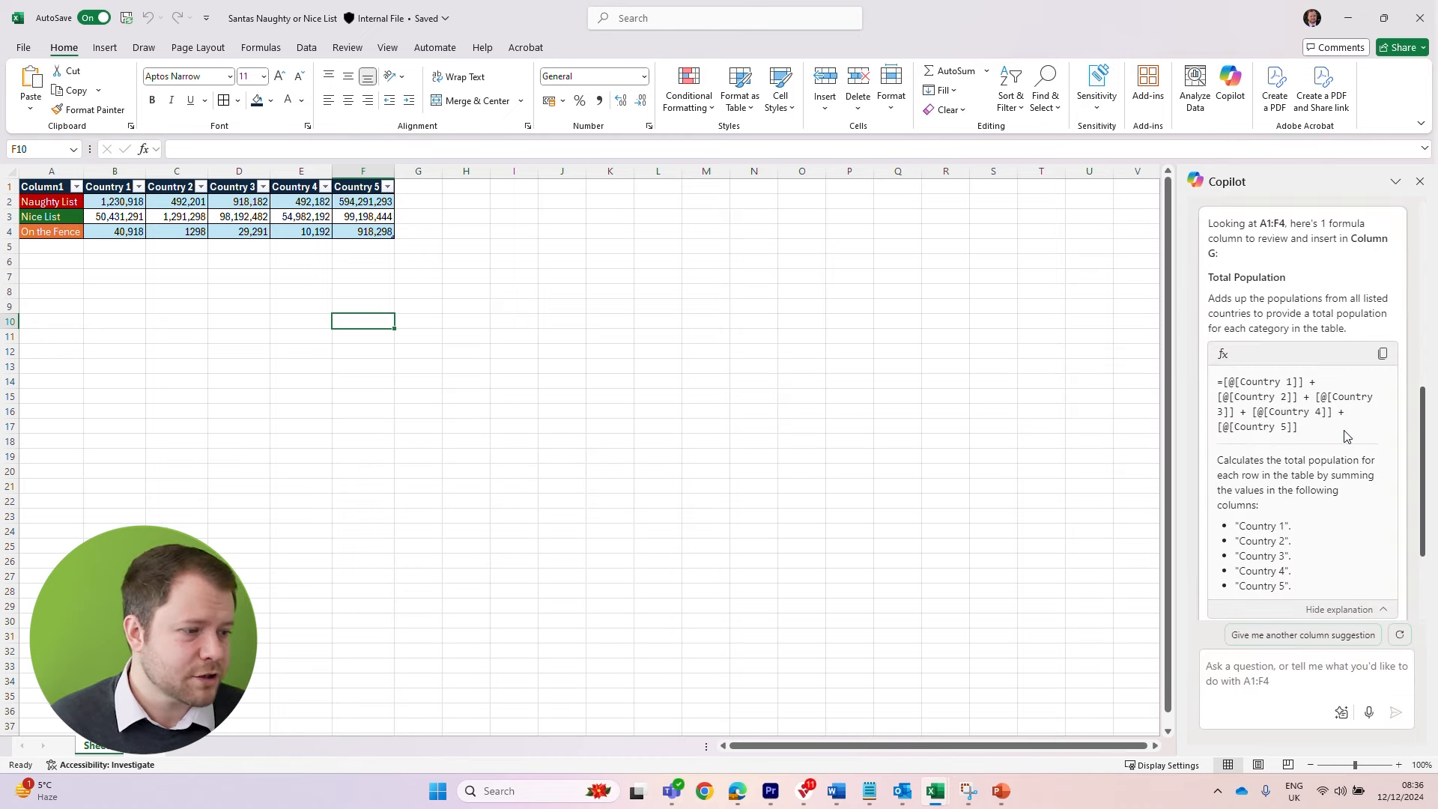
{"action": "scroll", "coordinate": [1348, 449], "scroll_direction": "down", "scroll_amount": 2}
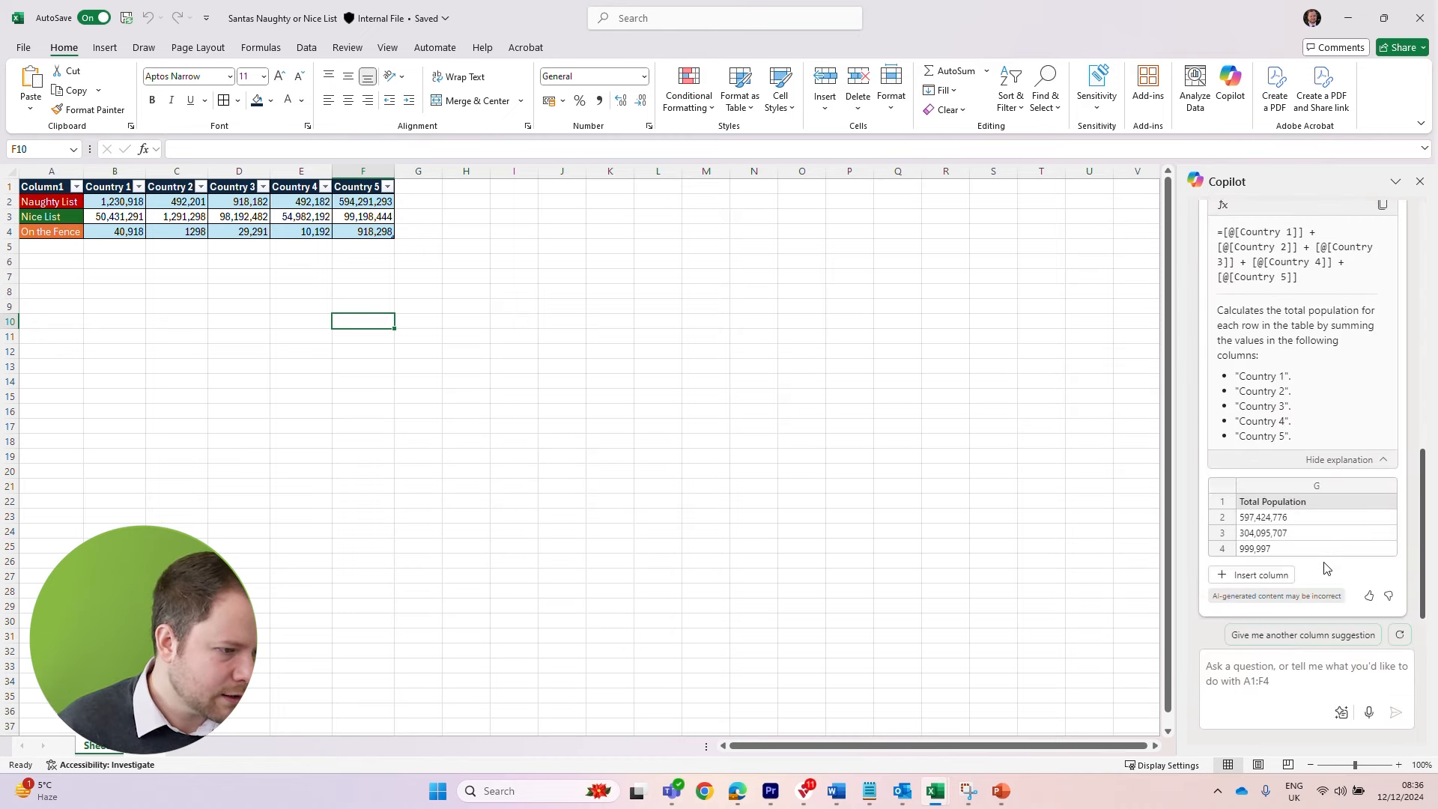
{"action": "left_click", "coordinate": [1251, 576]}
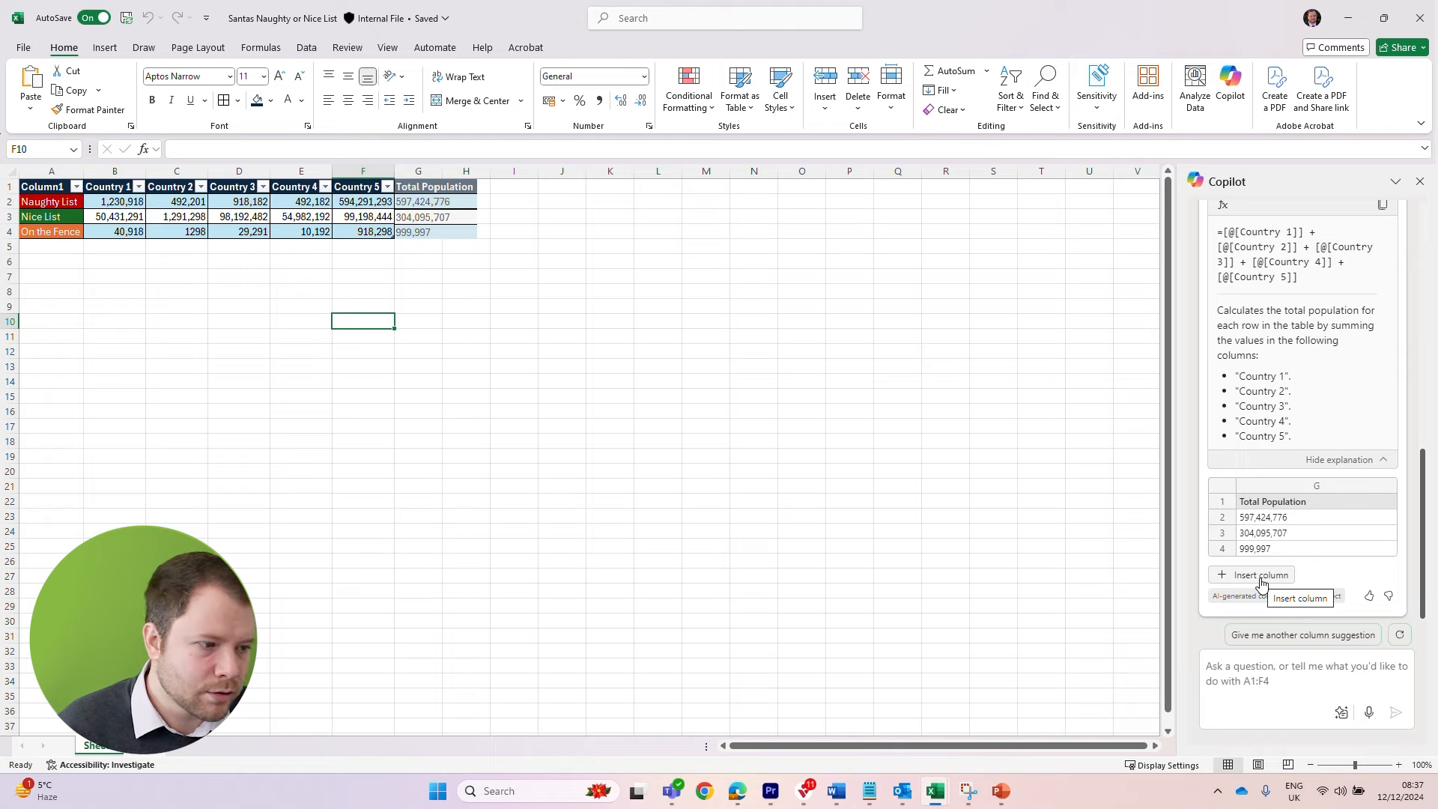
{"action": "left_click", "coordinate": [1261, 576]}
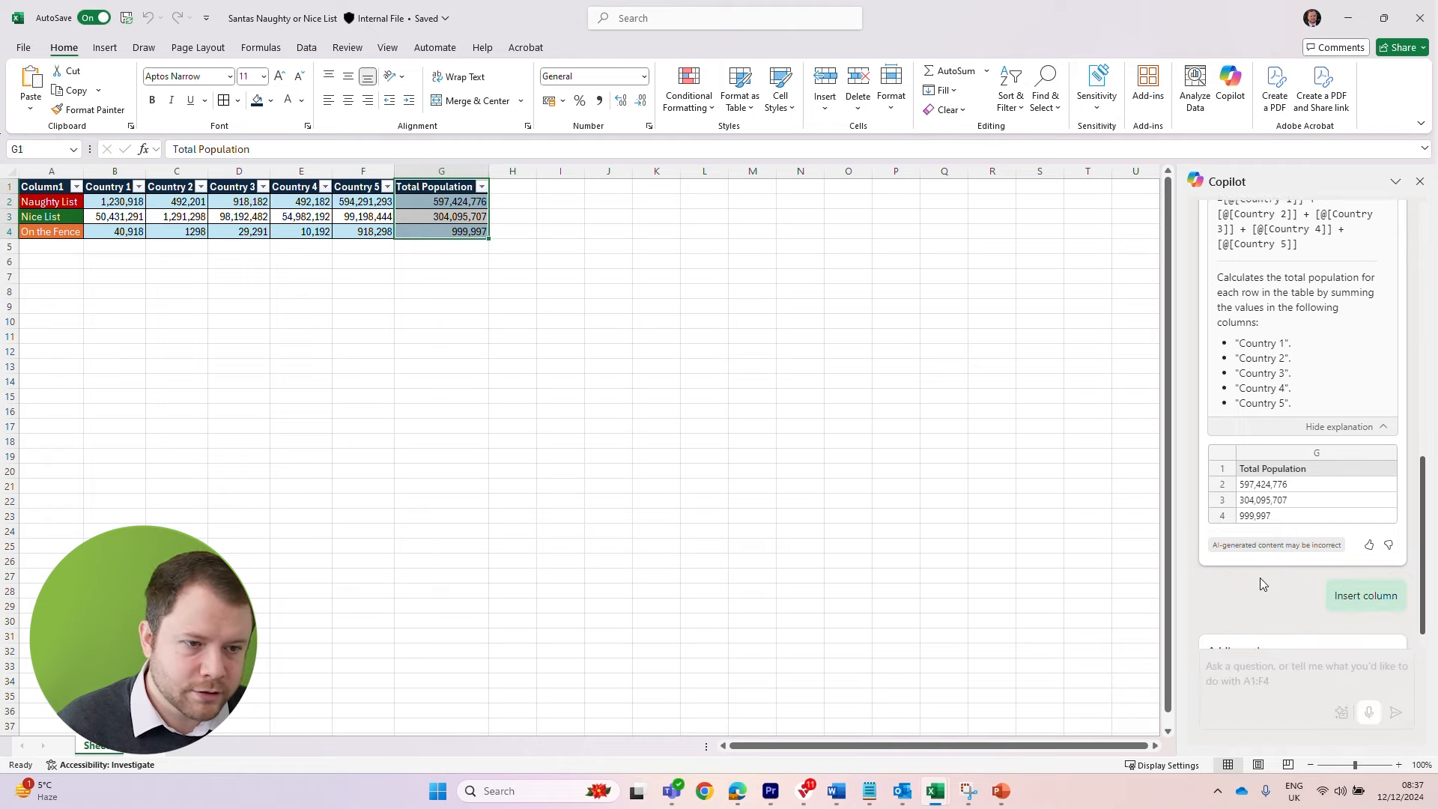
{"action": "left_click", "coordinate": [563, 381]}
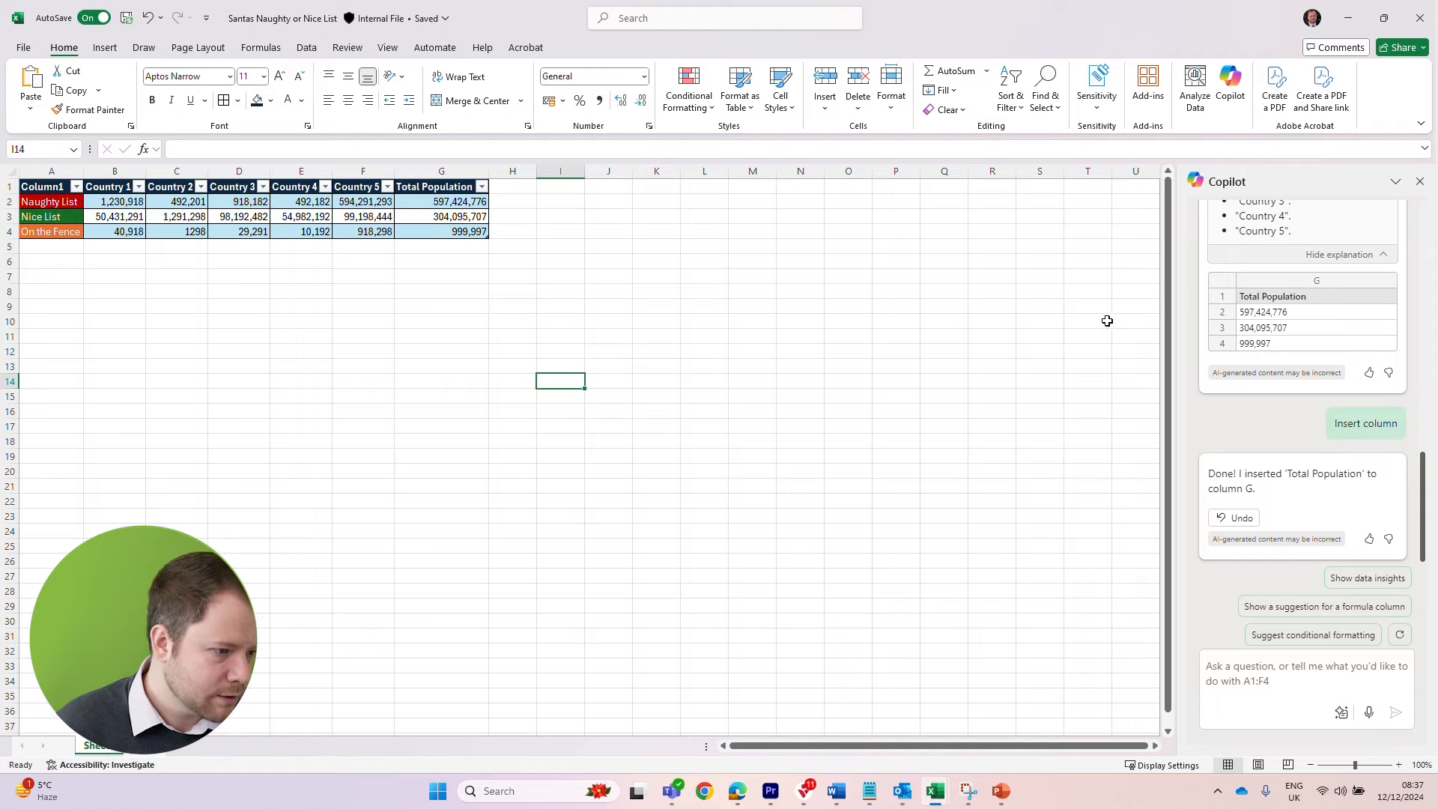
Ask Copilot for data insights and another insight, add the Country 5 insight to a new sheet, and return to the source table
{"action": "left_click", "coordinate": [1360, 579]}
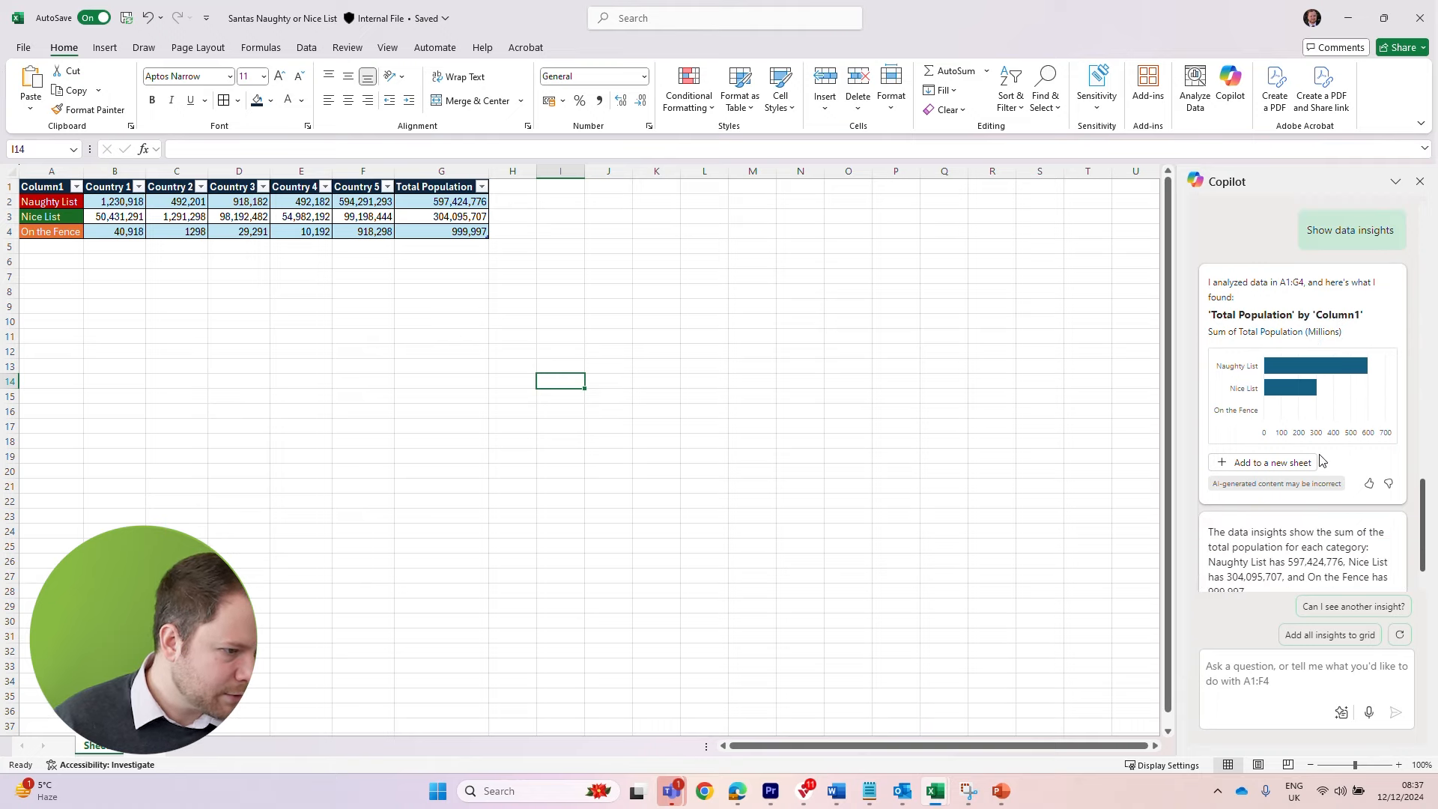
{"action": "left_click", "coordinate": [1347, 603]}
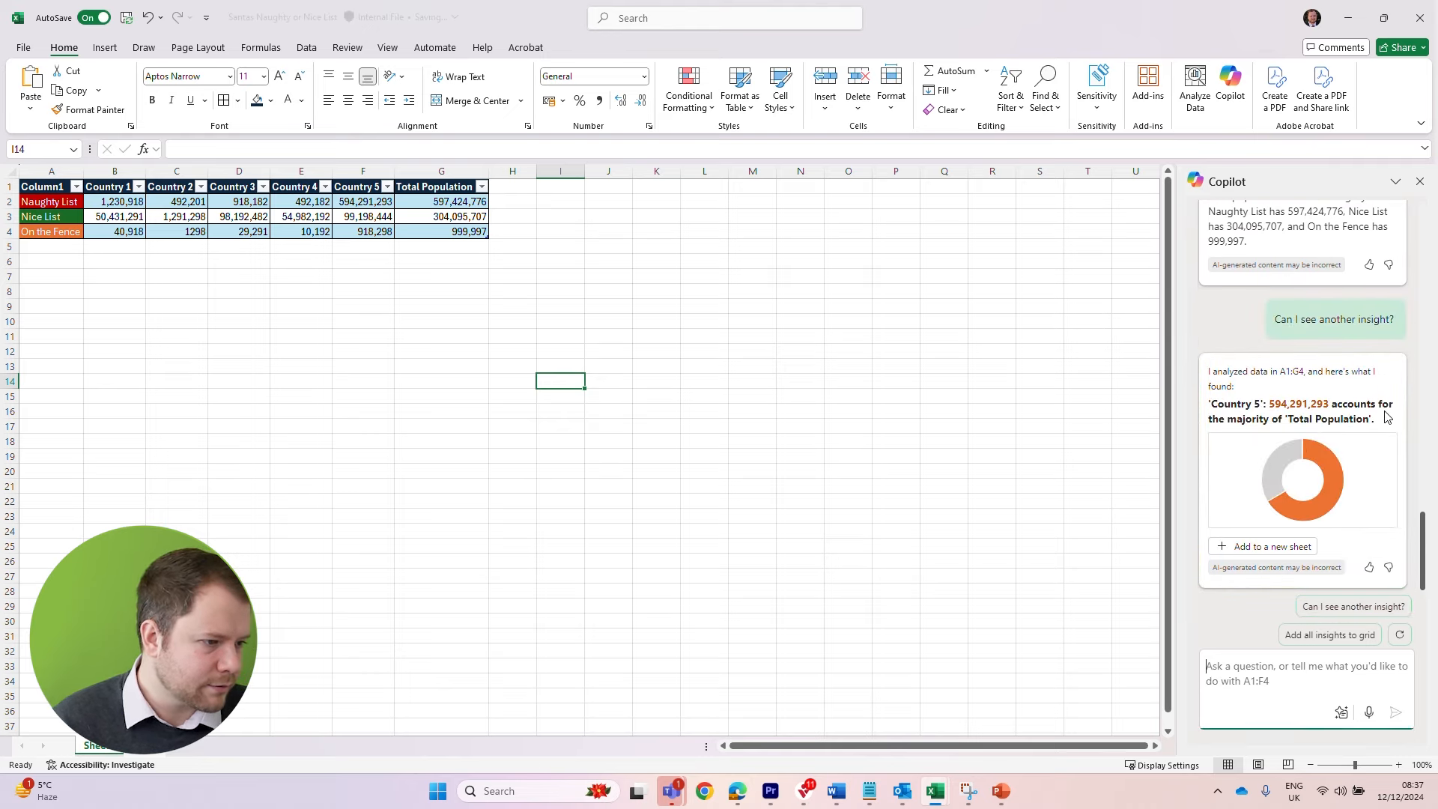
{"action": "left_click", "coordinate": [1279, 548]}
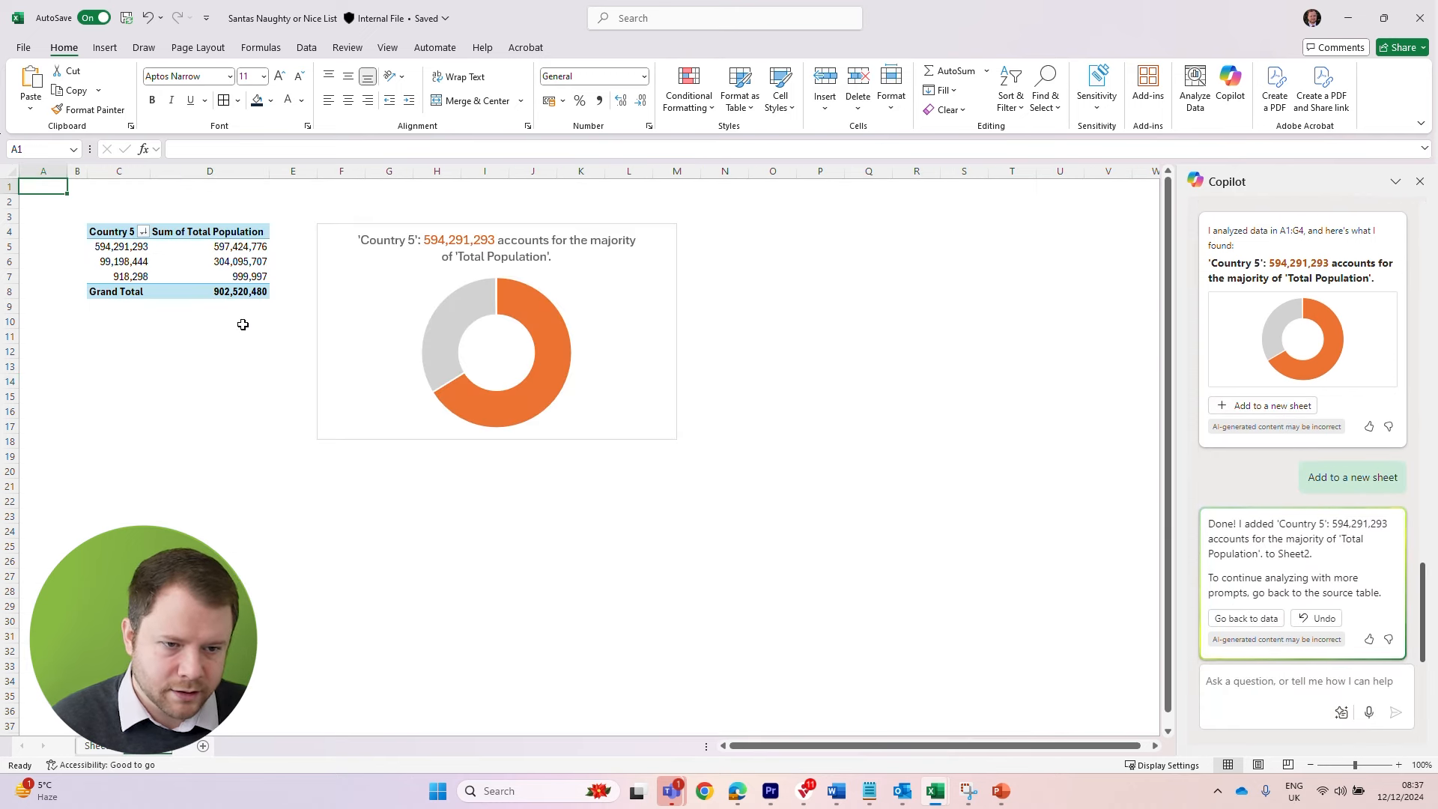
{"action": "left_click", "coordinate": [103, 751]}
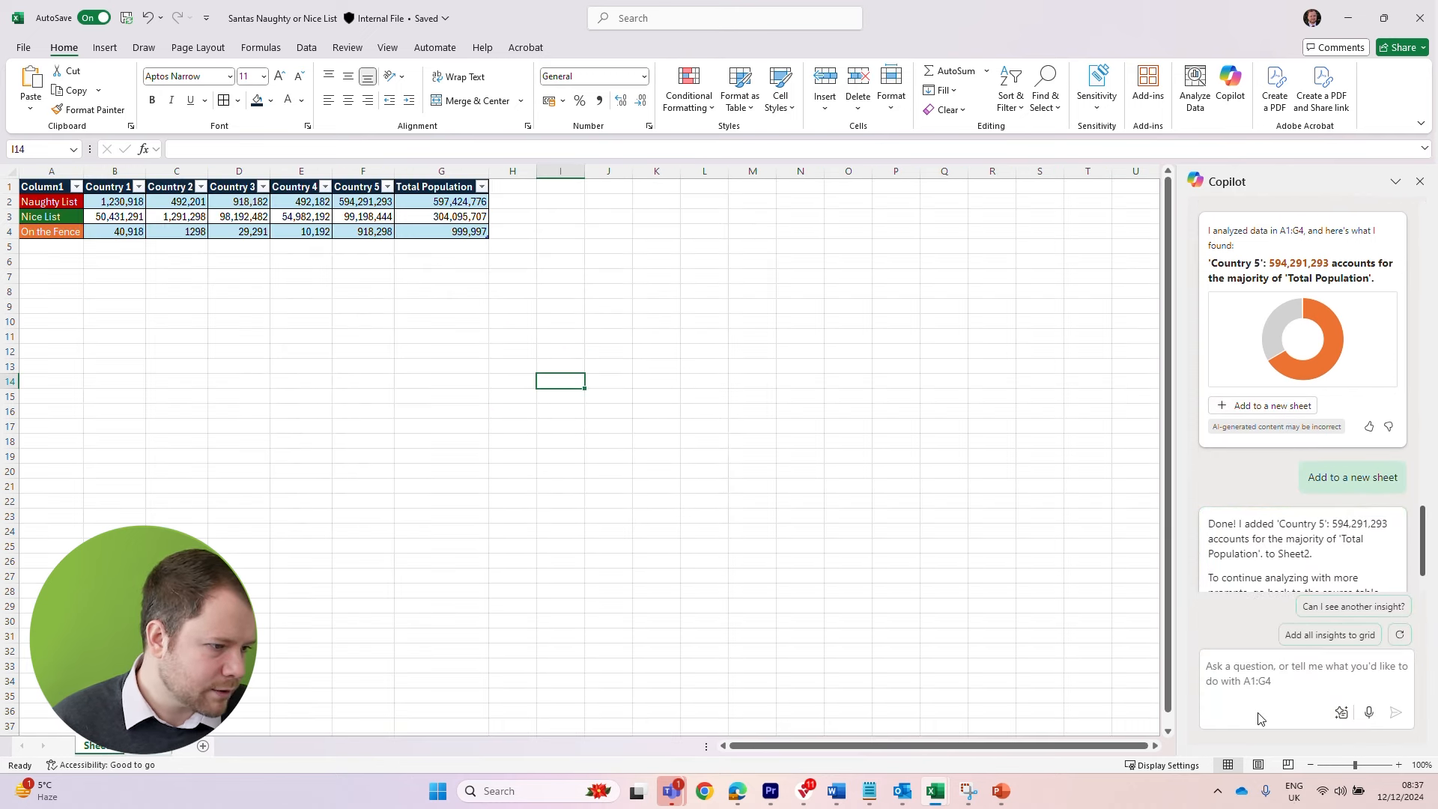
Request another insight, have Copilot add all insights to the grid, look over the charts and go back to the data
{"action": "left_click", "coordinate": [1368, 619]}
{"action": "left_click", "coordinate": [1349, 621]}
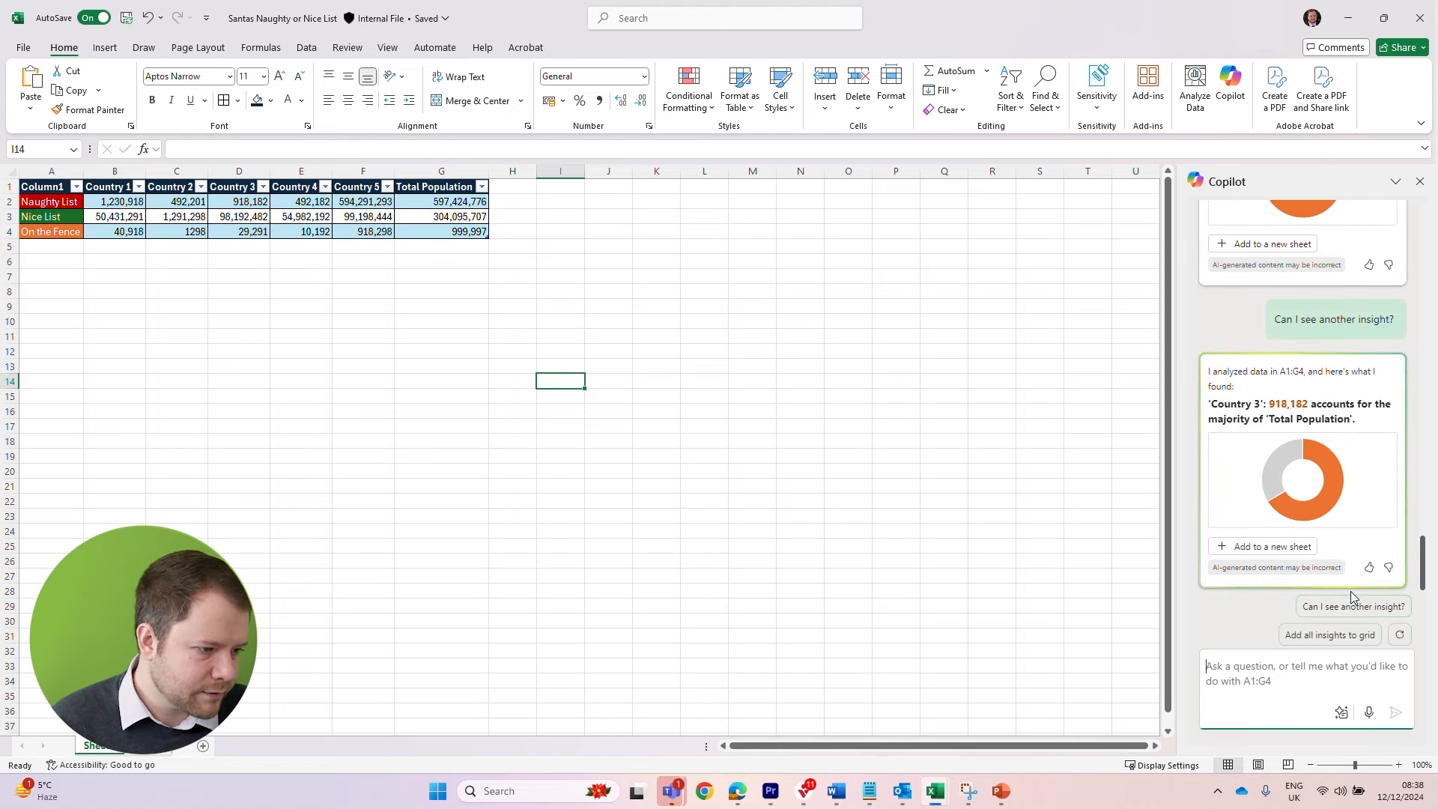
{"action": "left_click", "coordinate": [1326, 636]}
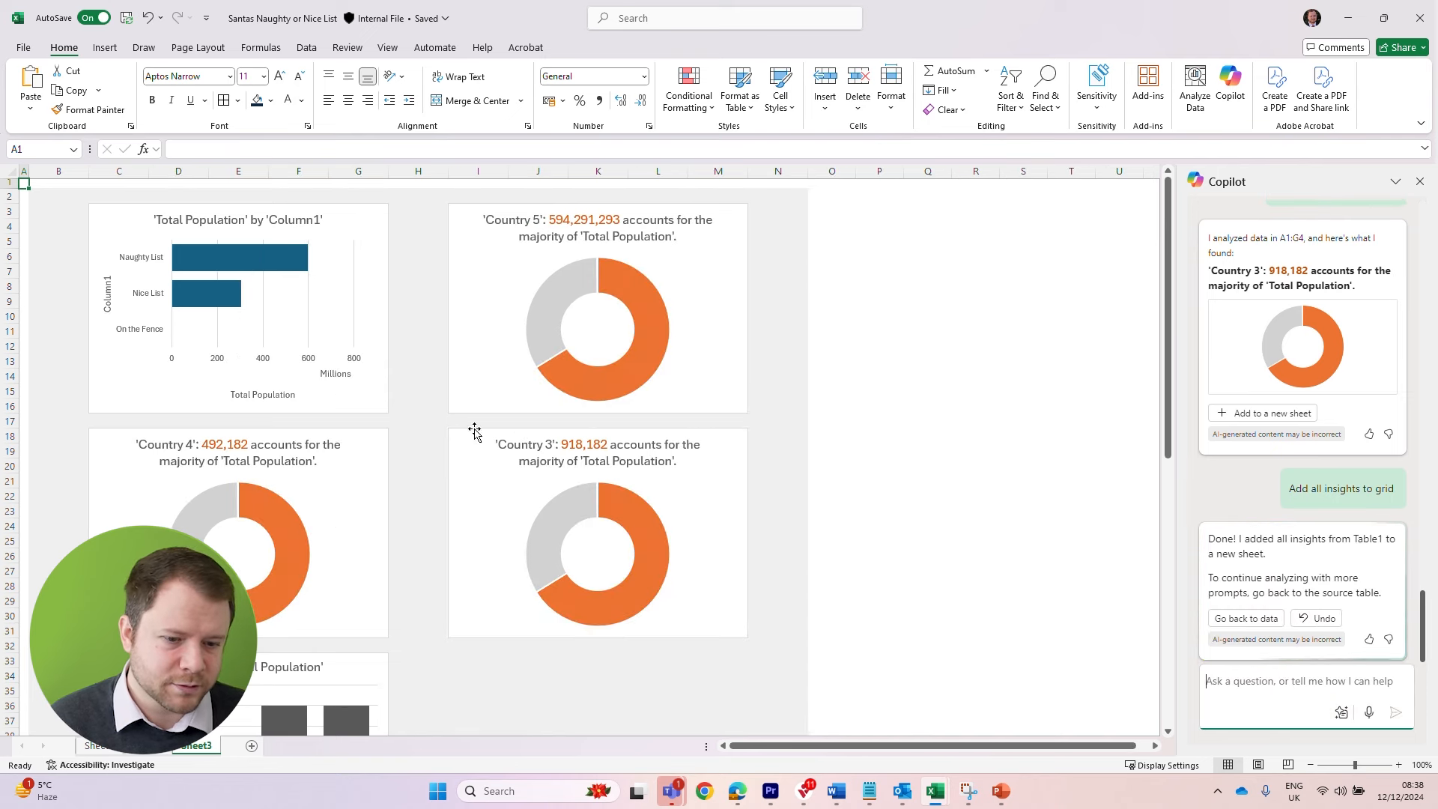
{"action": "scroll", "coordinate": [430, 450], "scroll_direction": "down", "scroll_amount": 5}
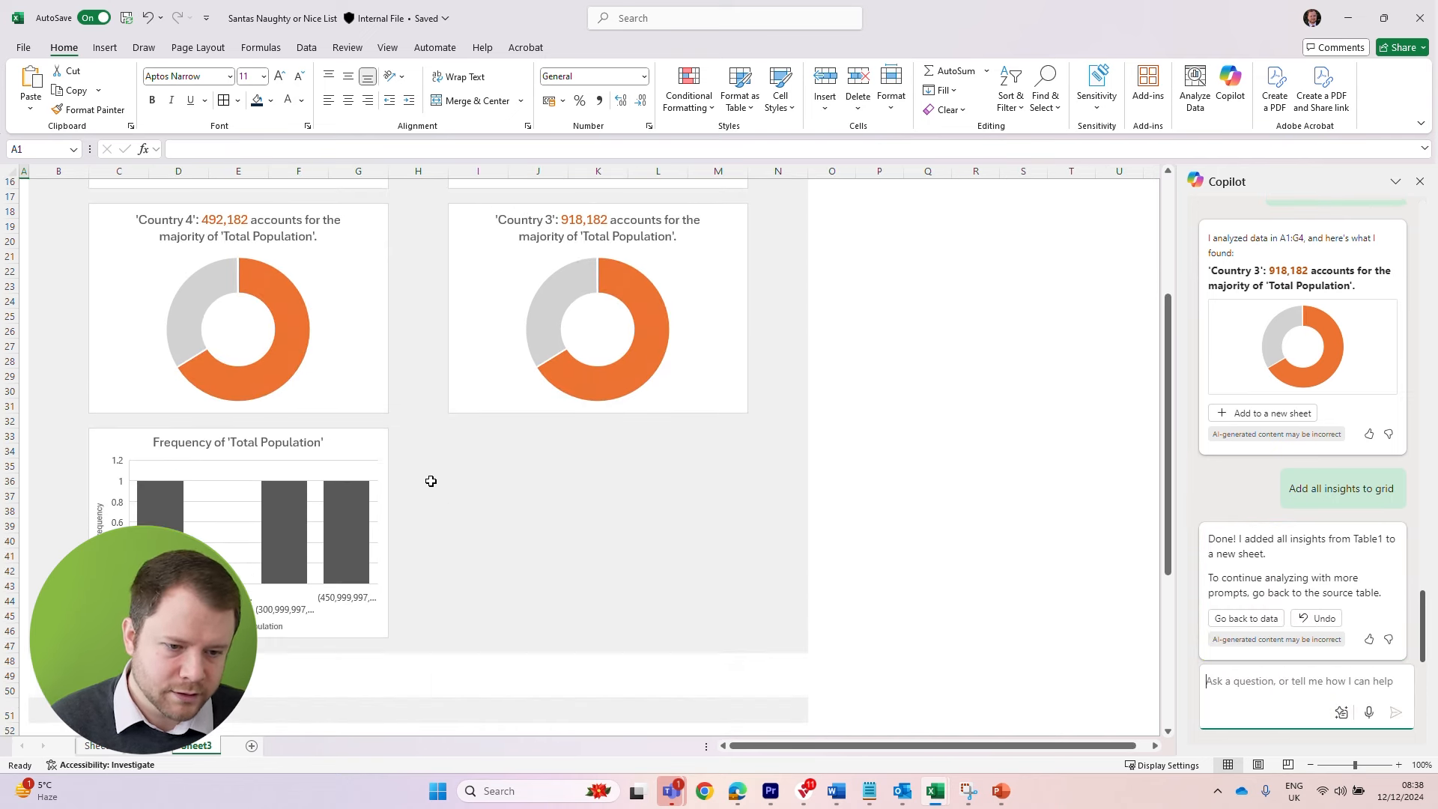
{"action": "scroll", "coordinate": [430, 480], "scroll_direction": "down", "scroll_amount": 5}
{"action": "scroll", "coordinate": [431, 481], "scroll_direction": "up", "scroll_amount": 10}
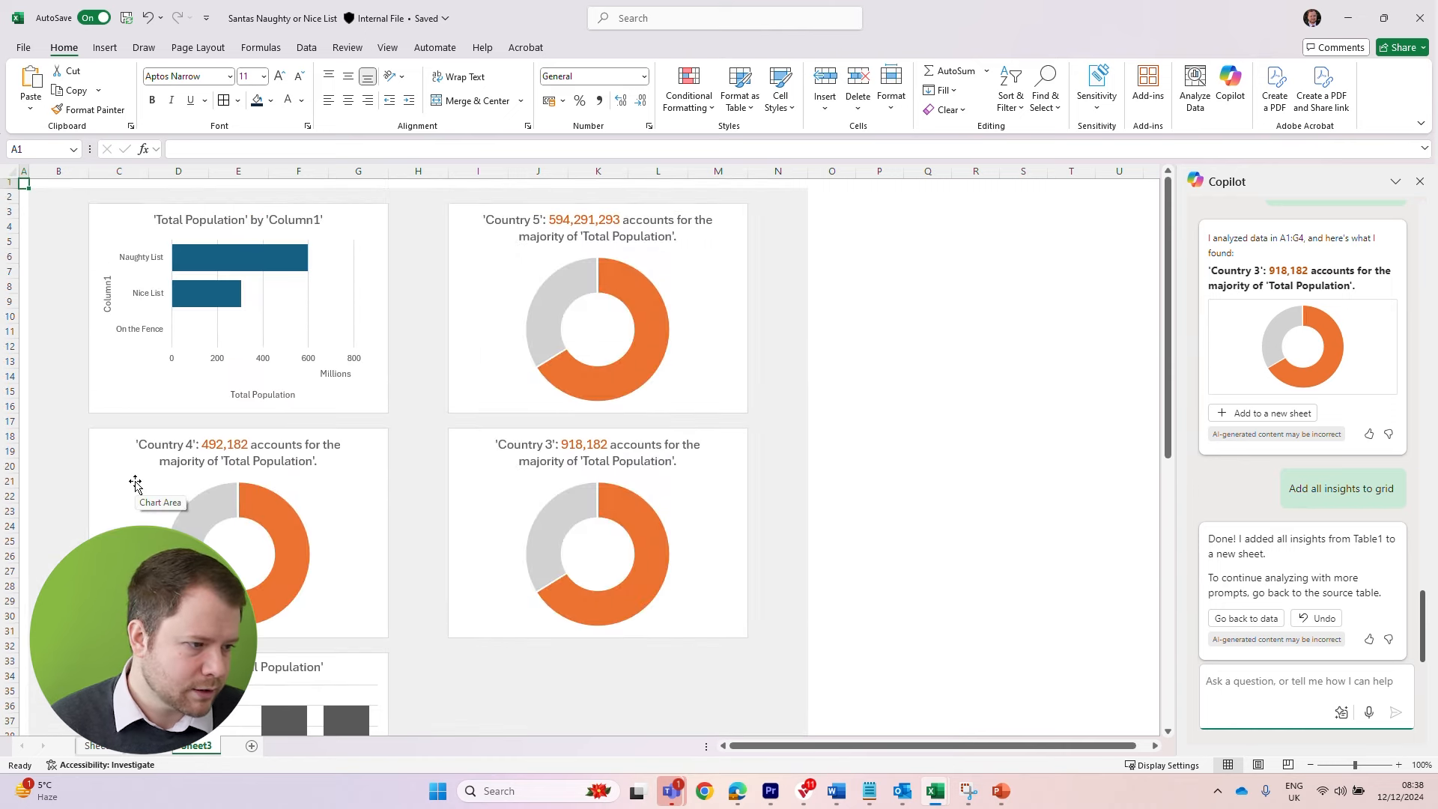
{"action": "left_click", "coordinate": [1246, 618]}
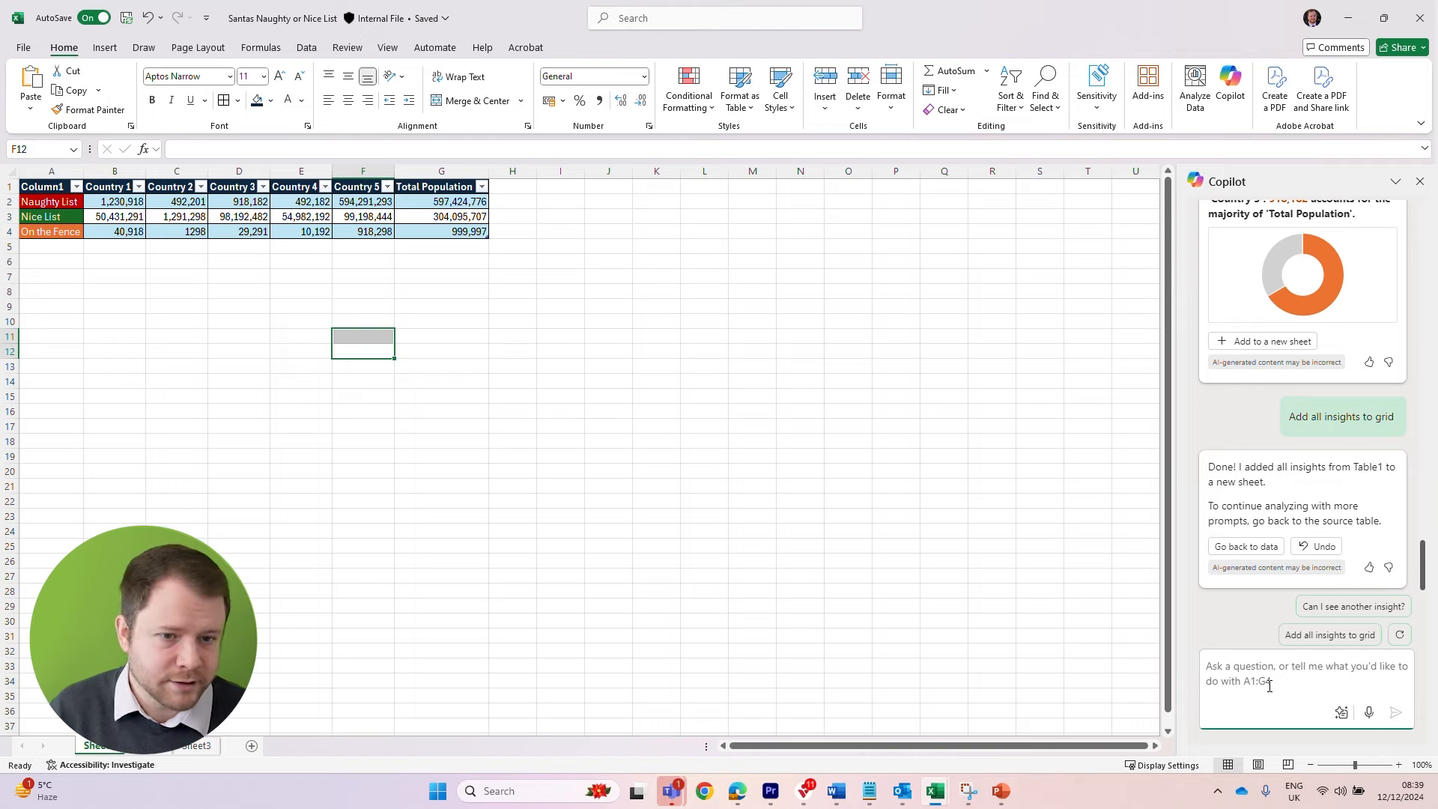
Prompt Copilot for a conditional formatting rule highlighting naughty list row values of more than 500,000 in red and less than 500,000 in green
{"action": "type", "text": "Create "}
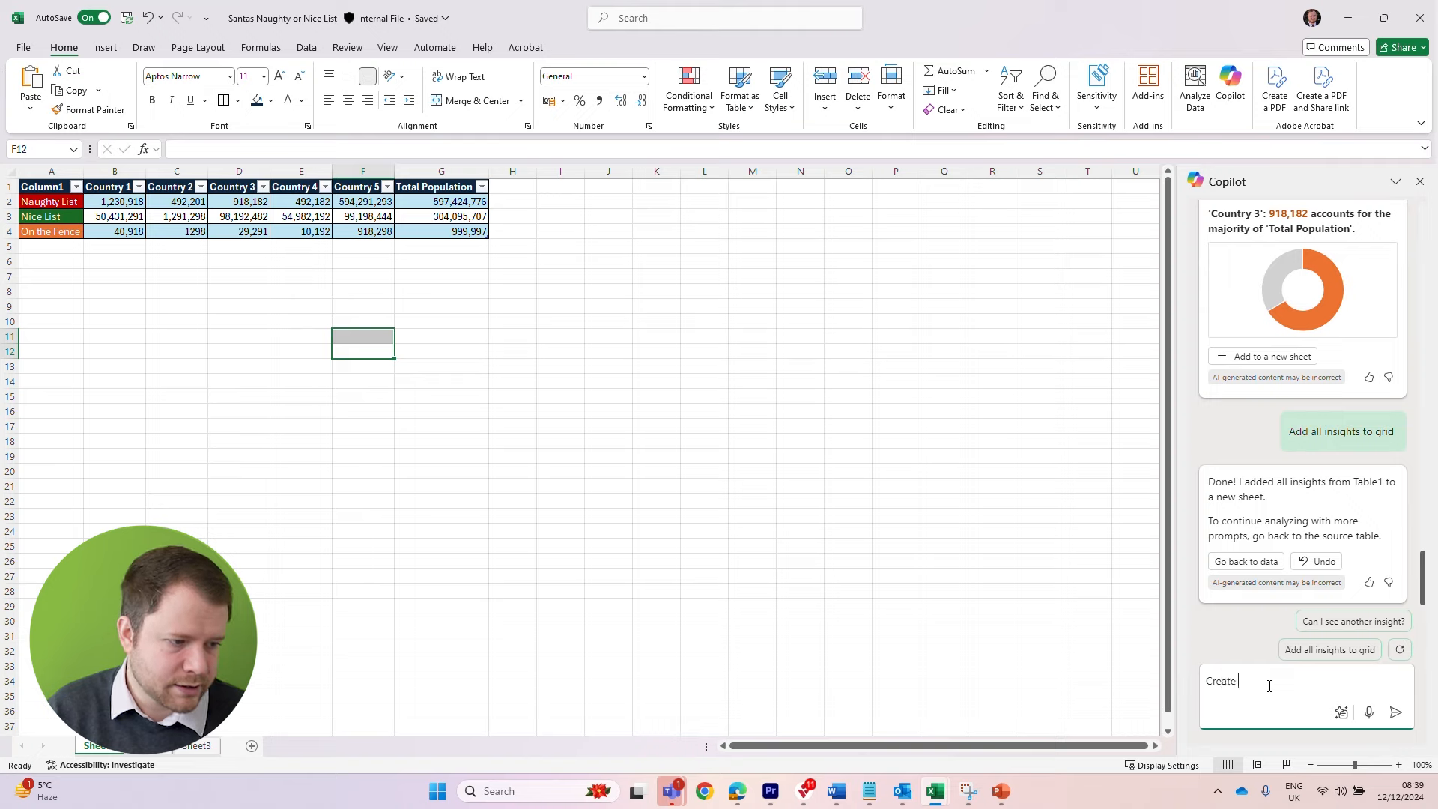
{"action": "type", "text": "me a conditional formattin"}
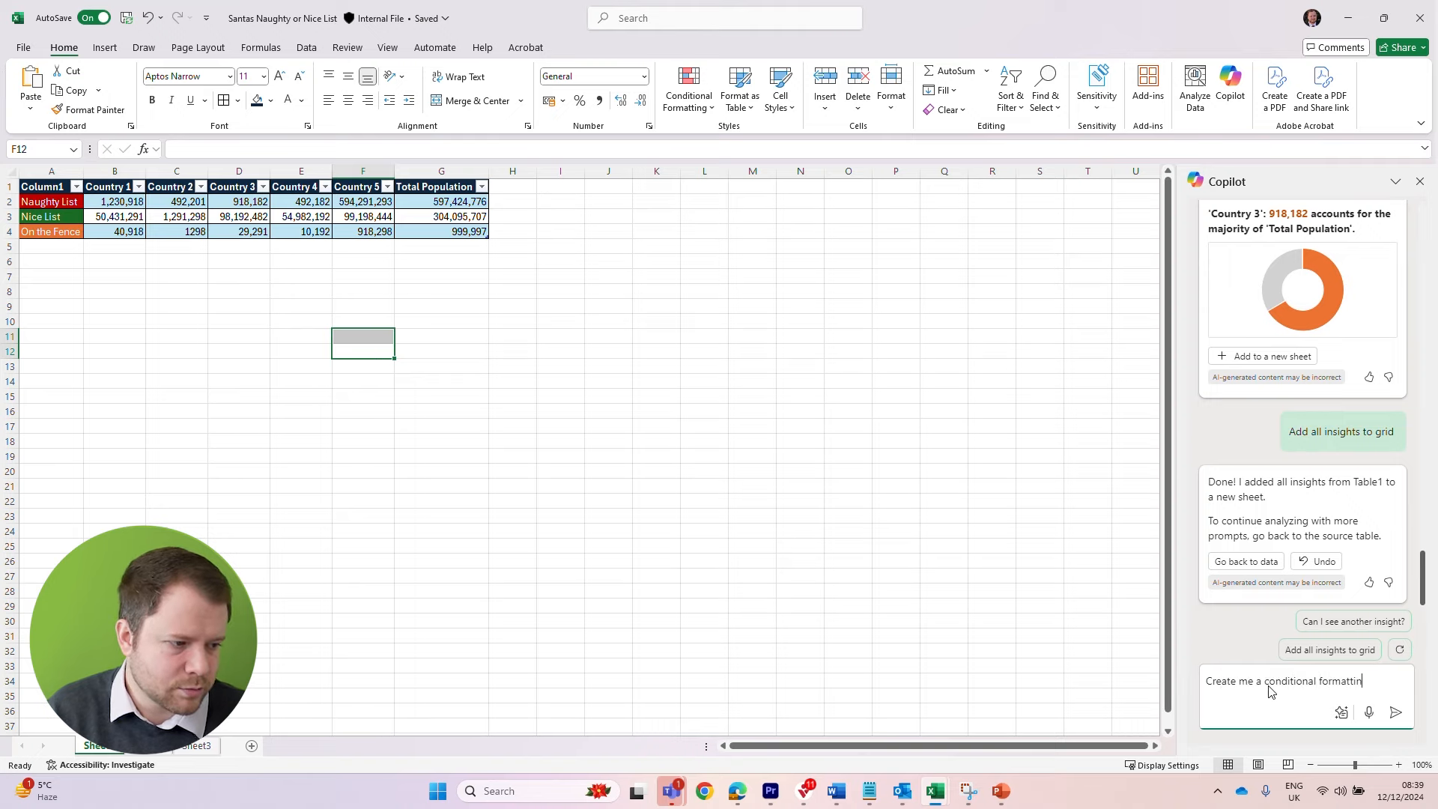
{"action": "type", "text": "g rule where in the nice"}
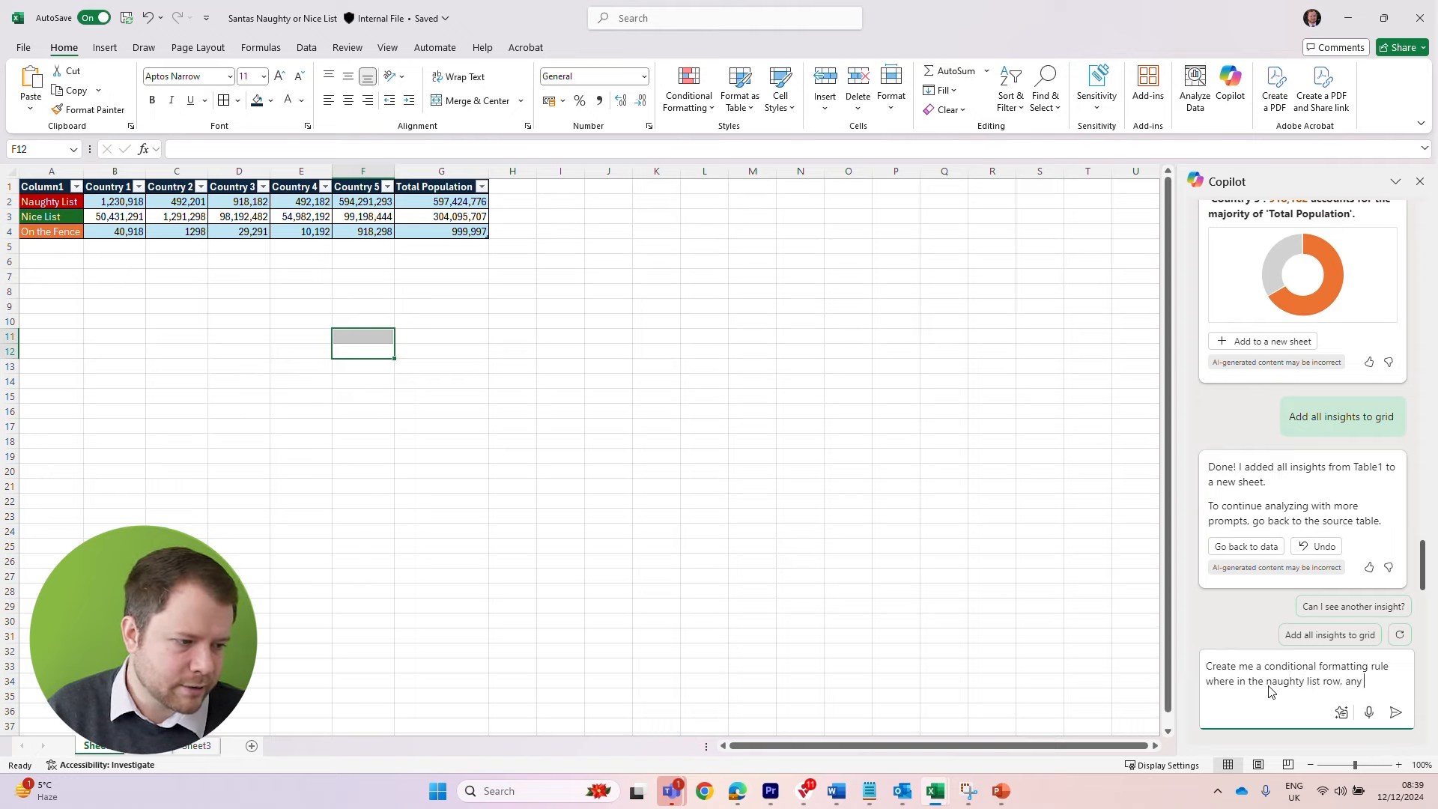
{"action": "type", "text": "of more than 500,000 are hig"}
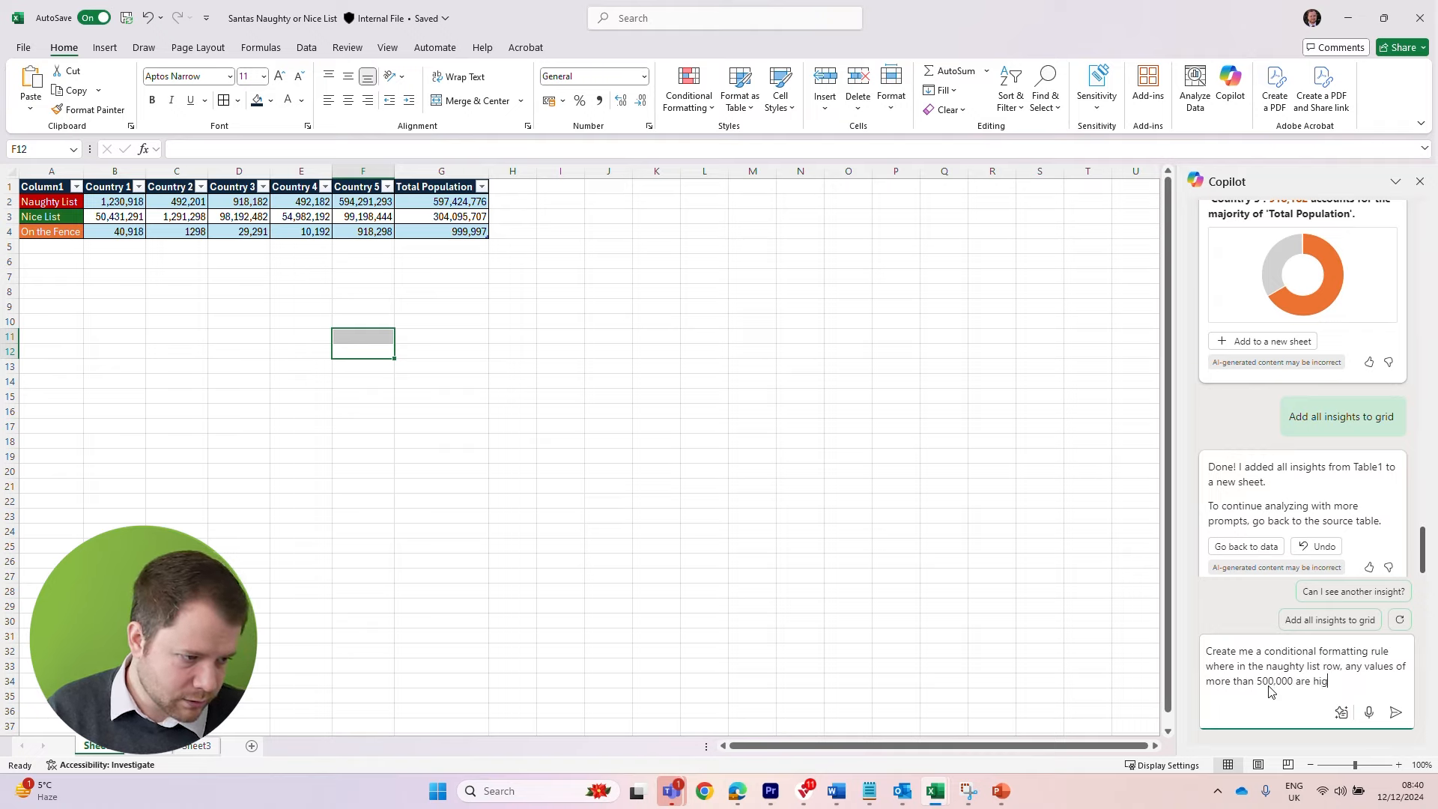
{"action": "type", "text": "hlighted in red. Val"}
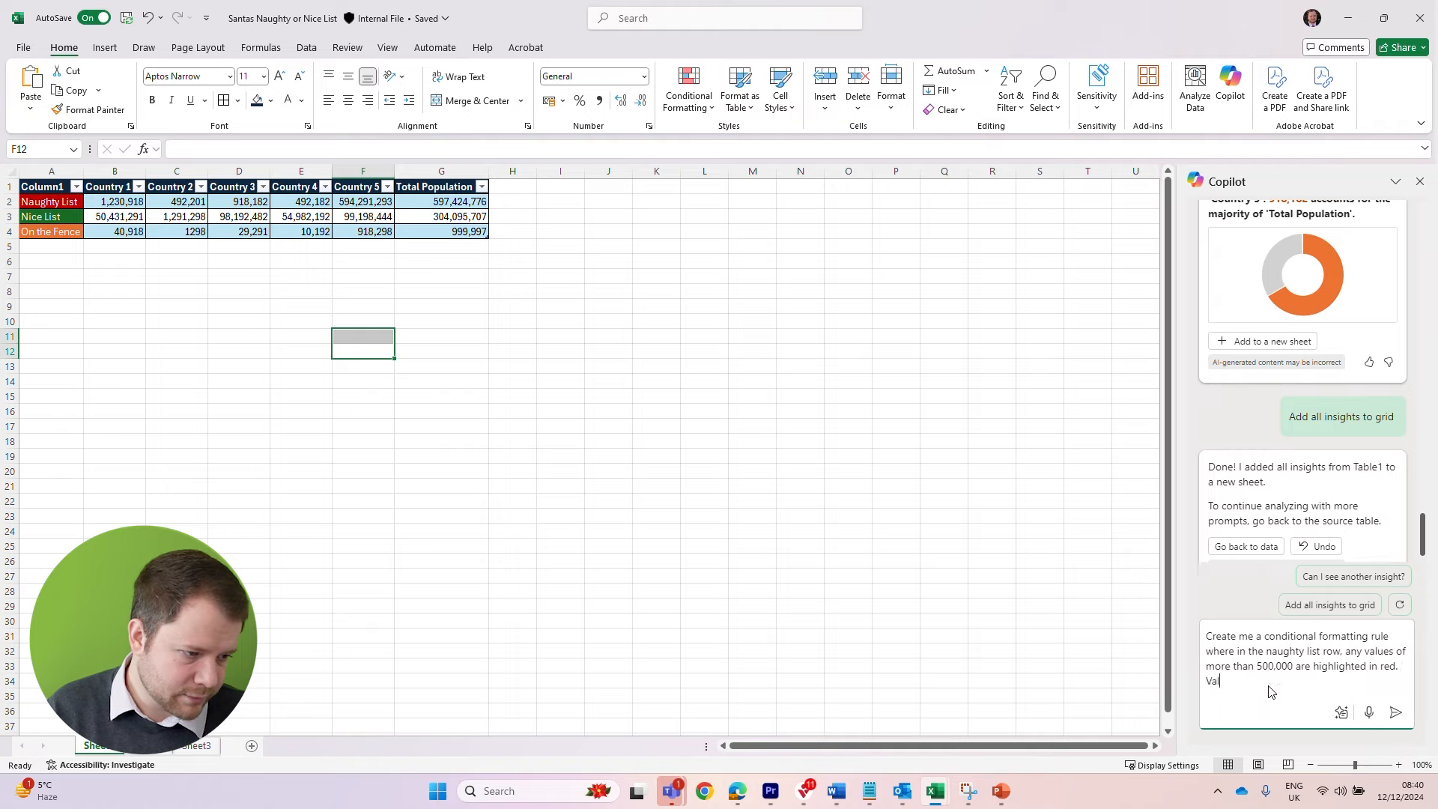
{"action": "type", "text": "ues of less than 50"}
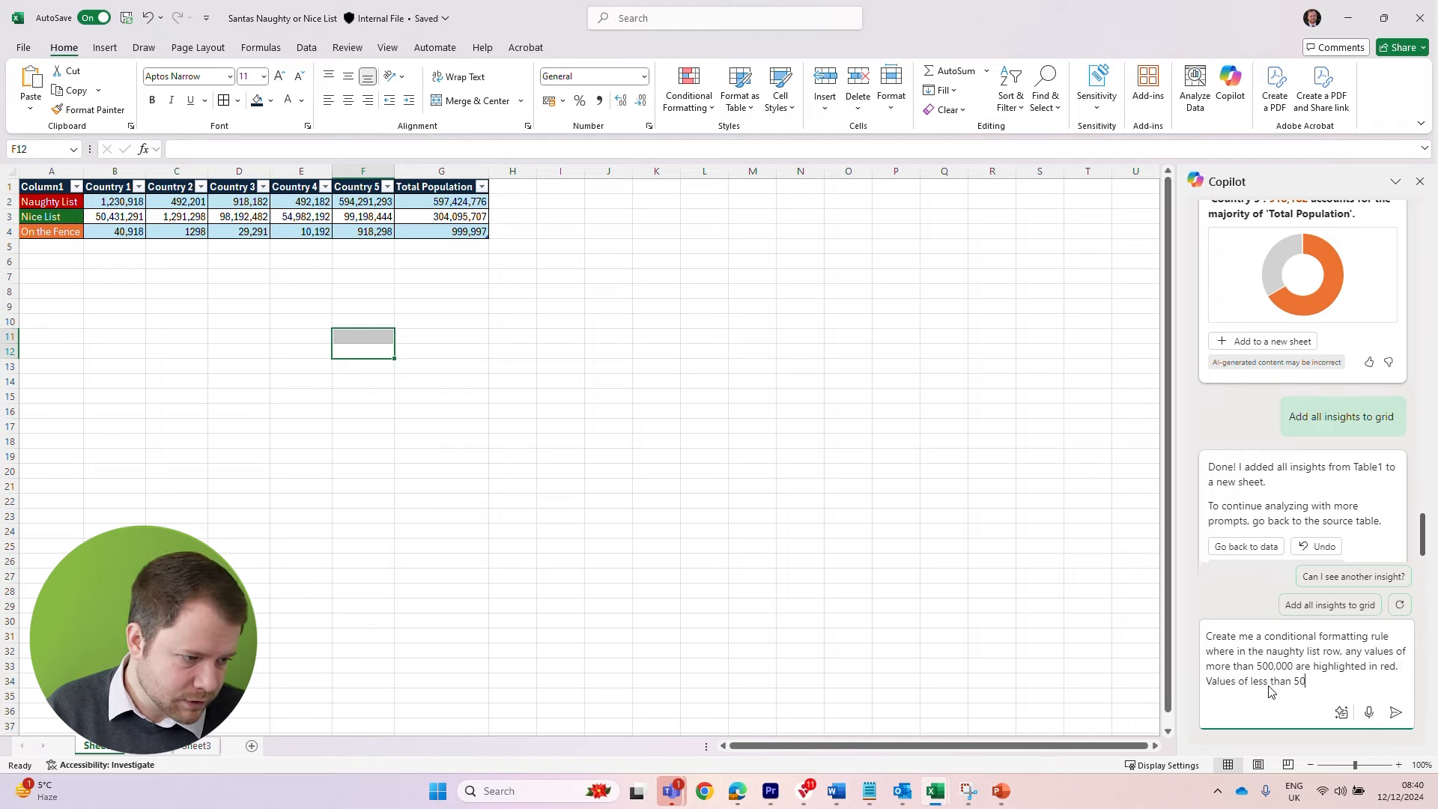
{"action": "type", "text": "0,000 are highlighted in green"}
{"action": "key", "text": "Return"}
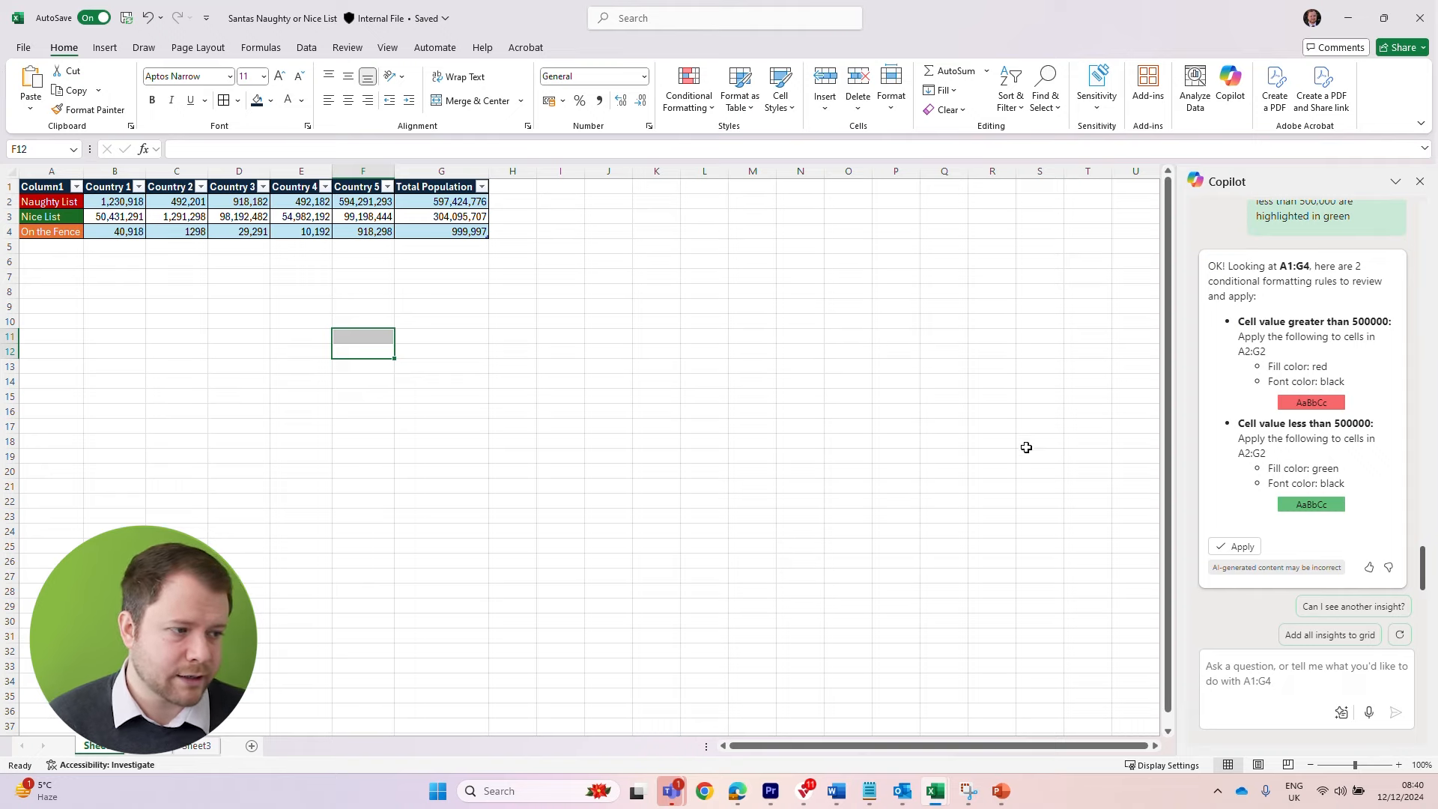
Apply Copilot's two proposed conditional formatting rules to the naughty list row A2:G2
{"action": "left_click", "coordinate": [1247, 548]}
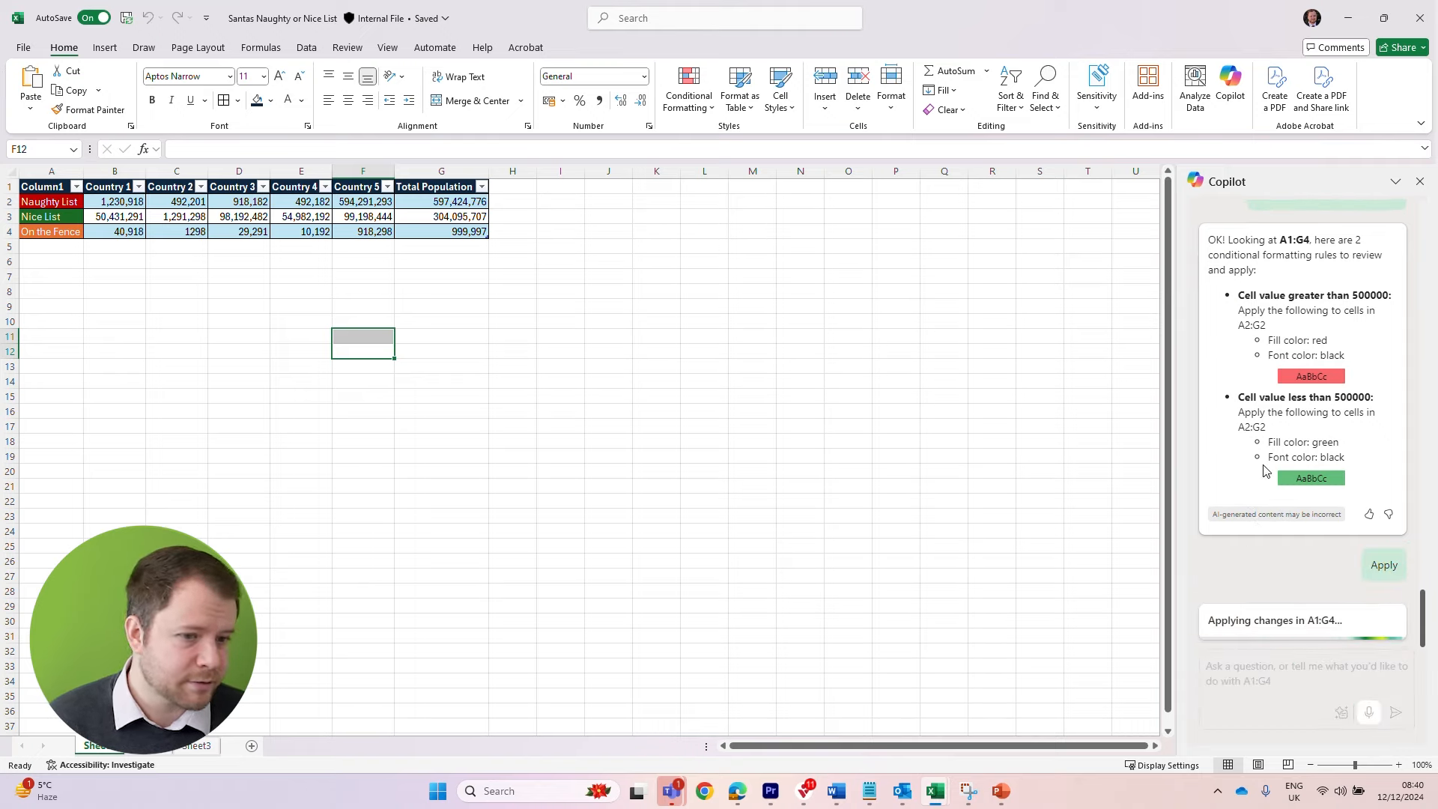
{"action": "left_click", "coordinate": [183, 324]}
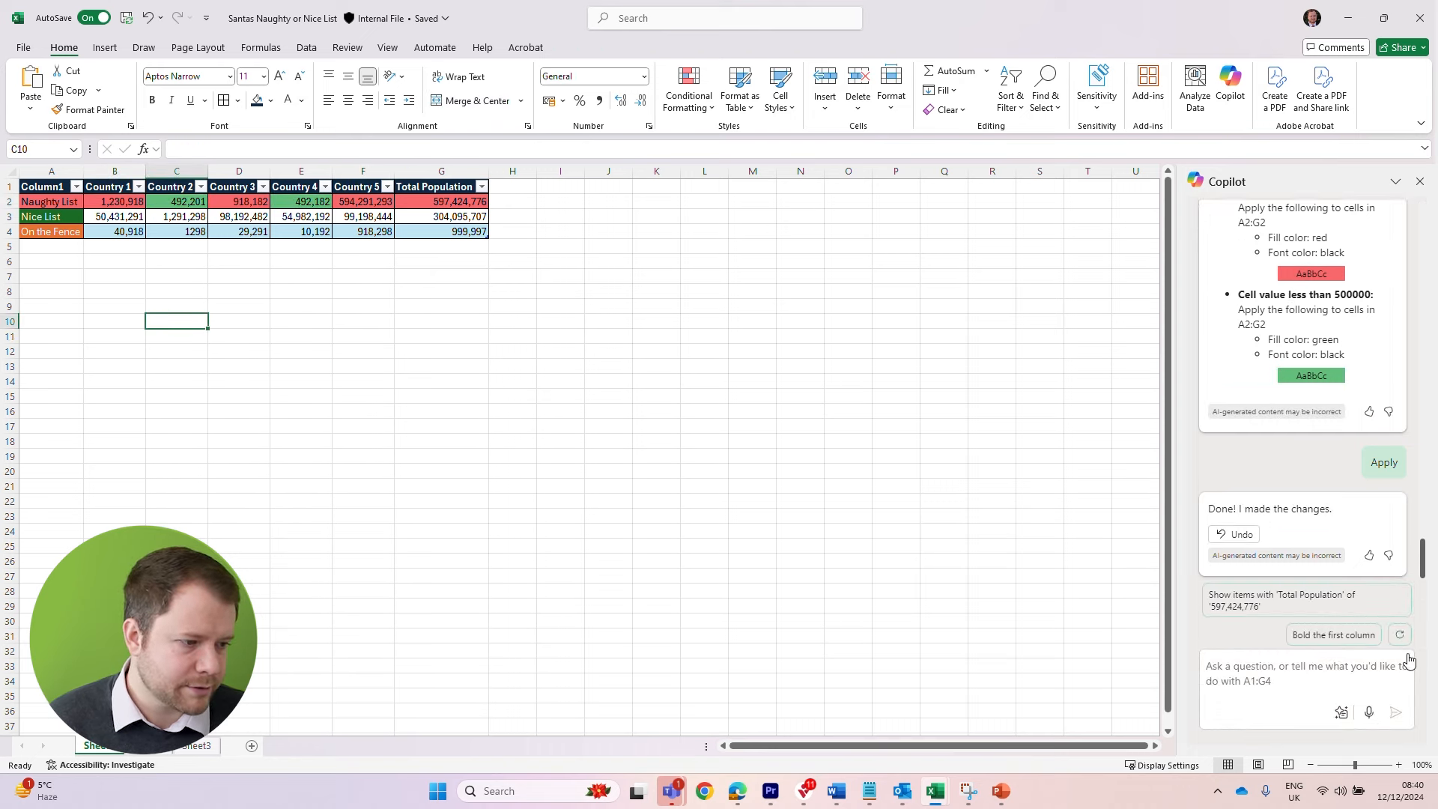
{"action": "left_click", "coordinate": [1357, 671]}
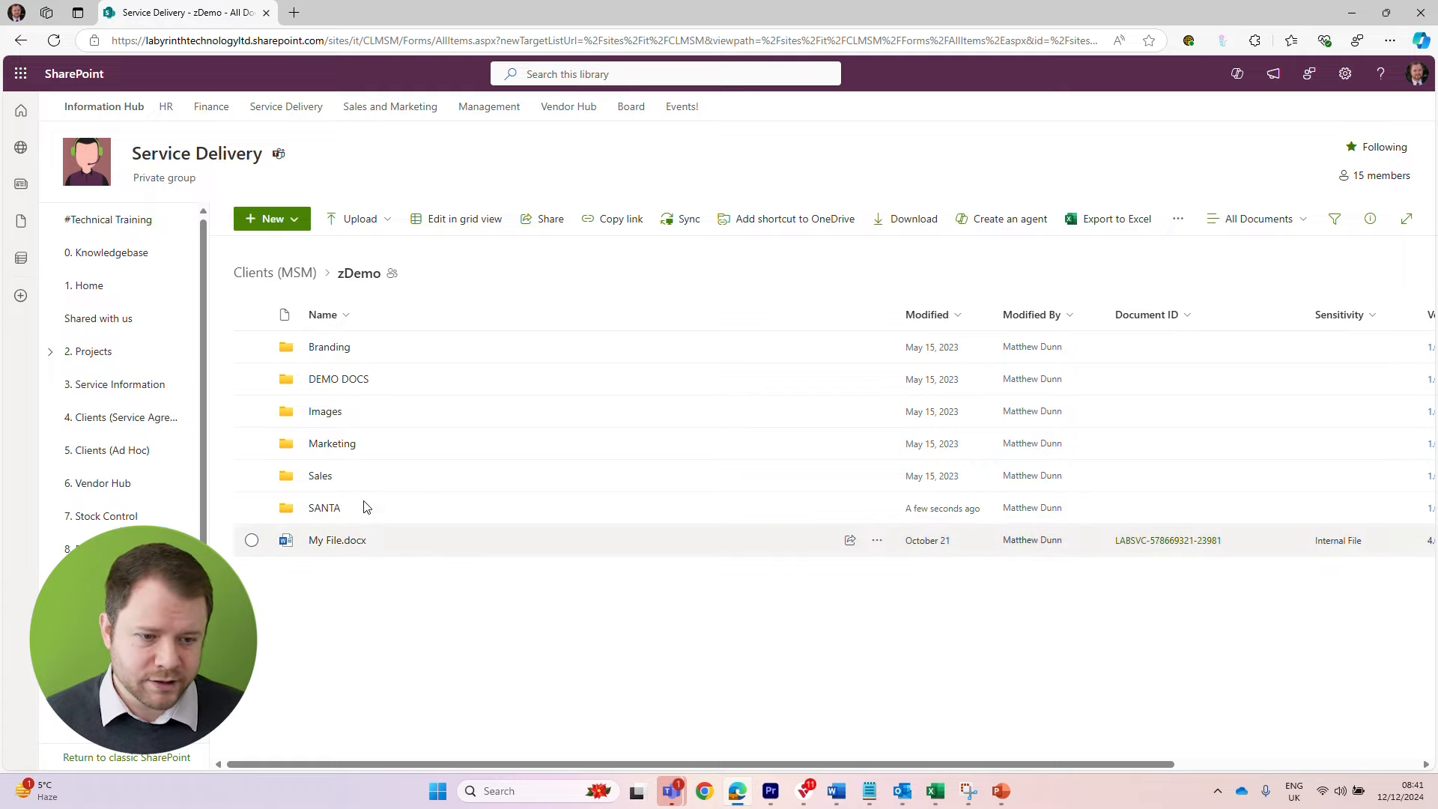
In SharePoint's zDemo folder, check the contents of the SANTA folder, return to zDemo and select the SANTA folder
{"action": "left_click", "coordinate": [253, 511]}
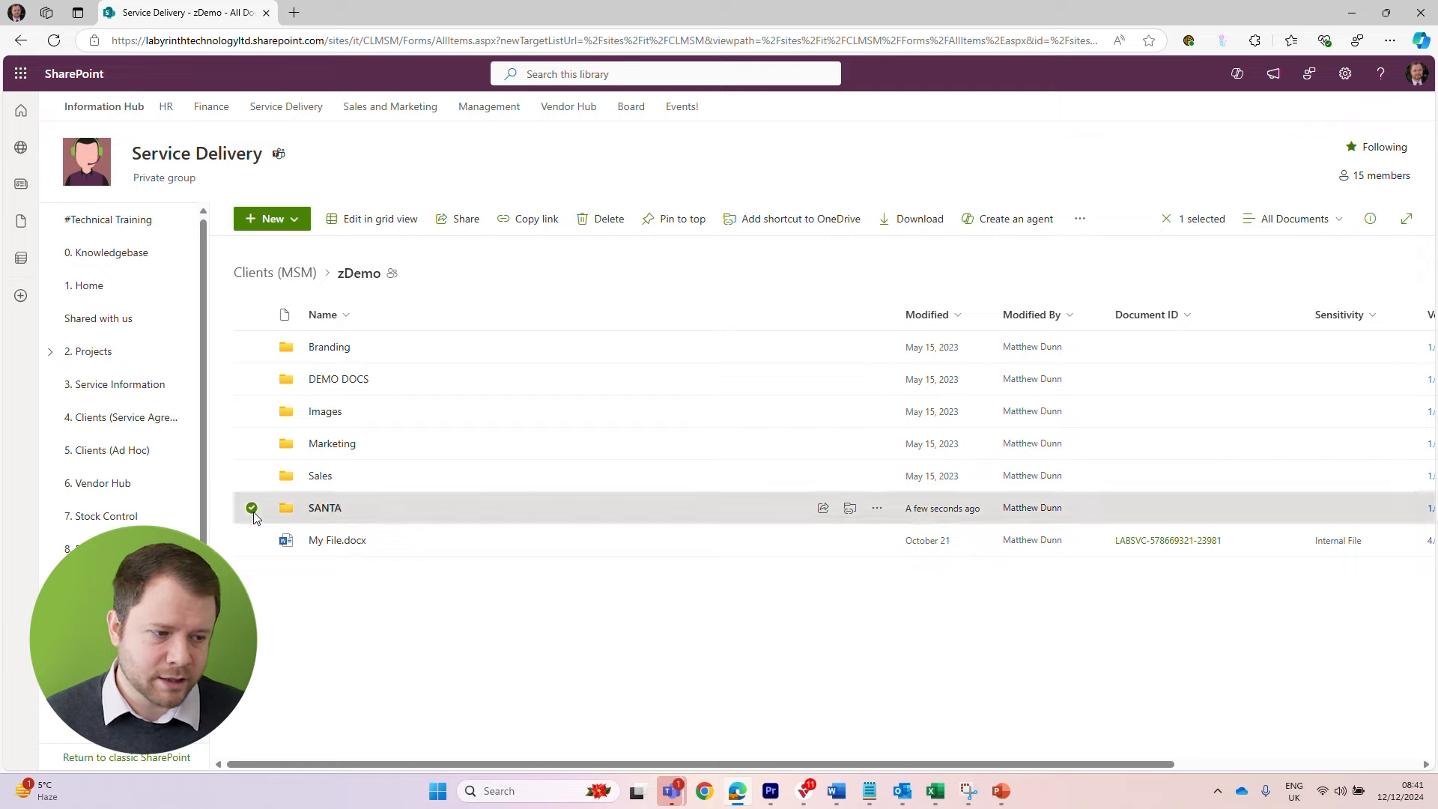
{"action": "left_click", "coordinate": [327, 515]}
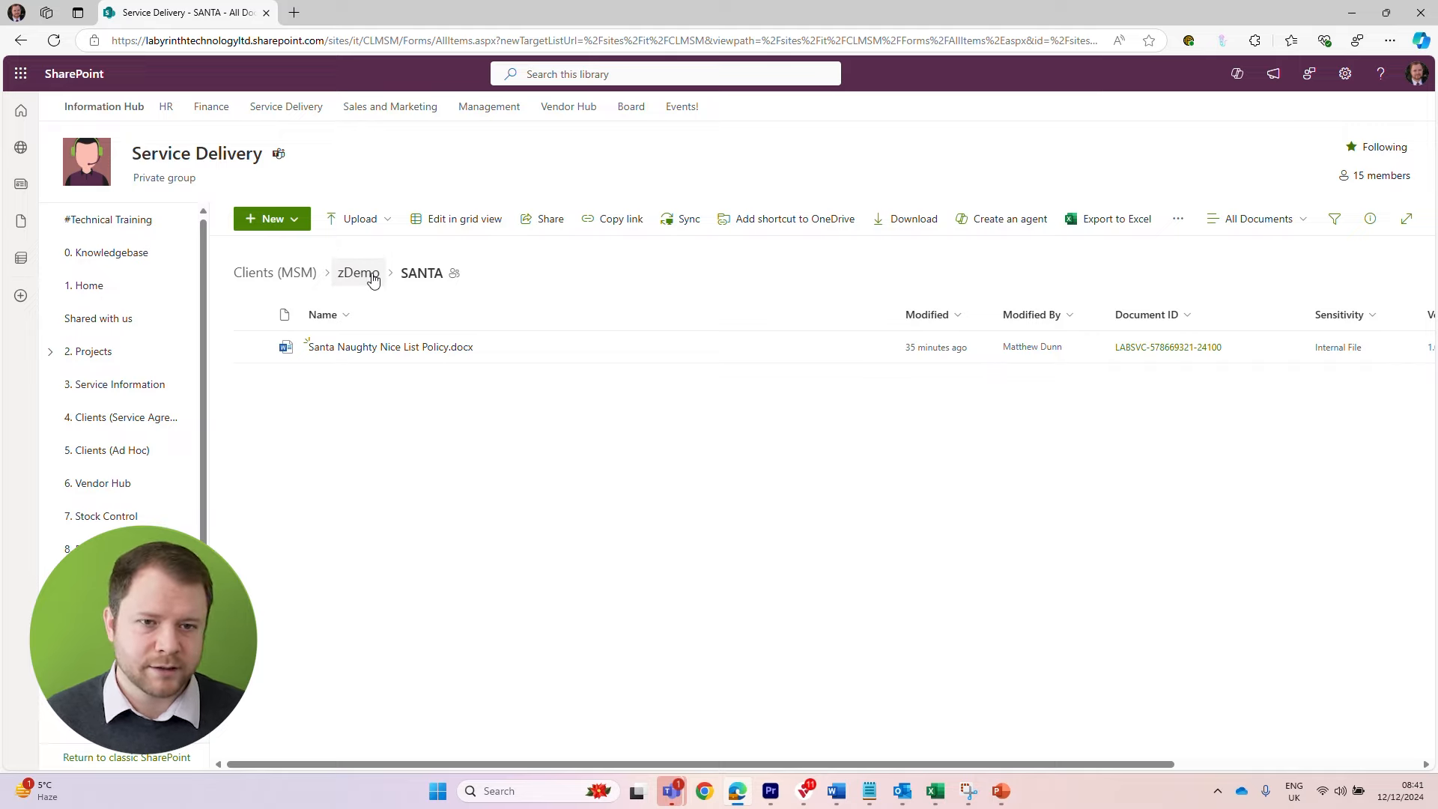
{"action": "left_click", "coordinate": [21, 44]}
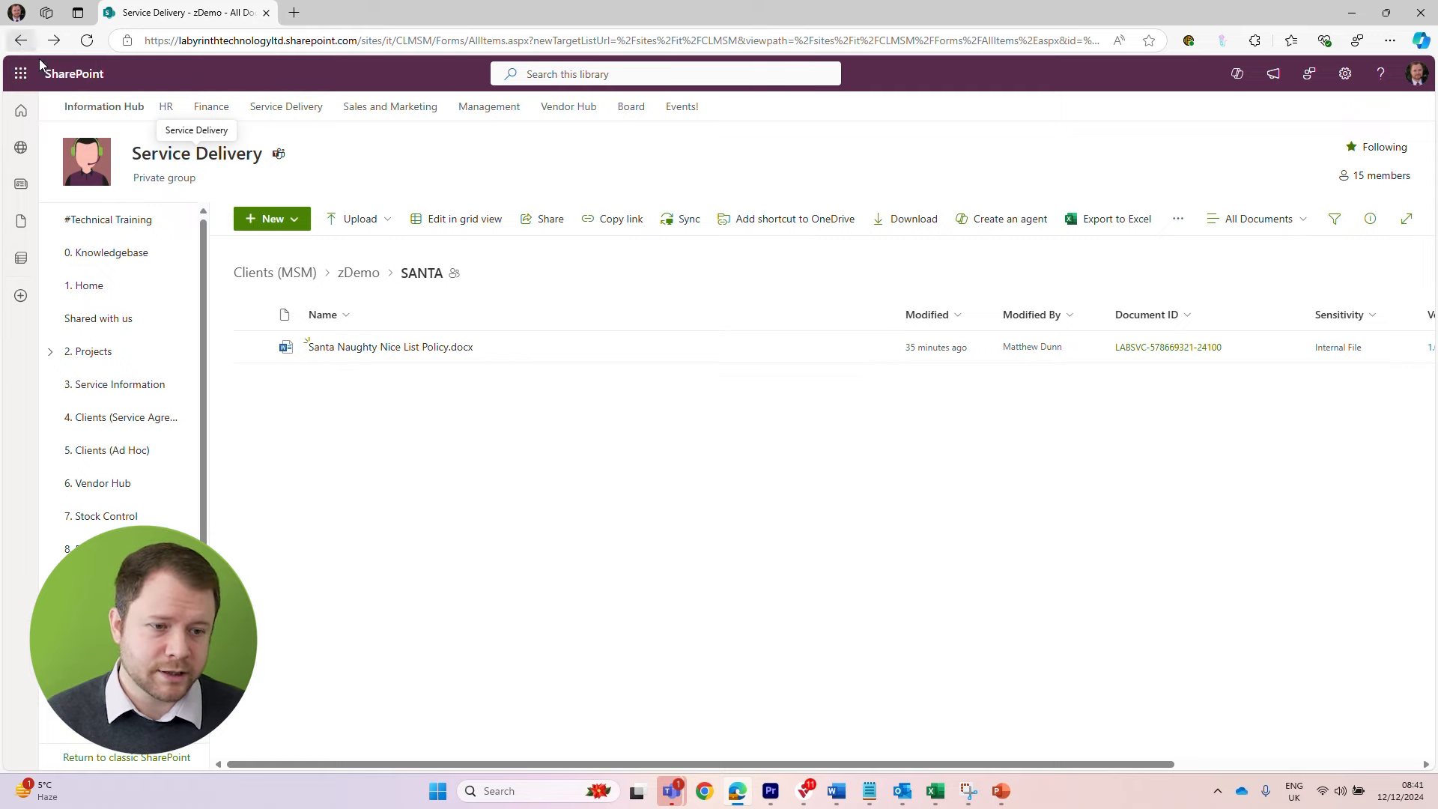
{"action": "left_click", "coordinate": [325, 507]}
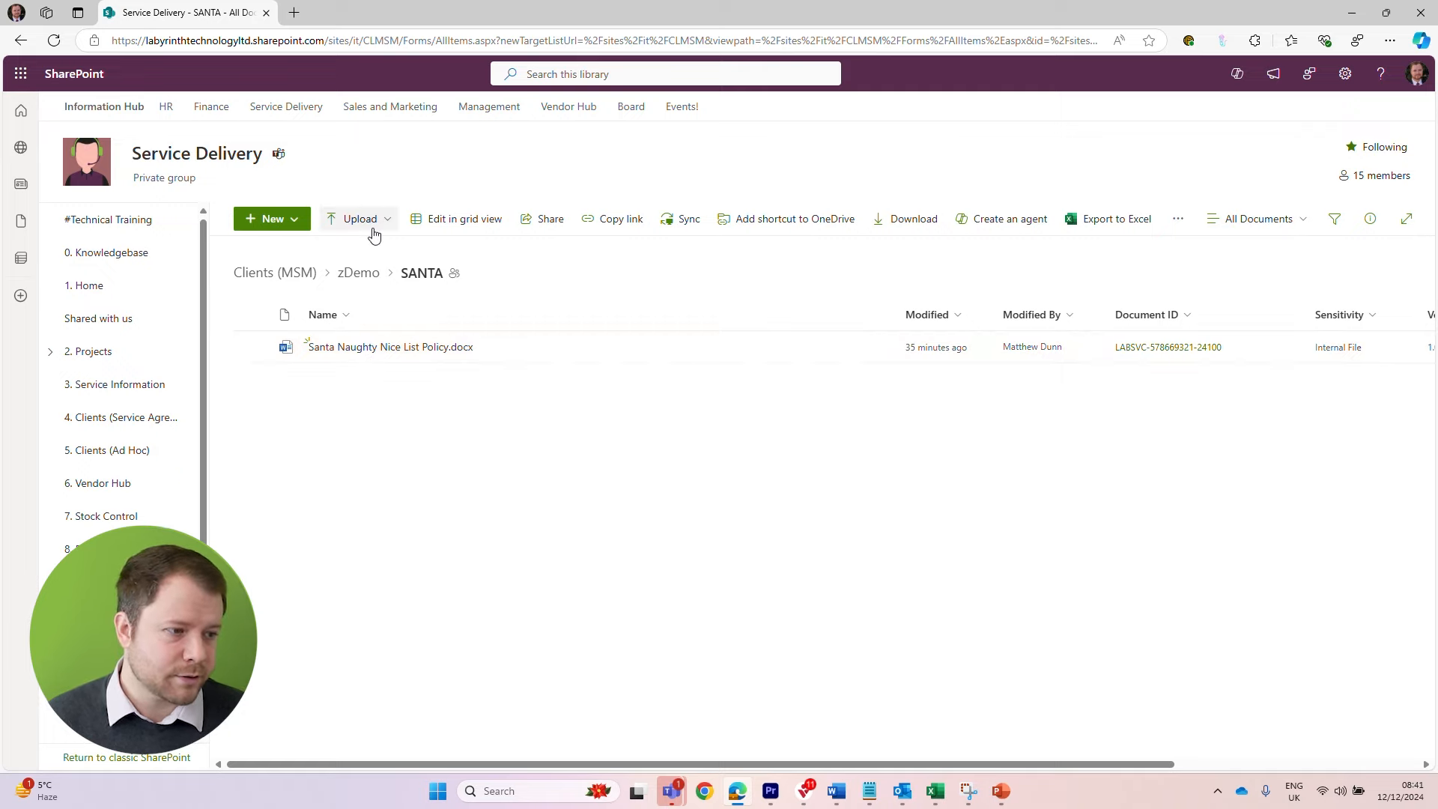
{"action": "left_click", "coordinate": [364, 274]}
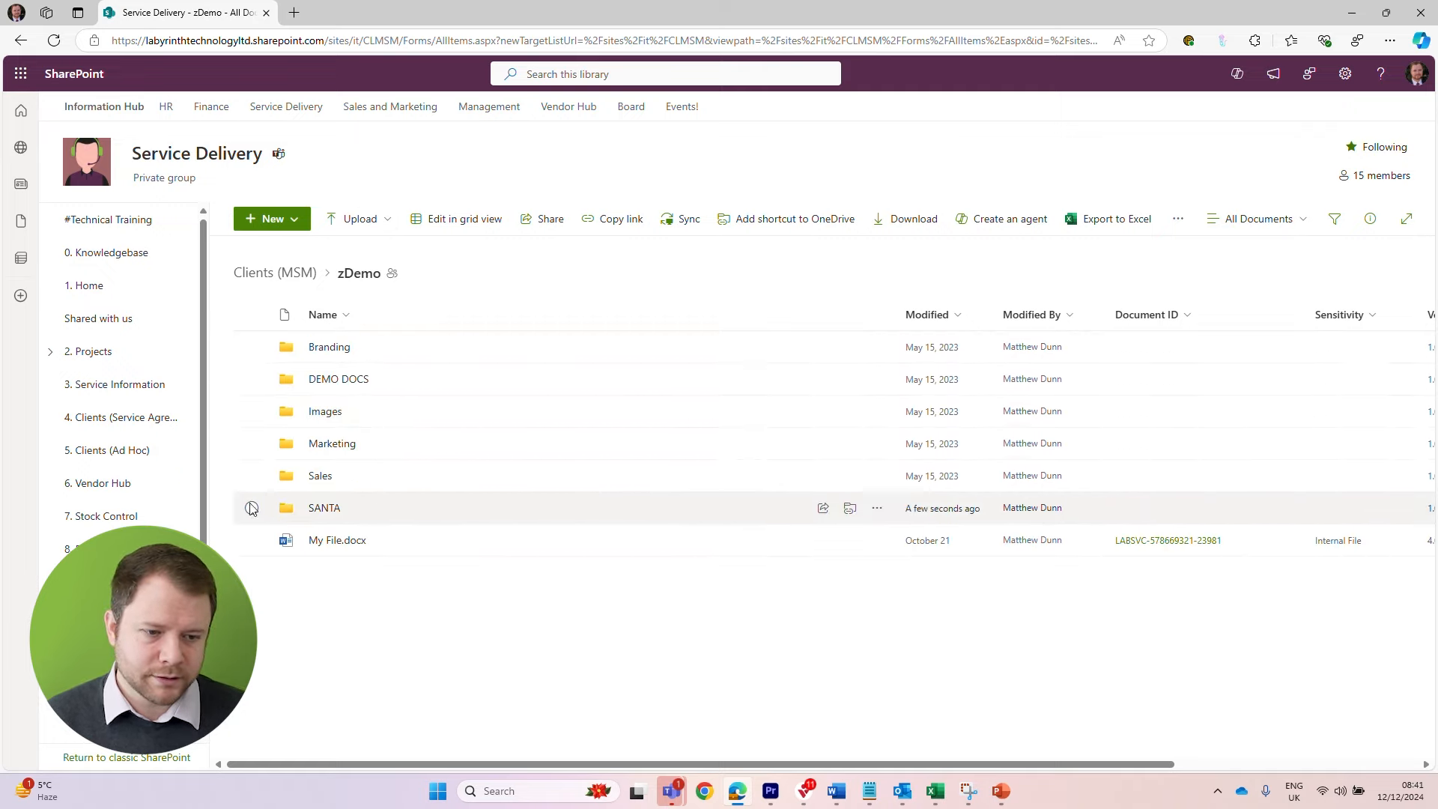
{"action": "left_click", "coordinate": [252, 508]}
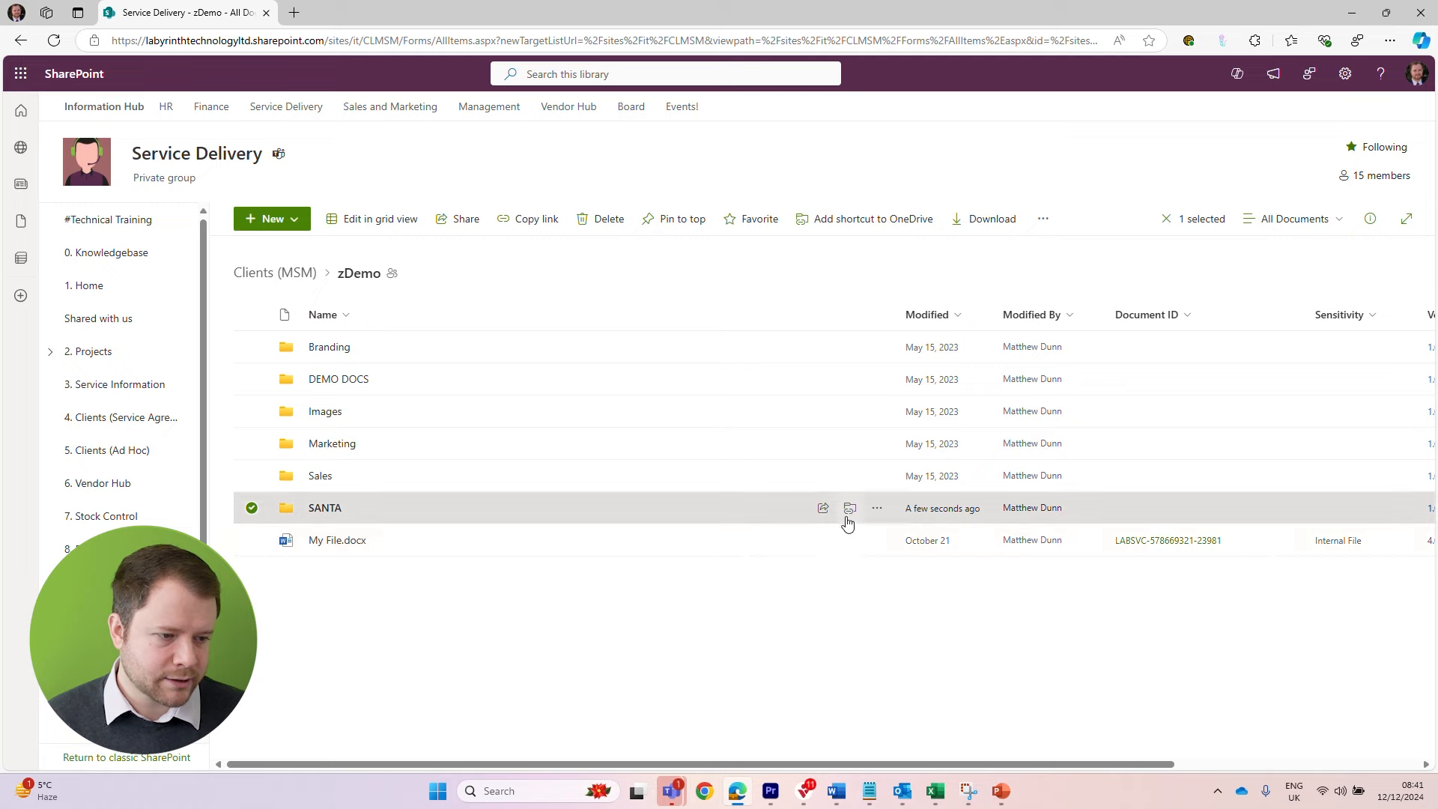
Create an agent based on the SANTA folder and open it for chatting
{"action": "left_click", "coordinate": [877, 509]}
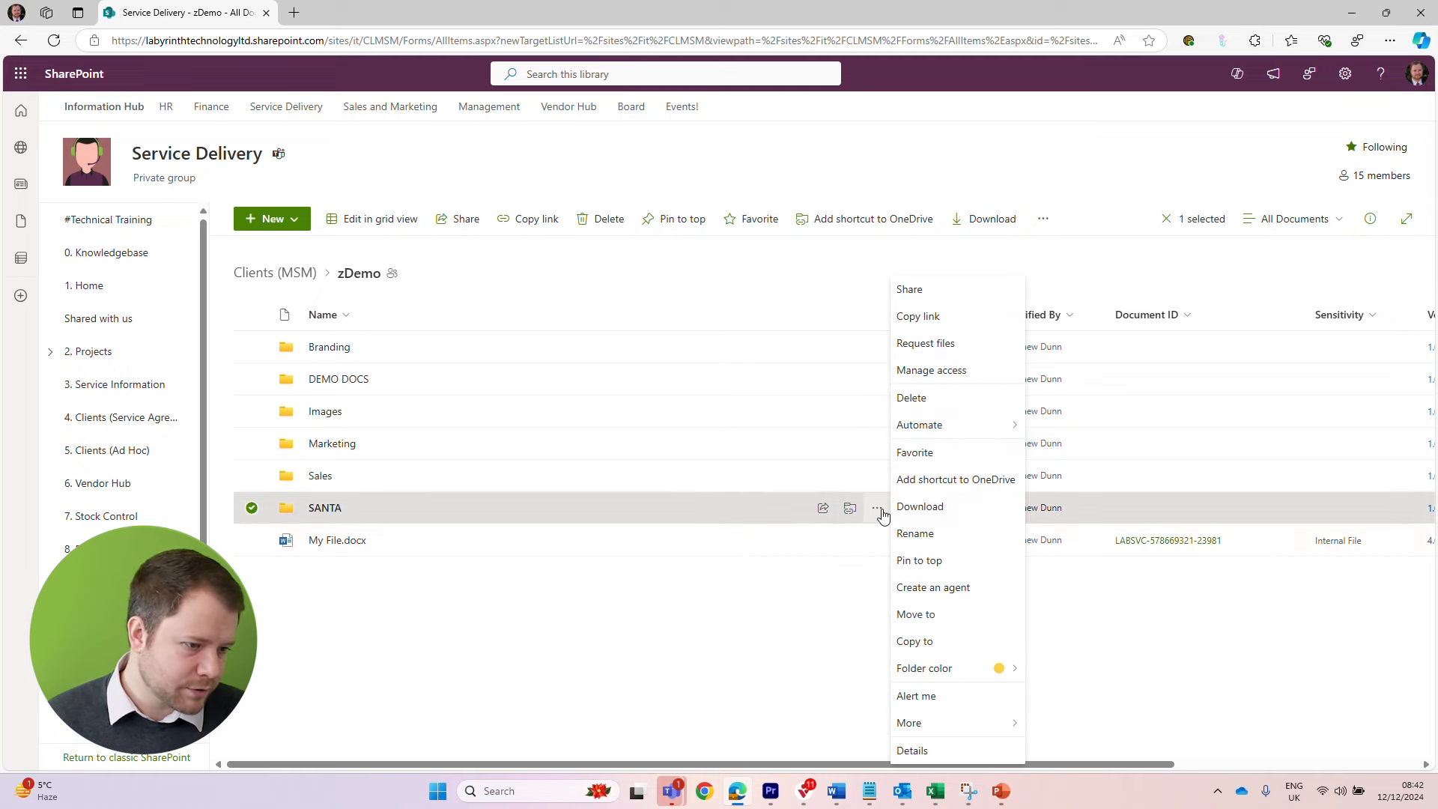
{"action": "left_click", "coordinate": [933, 587]}
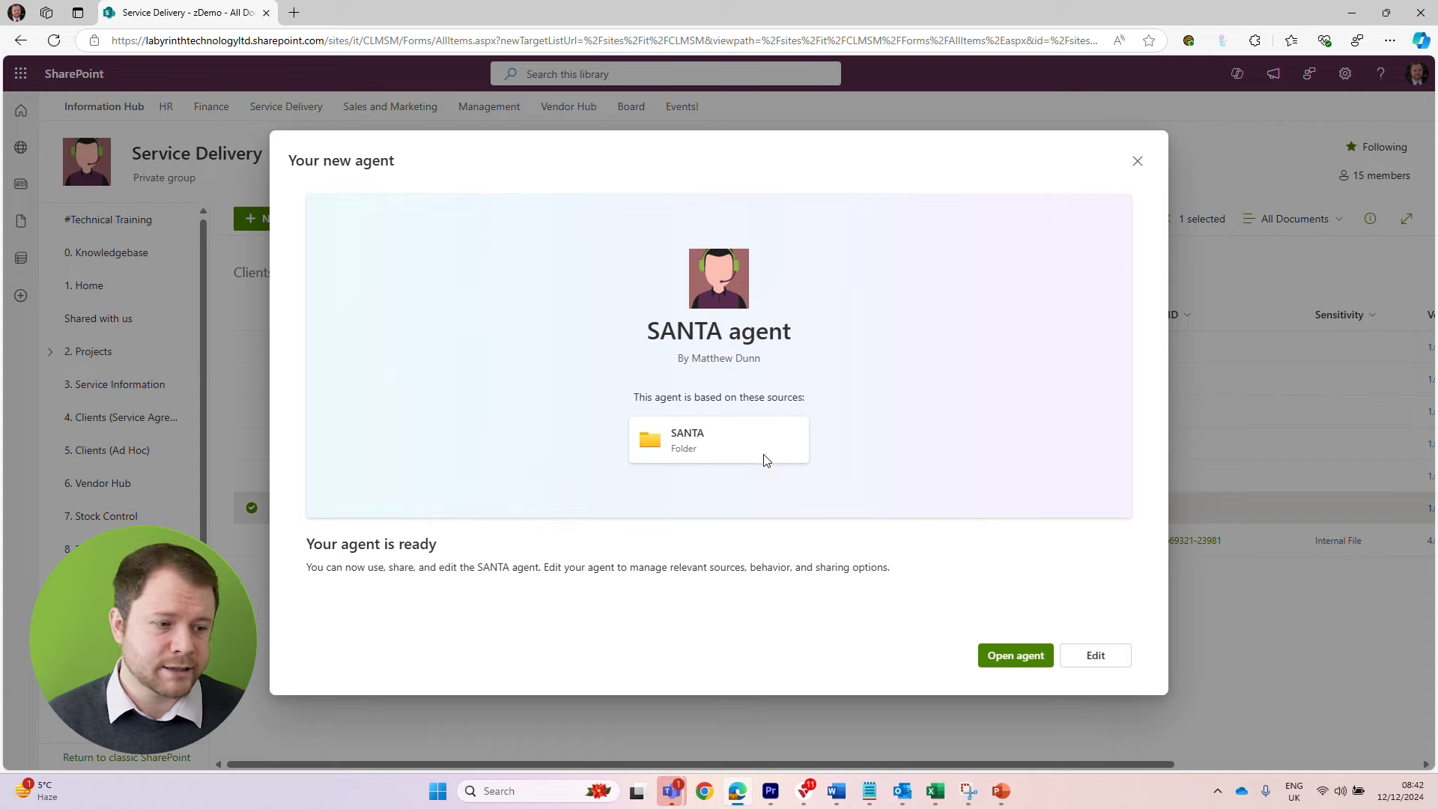
{"action": "left_click", "coordinate": [1029, 663]}
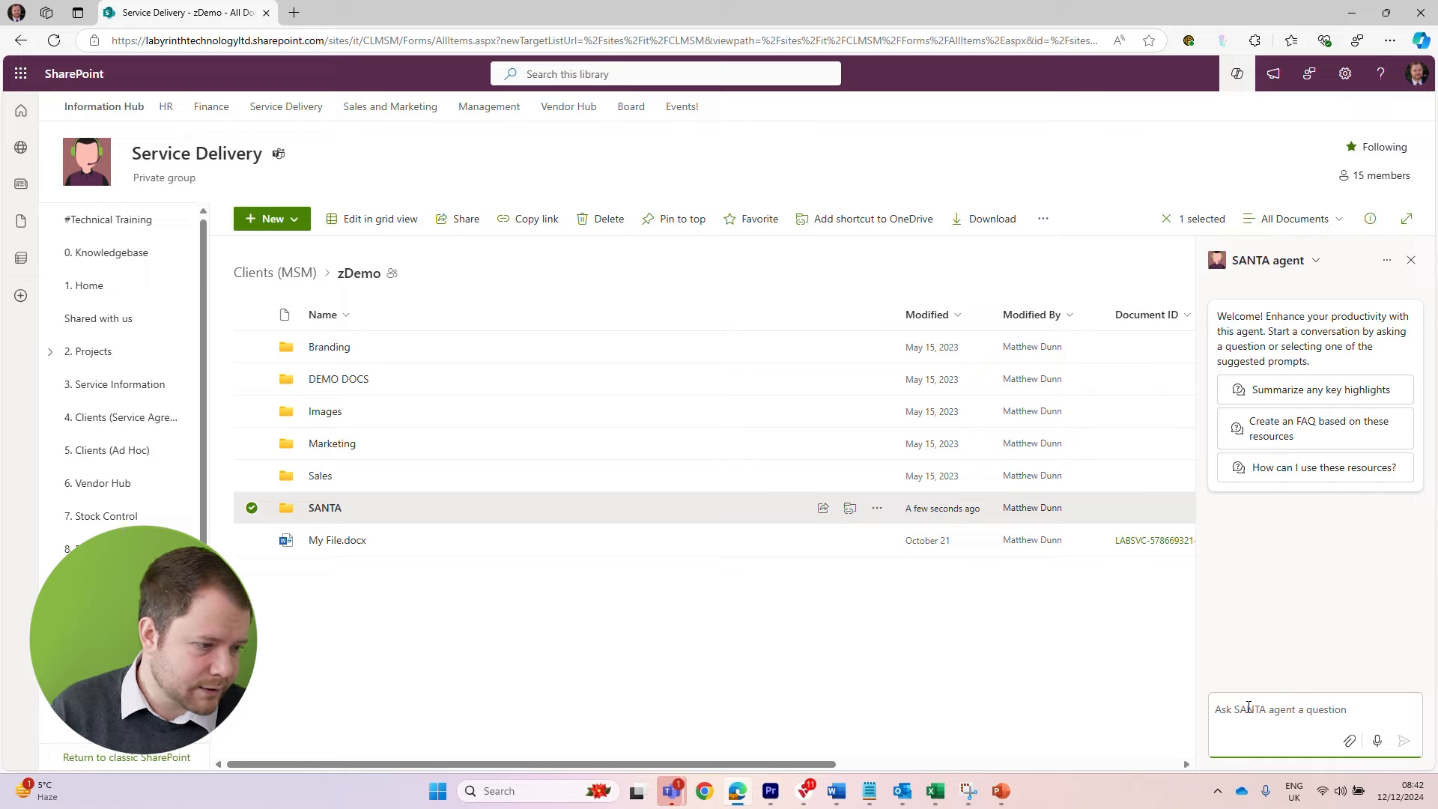
Ask the SANTA agent "How does someone get off the naughty list?" and read through its answer
{"action": "type", "text": "How does someone "}
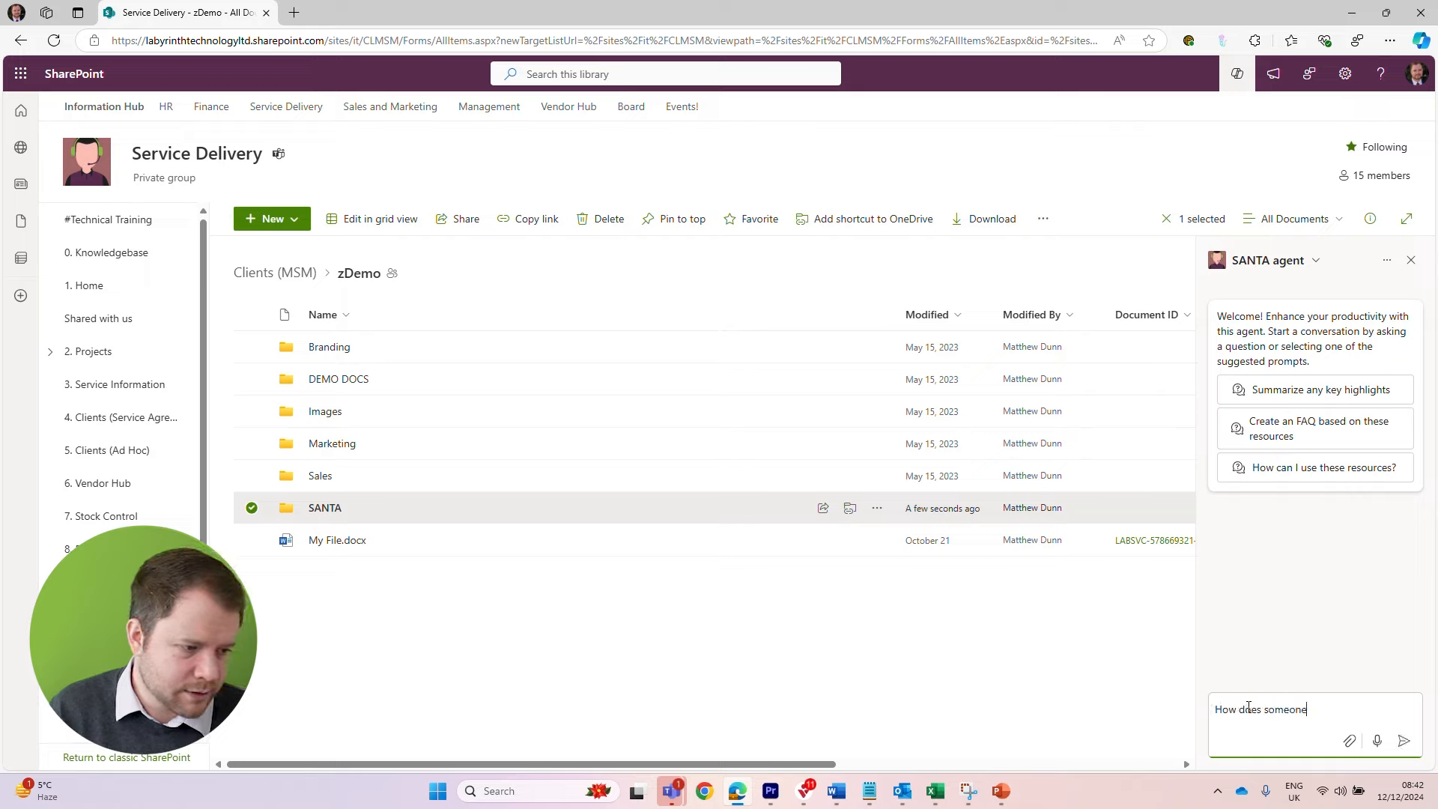
{"action": "type", "text": "get off the naughty li"}
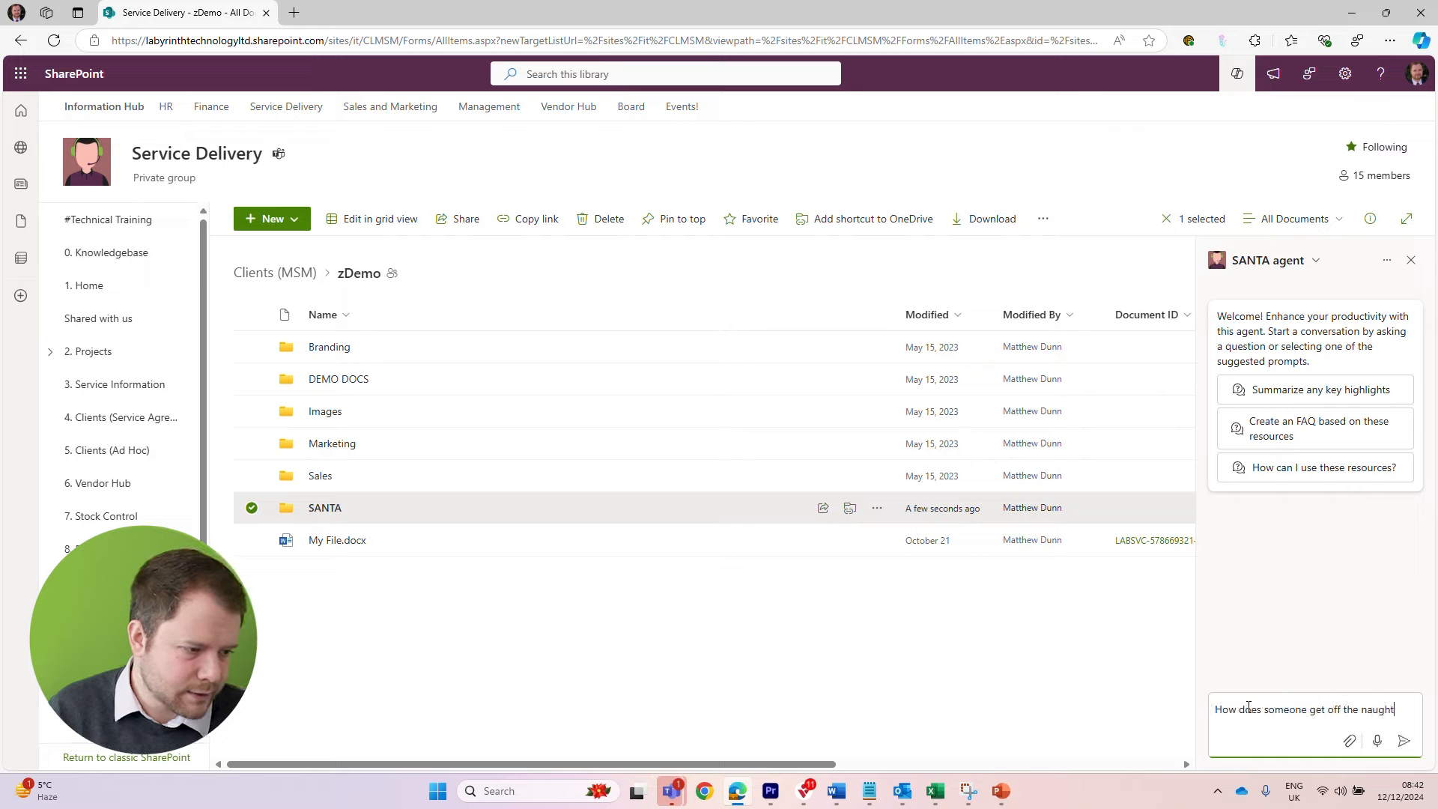
{"action": "type", "text": "st?"}
{"action": "key", "text": "Return"}
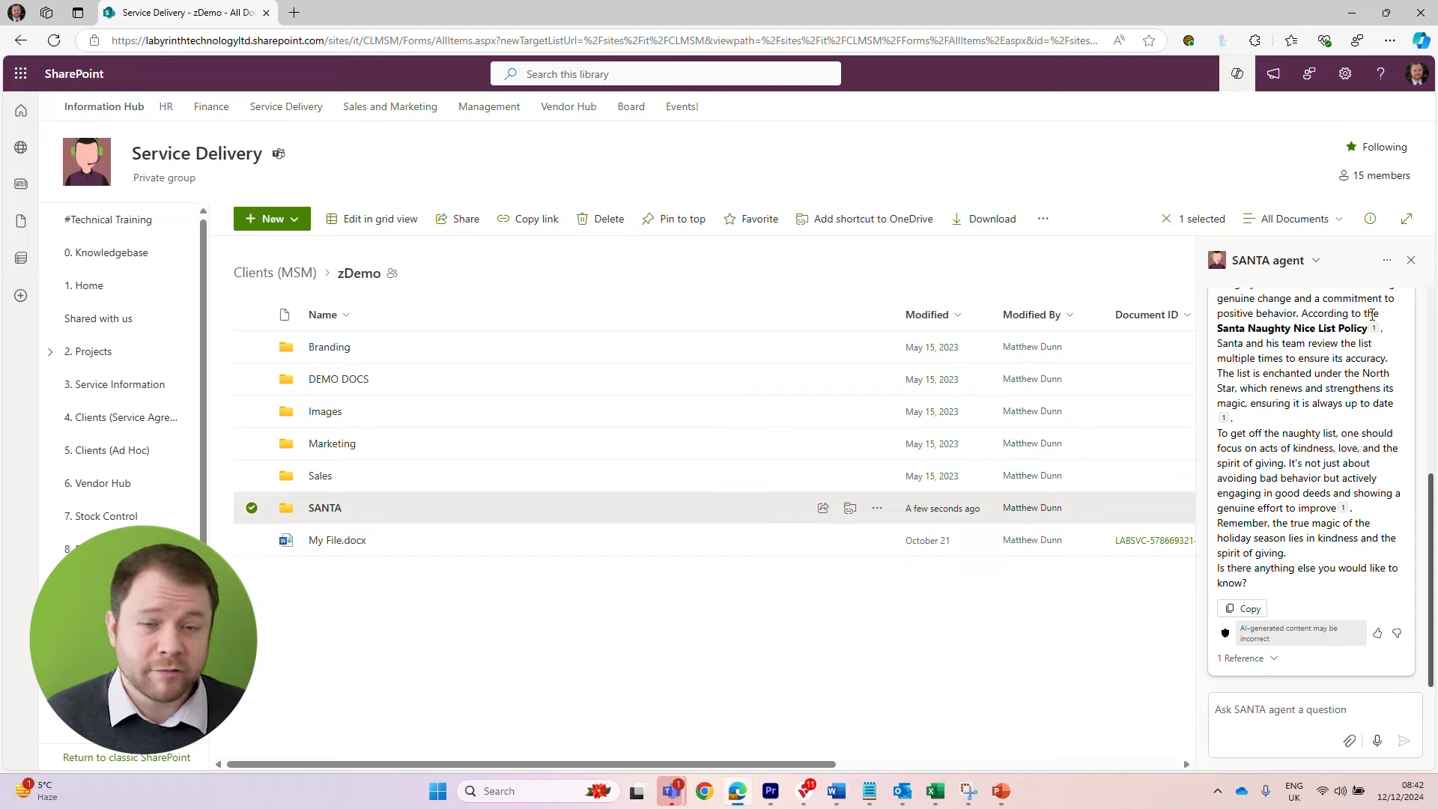
{"action": "mouse_move", "coordinate": [1373, 329]}
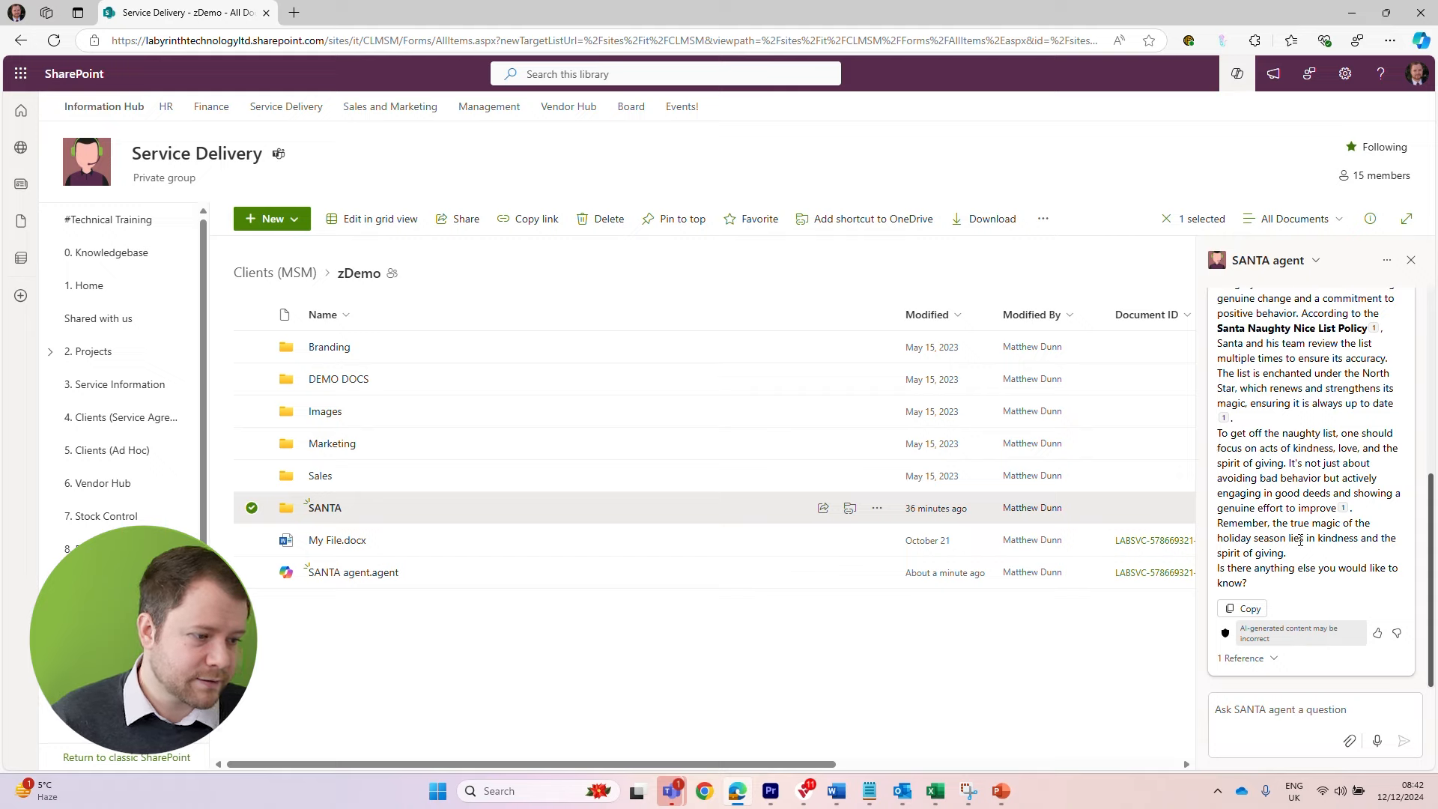
{"action": "scroll", "coordinate": [1333, 461], "scroll_direction": "up", "scroll_amount": 2}
{"action": "scroll", "coordinate": [1341, 449], "scroll_direction": "up", "scroll_amount": 1}
{"action": "scroll", "coordinate": [1356, 427], "scroll_direction": "down", "scroll_amount": 3}
{"action": "scroll", "coordinate": [1363, 412], "scroll_direction": "up", "scroll_amount": 4}
{"action": "scroll", "coordinate": [1367, 412], "scroll_direction": "down", "scroll_amount": 3}
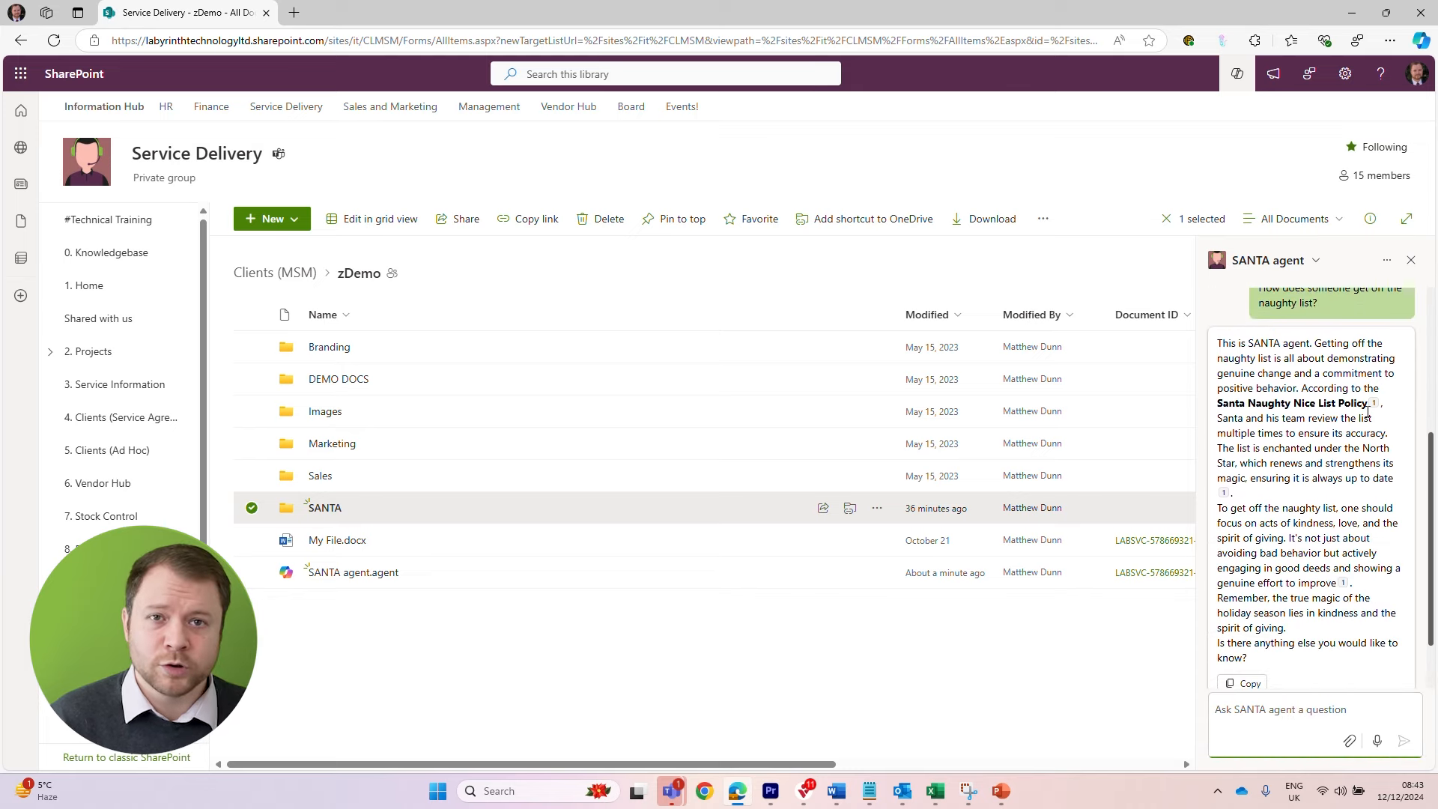